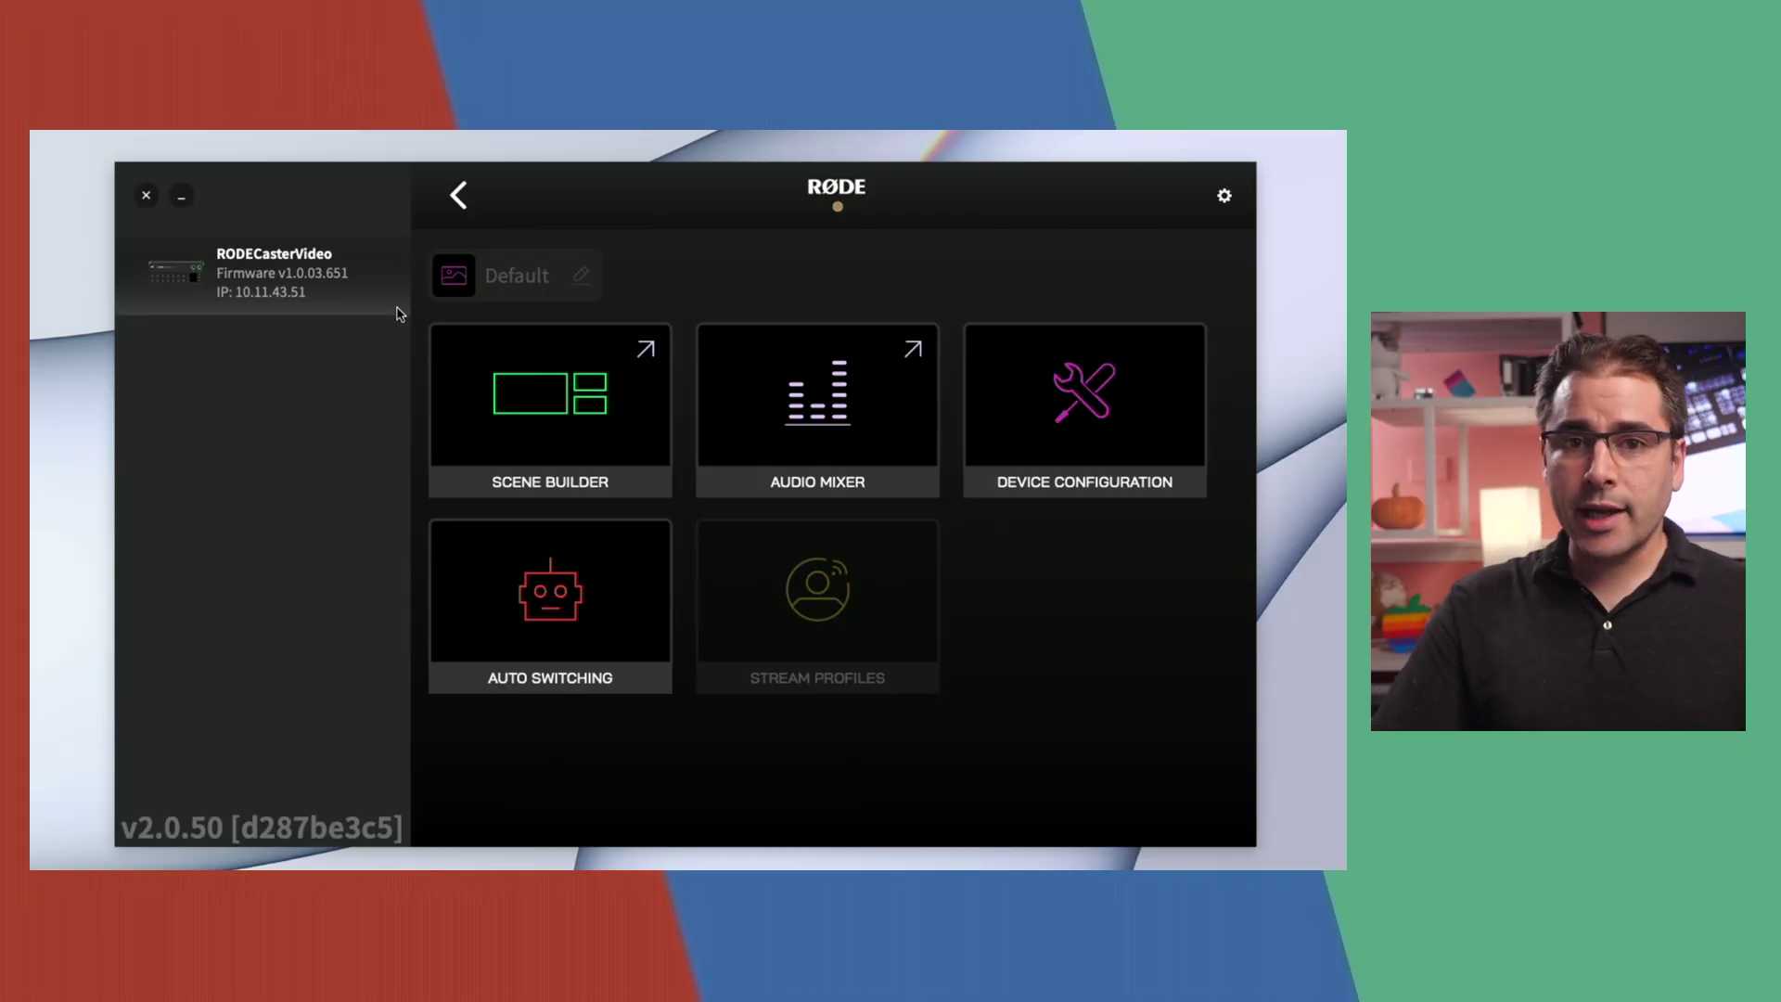
{"action": "left_click", "coordinate": [553, 415]}
{"action": "left_click_drag", "start_coordinate": [750, 209], "coordinate": [702, 171]}
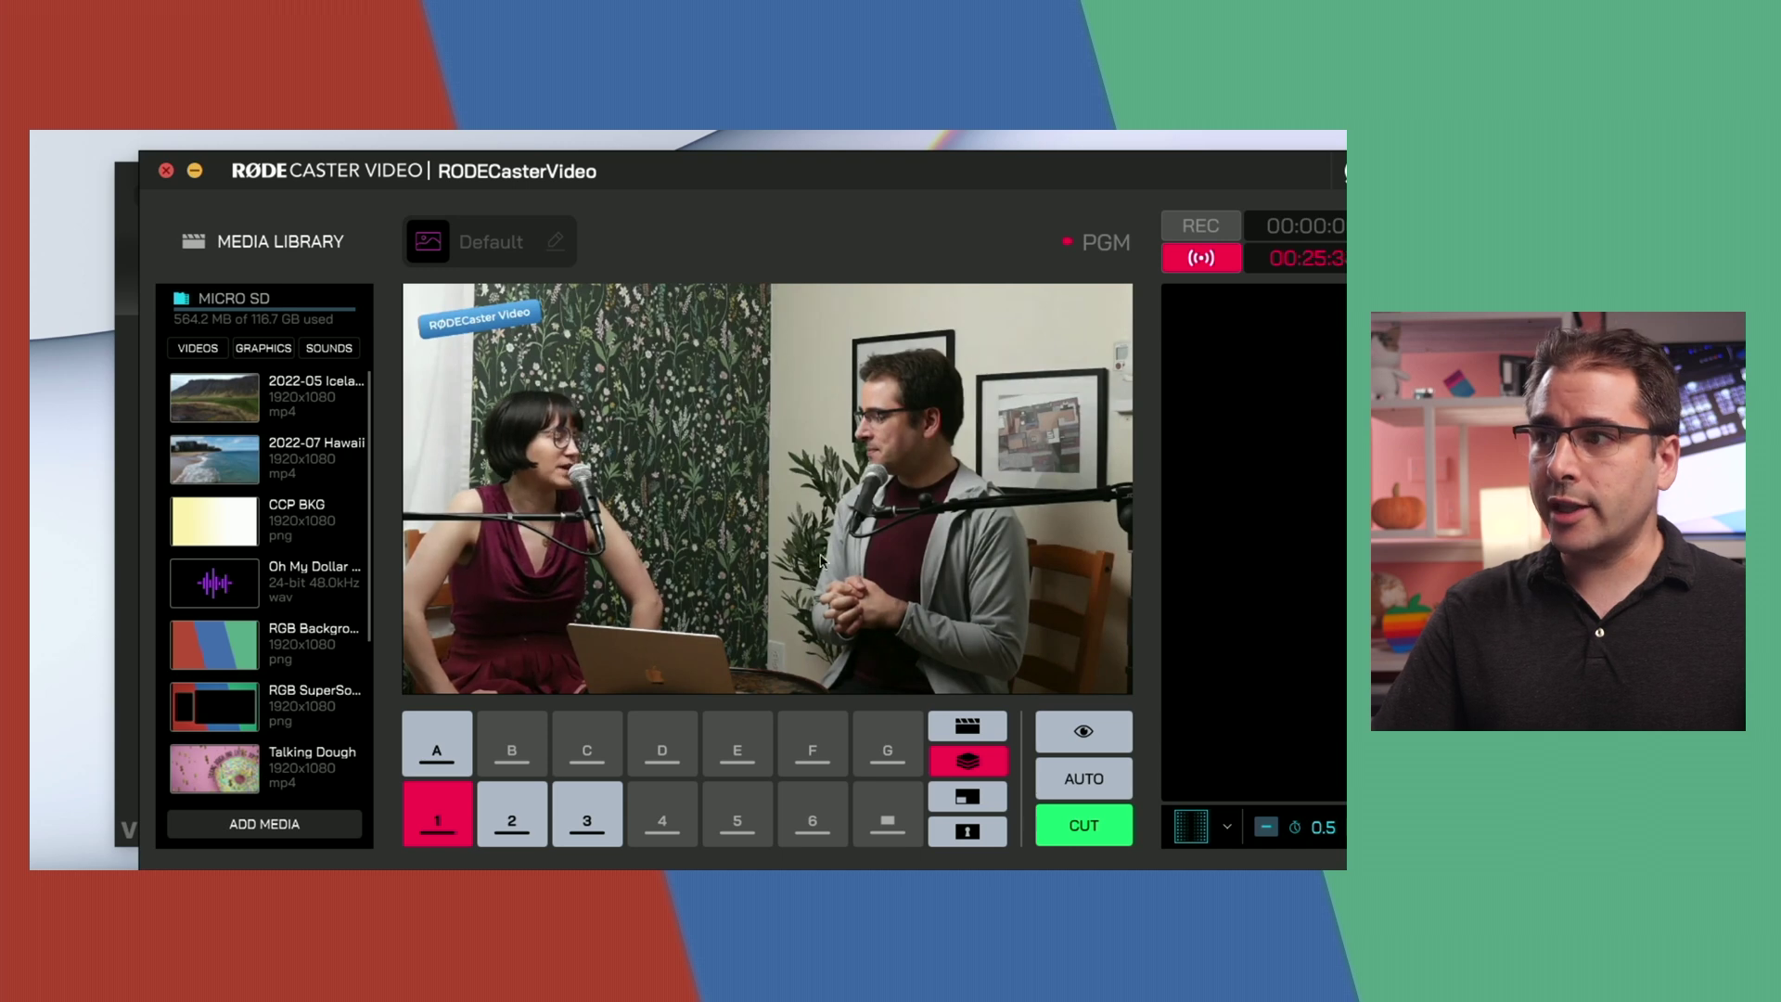
{"action": "left_click", "coordinate": [511, 814]}
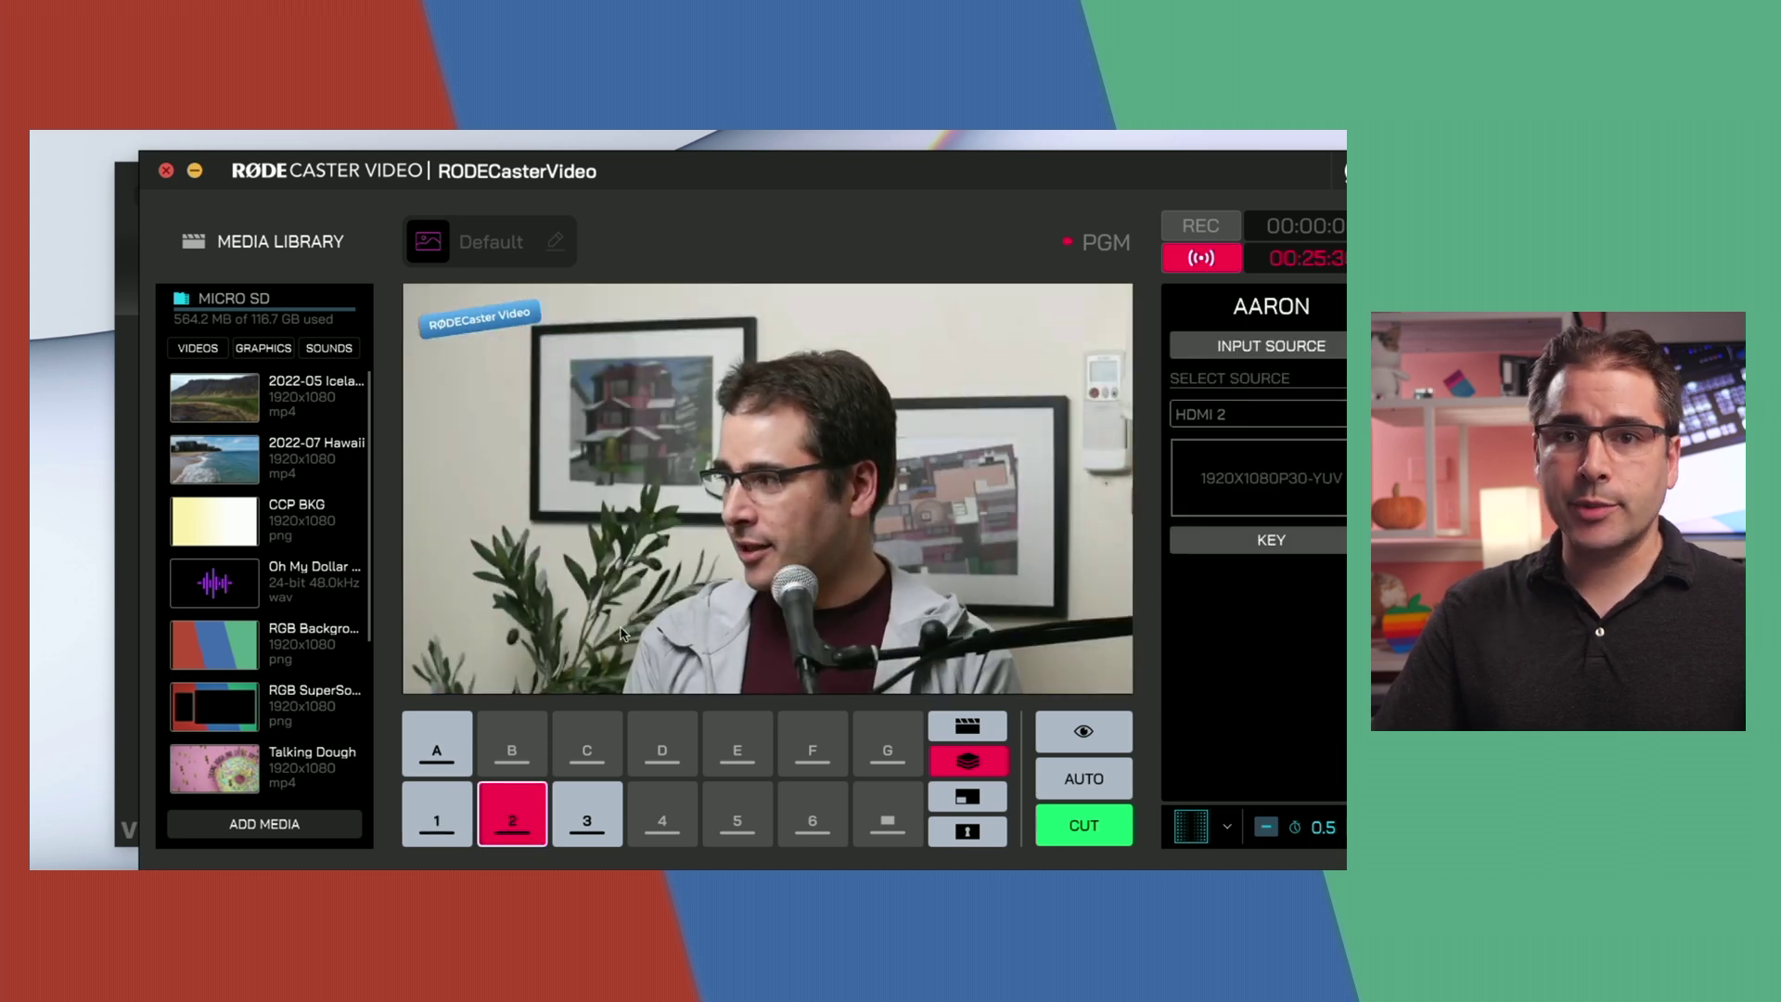
{"action": "left_click", "coordinate": [587, 811]}
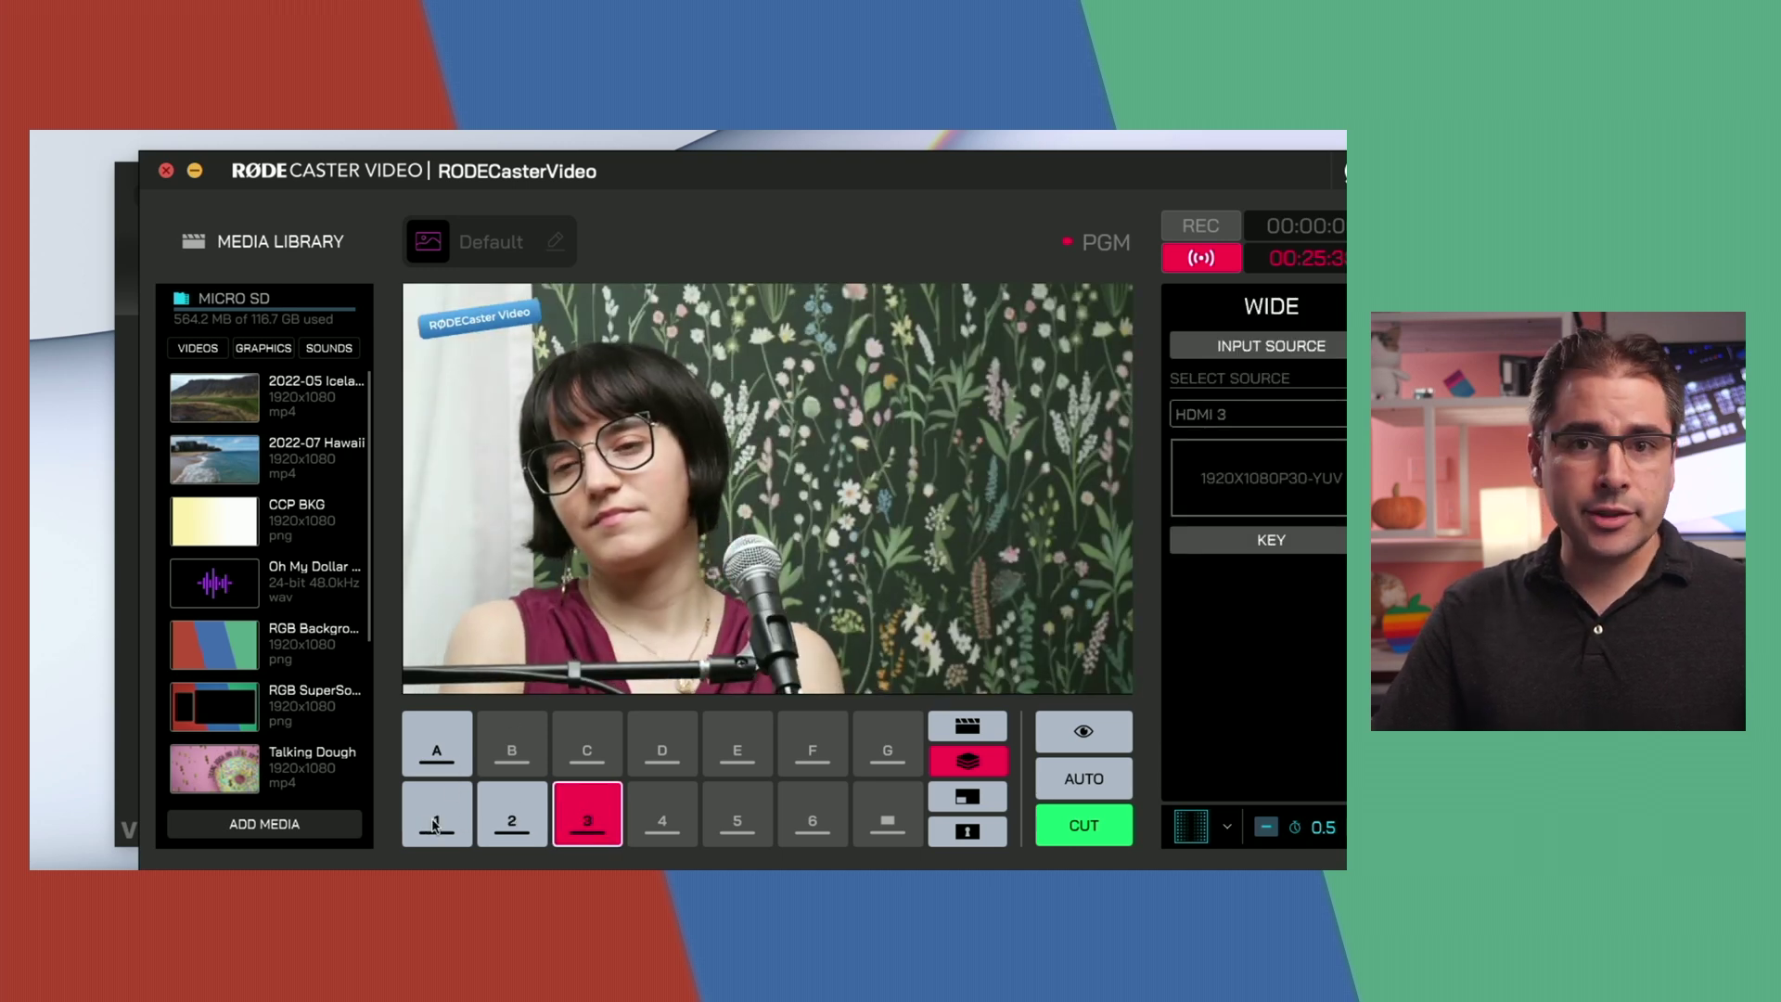
{"action": "left_click", "coordinate": [512, 813]}
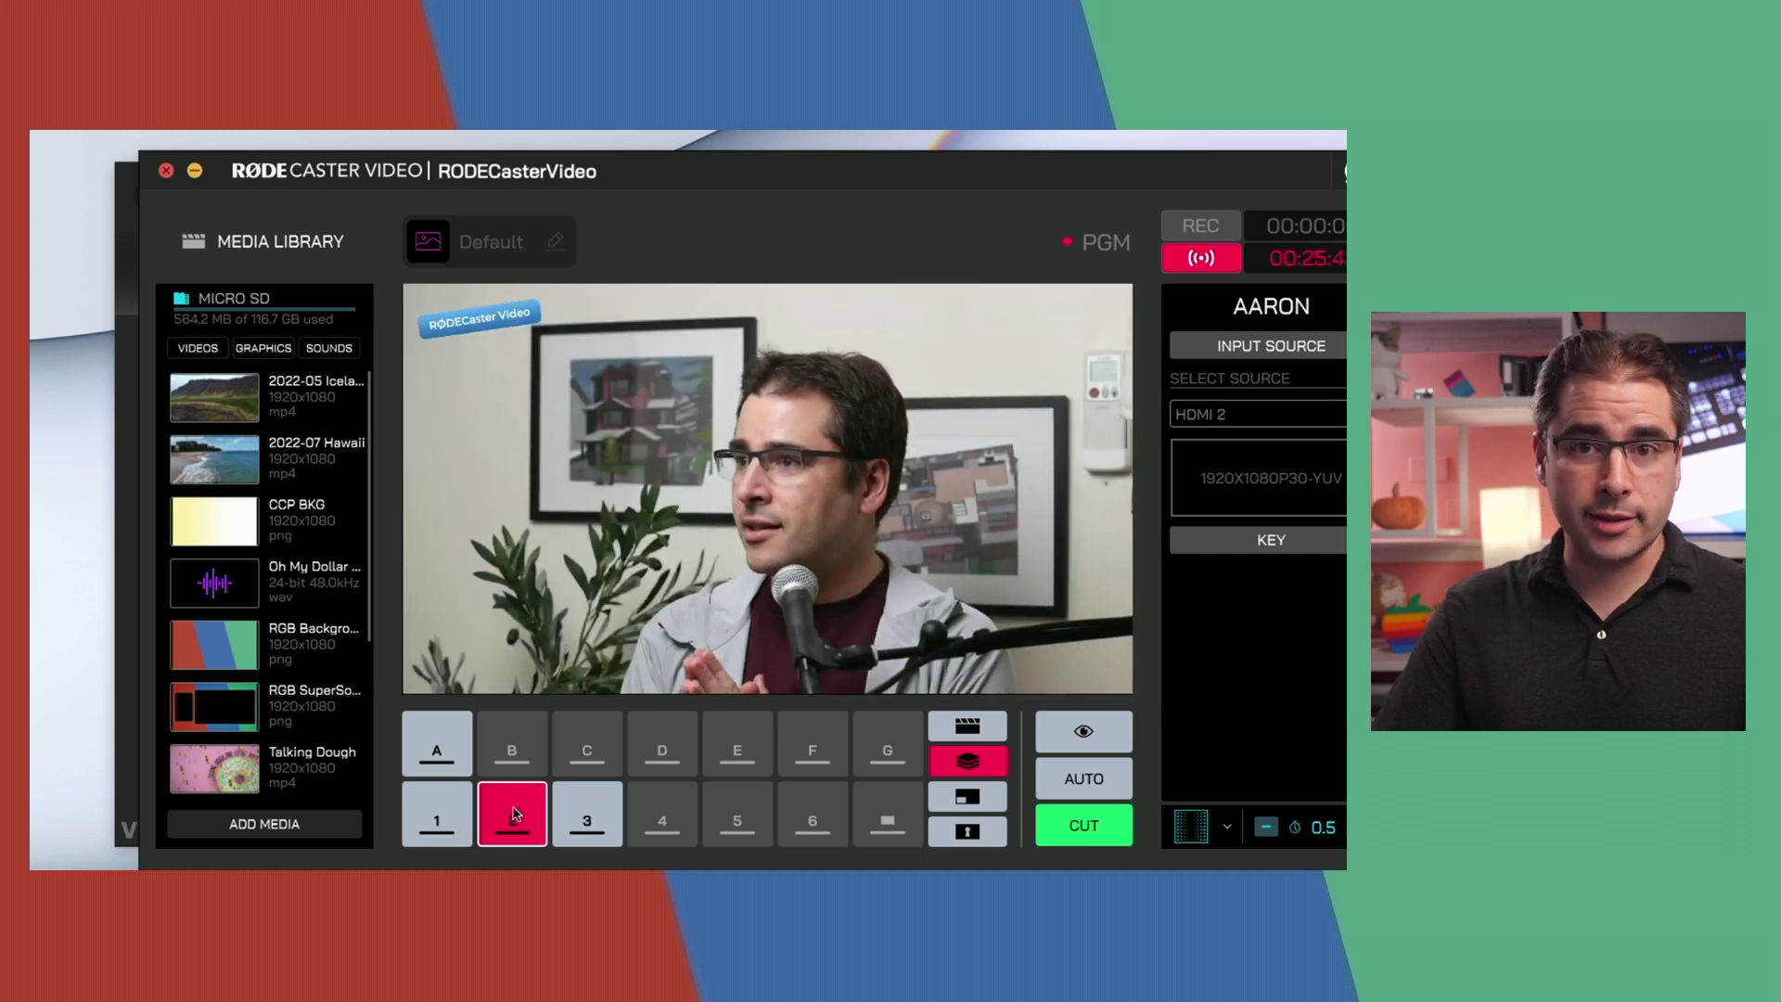
{"action": "left_click", "coordinate": [436, 813]}
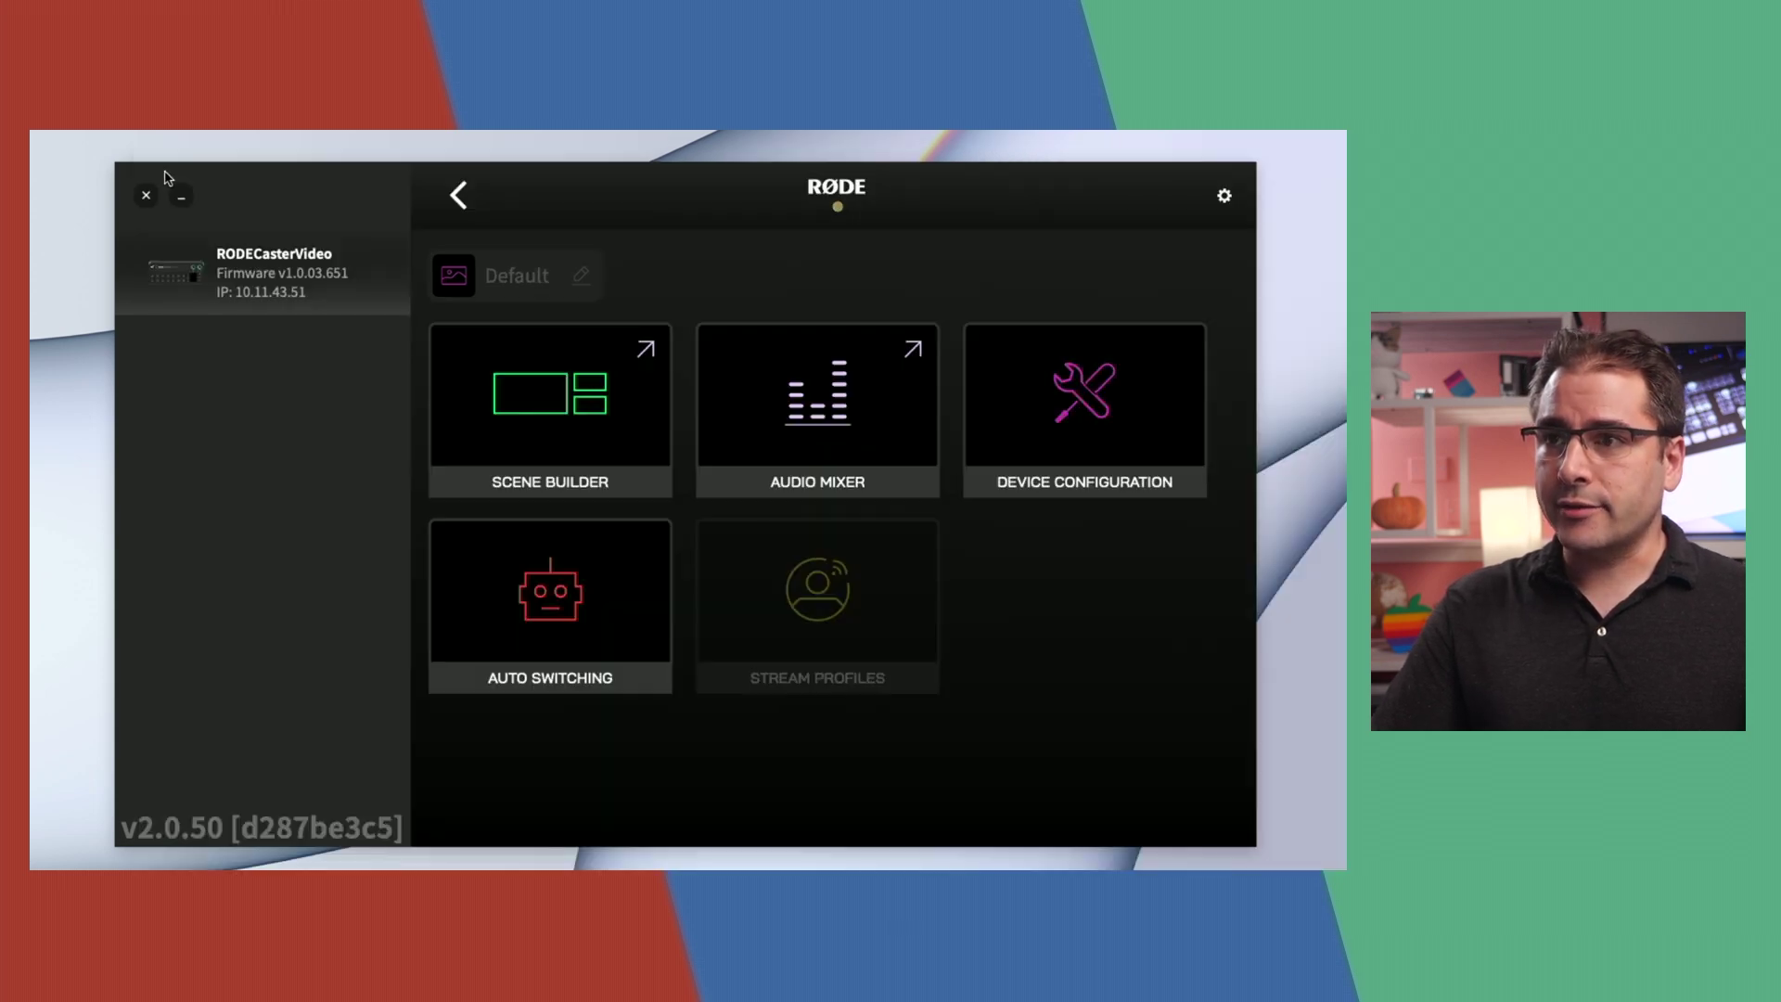
Step: Open the RØDECaster Video Audio Mixer and move it fully into view to show the HDMI 2 and HDMI 3 channels
{"action": "left_click", "coordinate": [554, 626]}
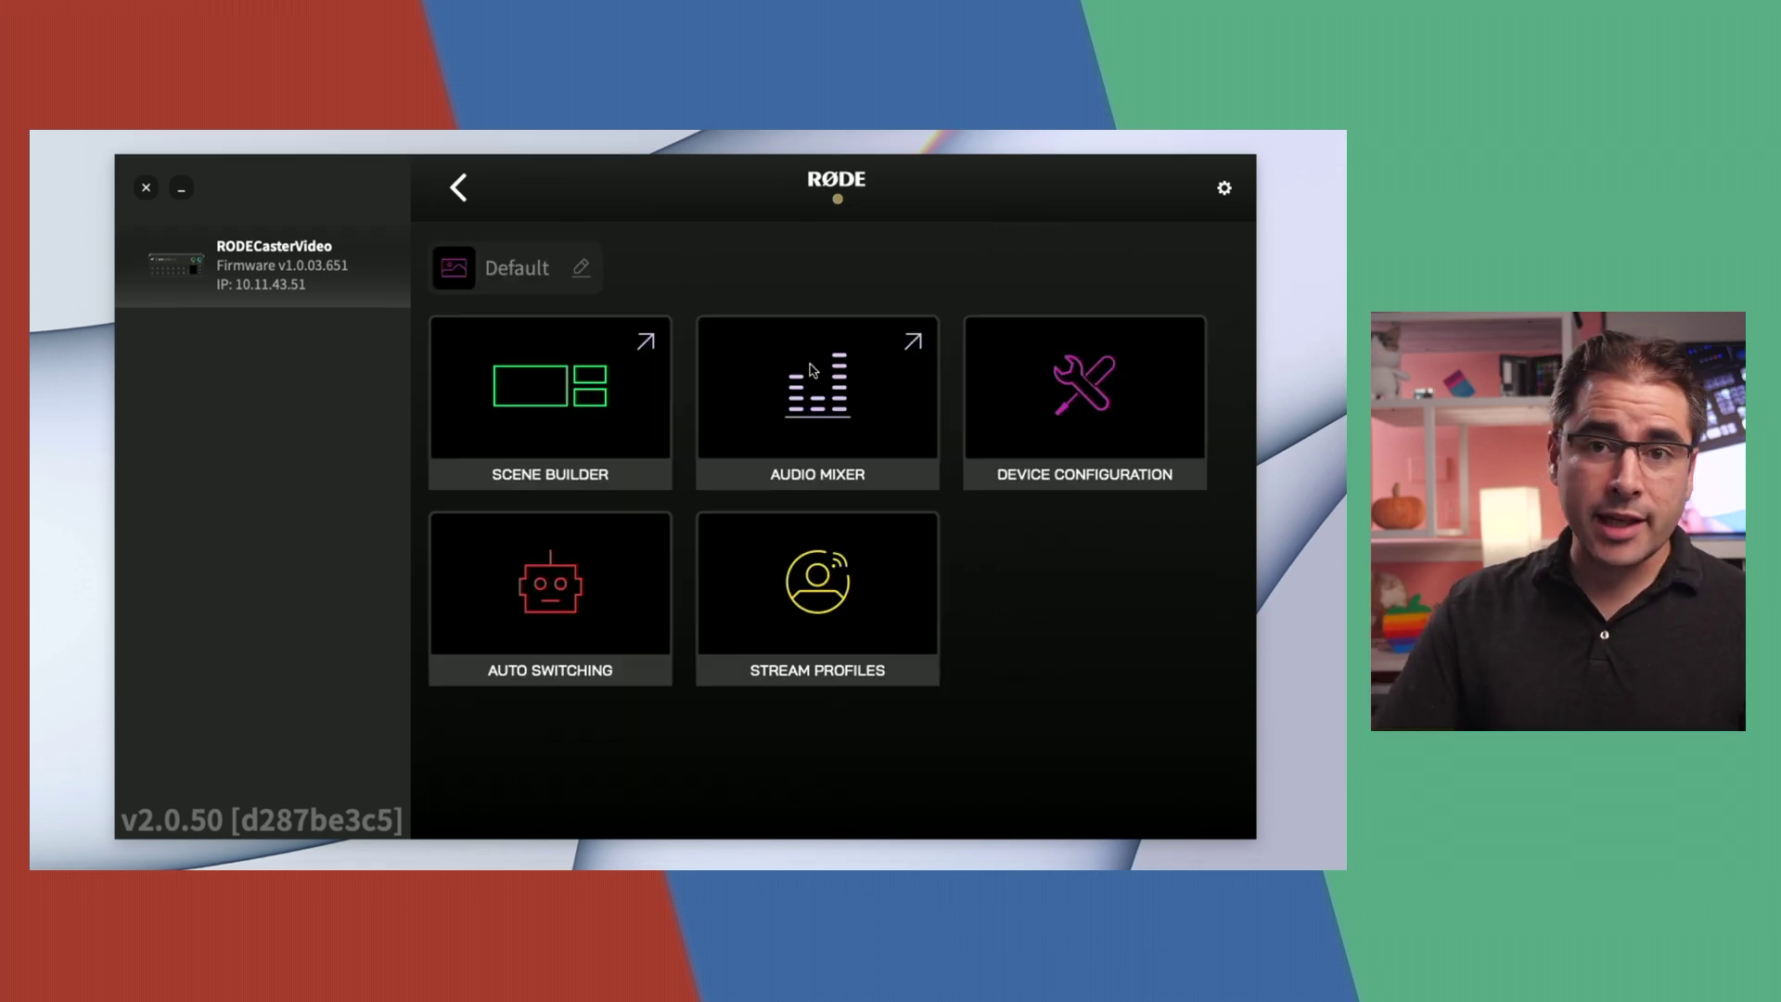
{"action": "left_click", "coordinate": [809, 370]}
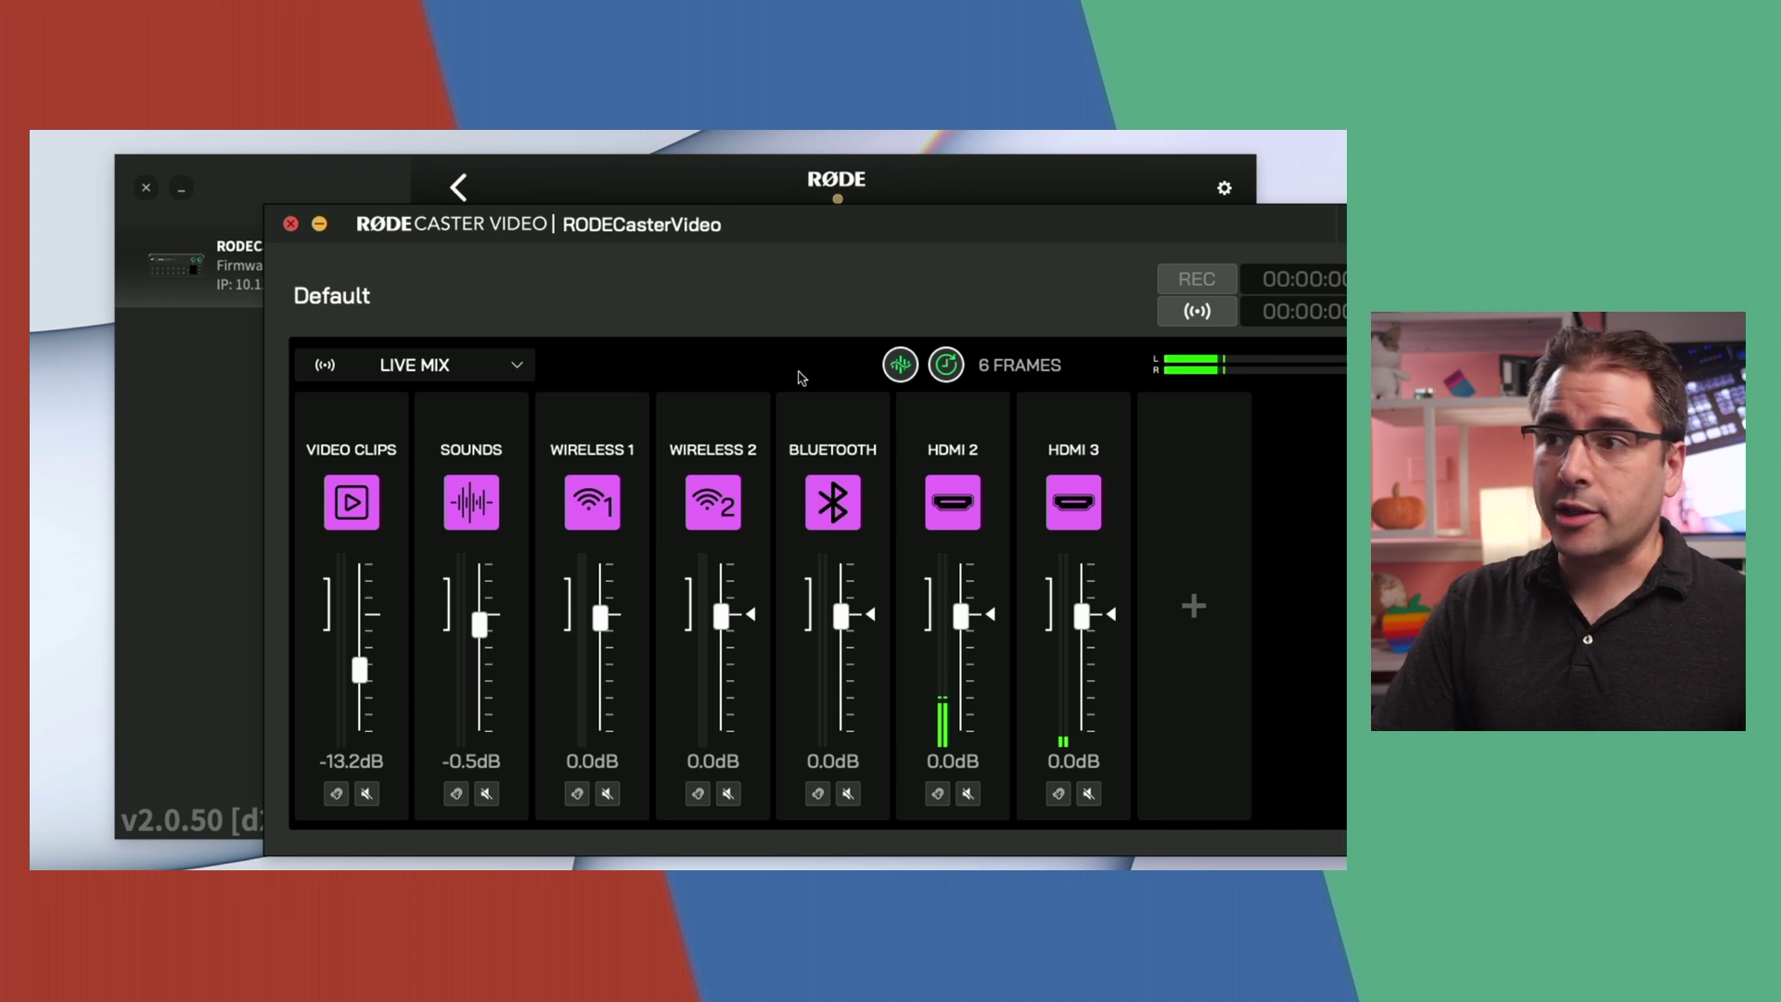
{"action": "left_click_drag", "start_coordinate": [723, 237], "coordinate": [645, 229]}
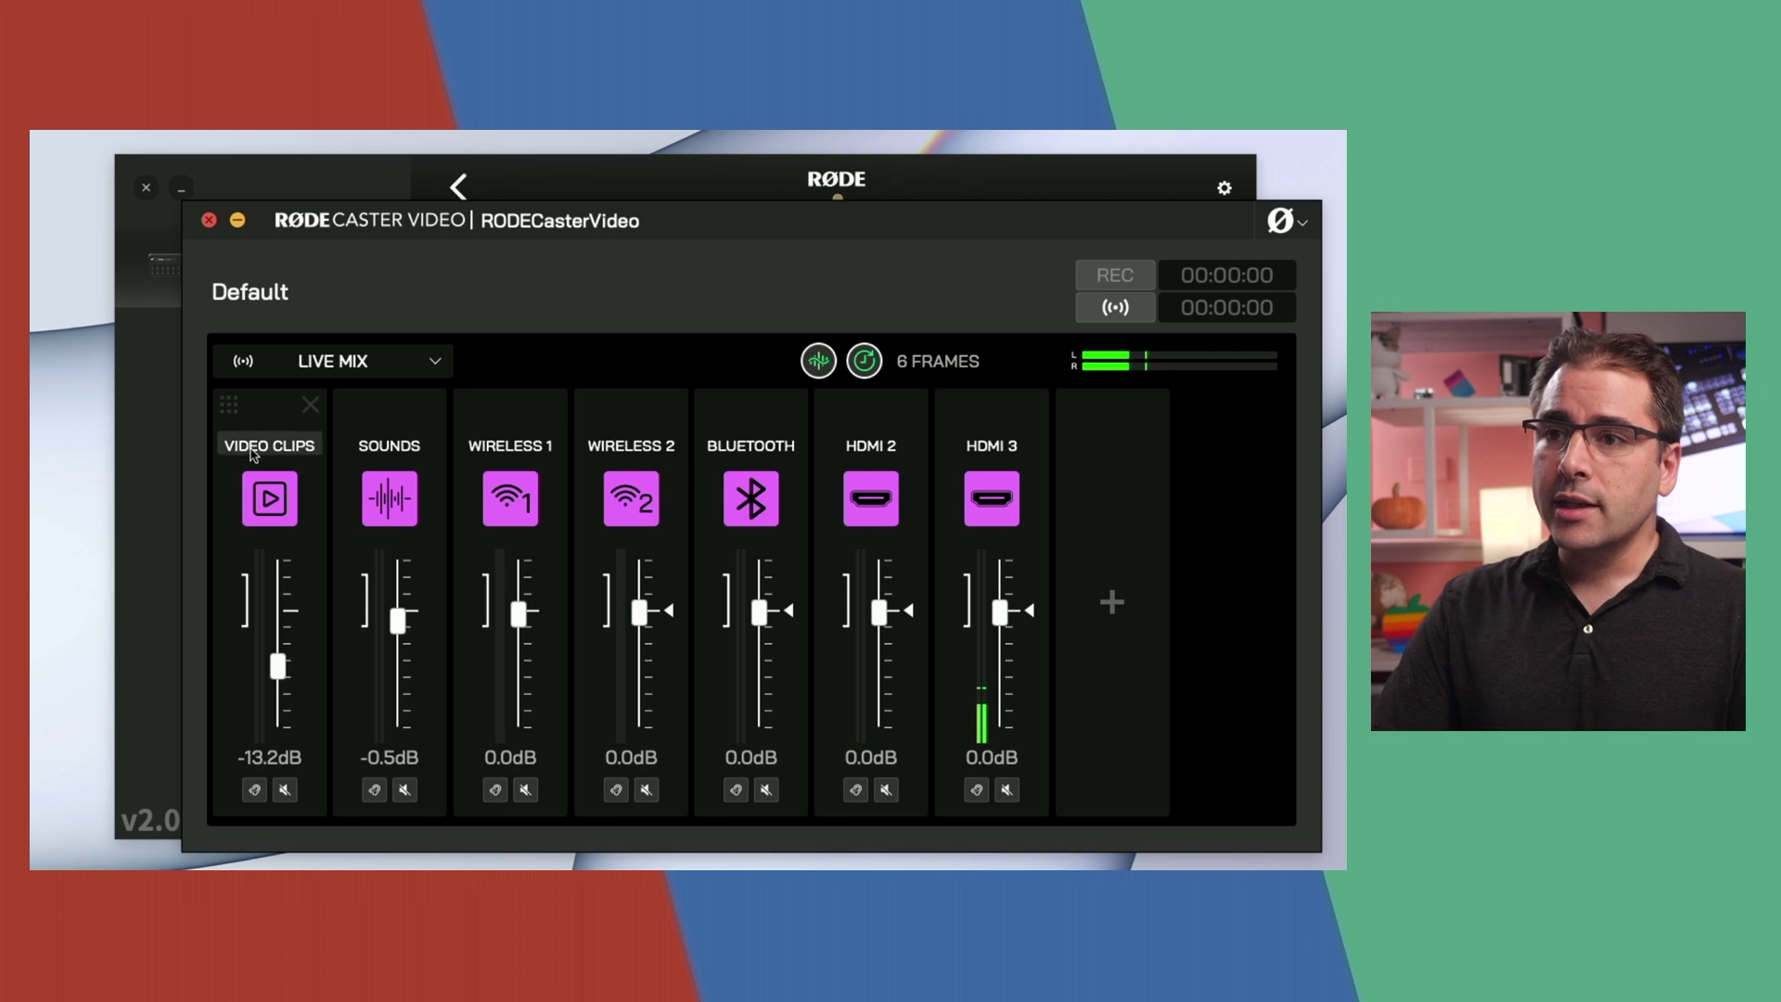
{"action": "mouse_move", "coordinate": [1033, 451]}
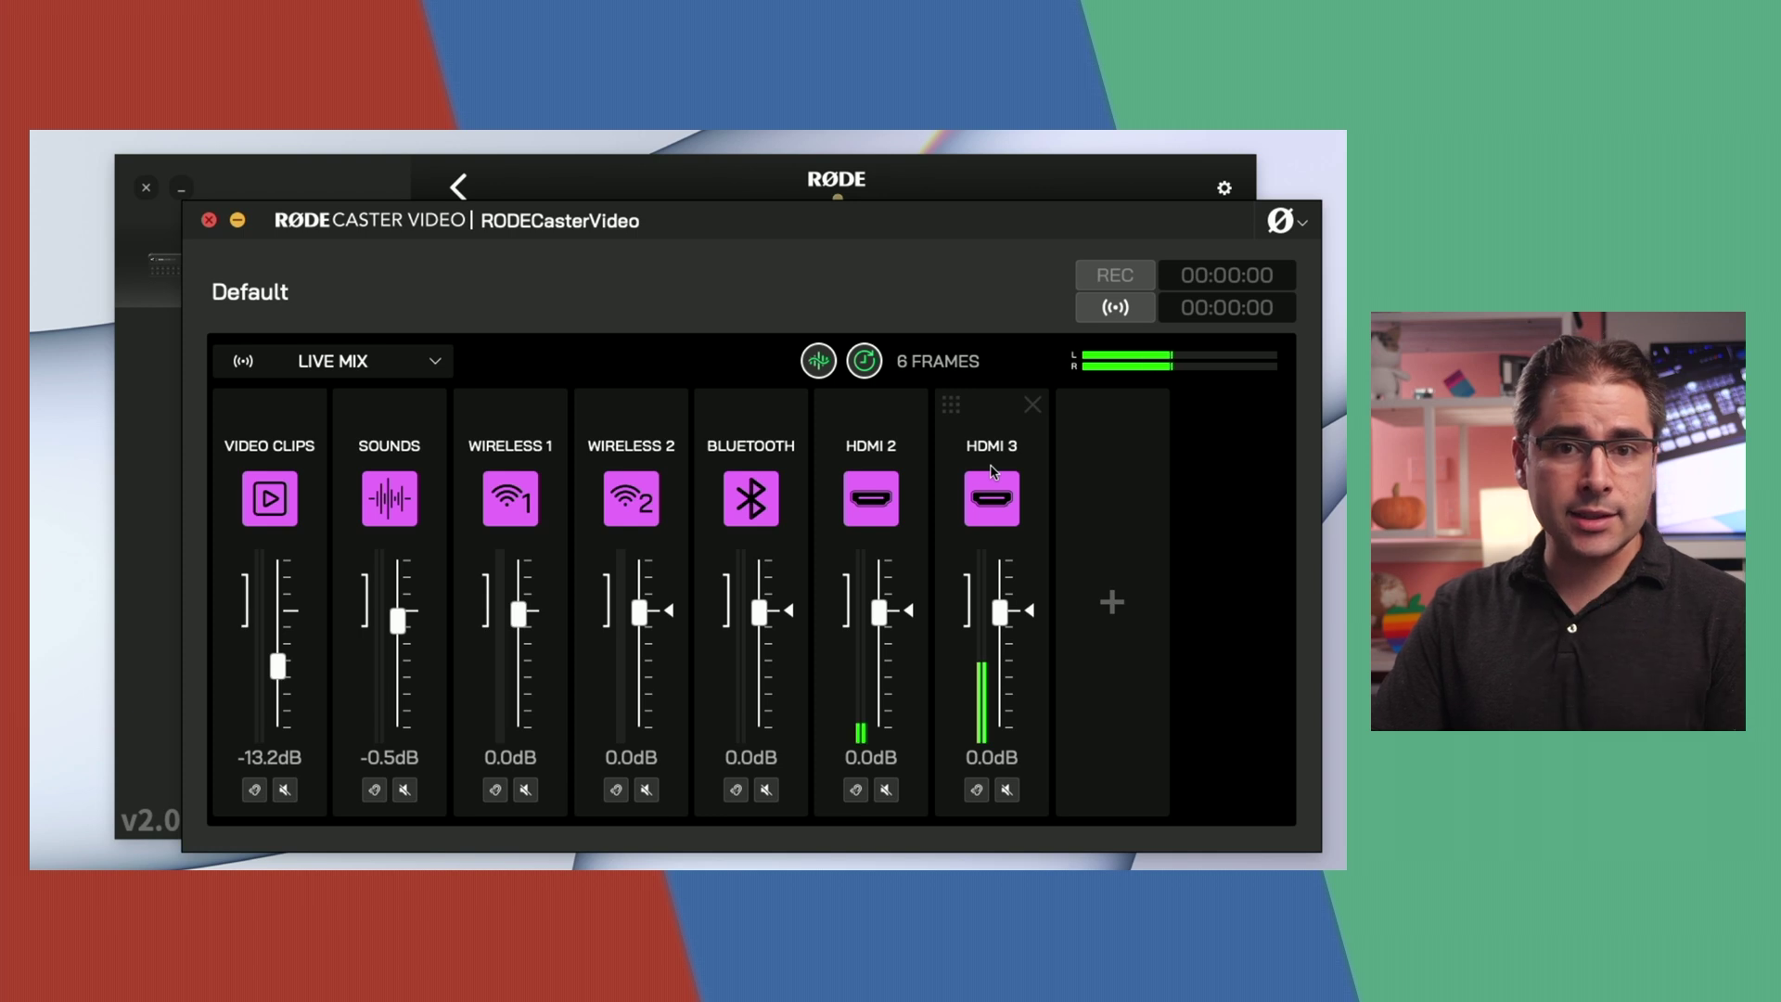
{"action": "mouse_move", "coordinate": [897, 475]}
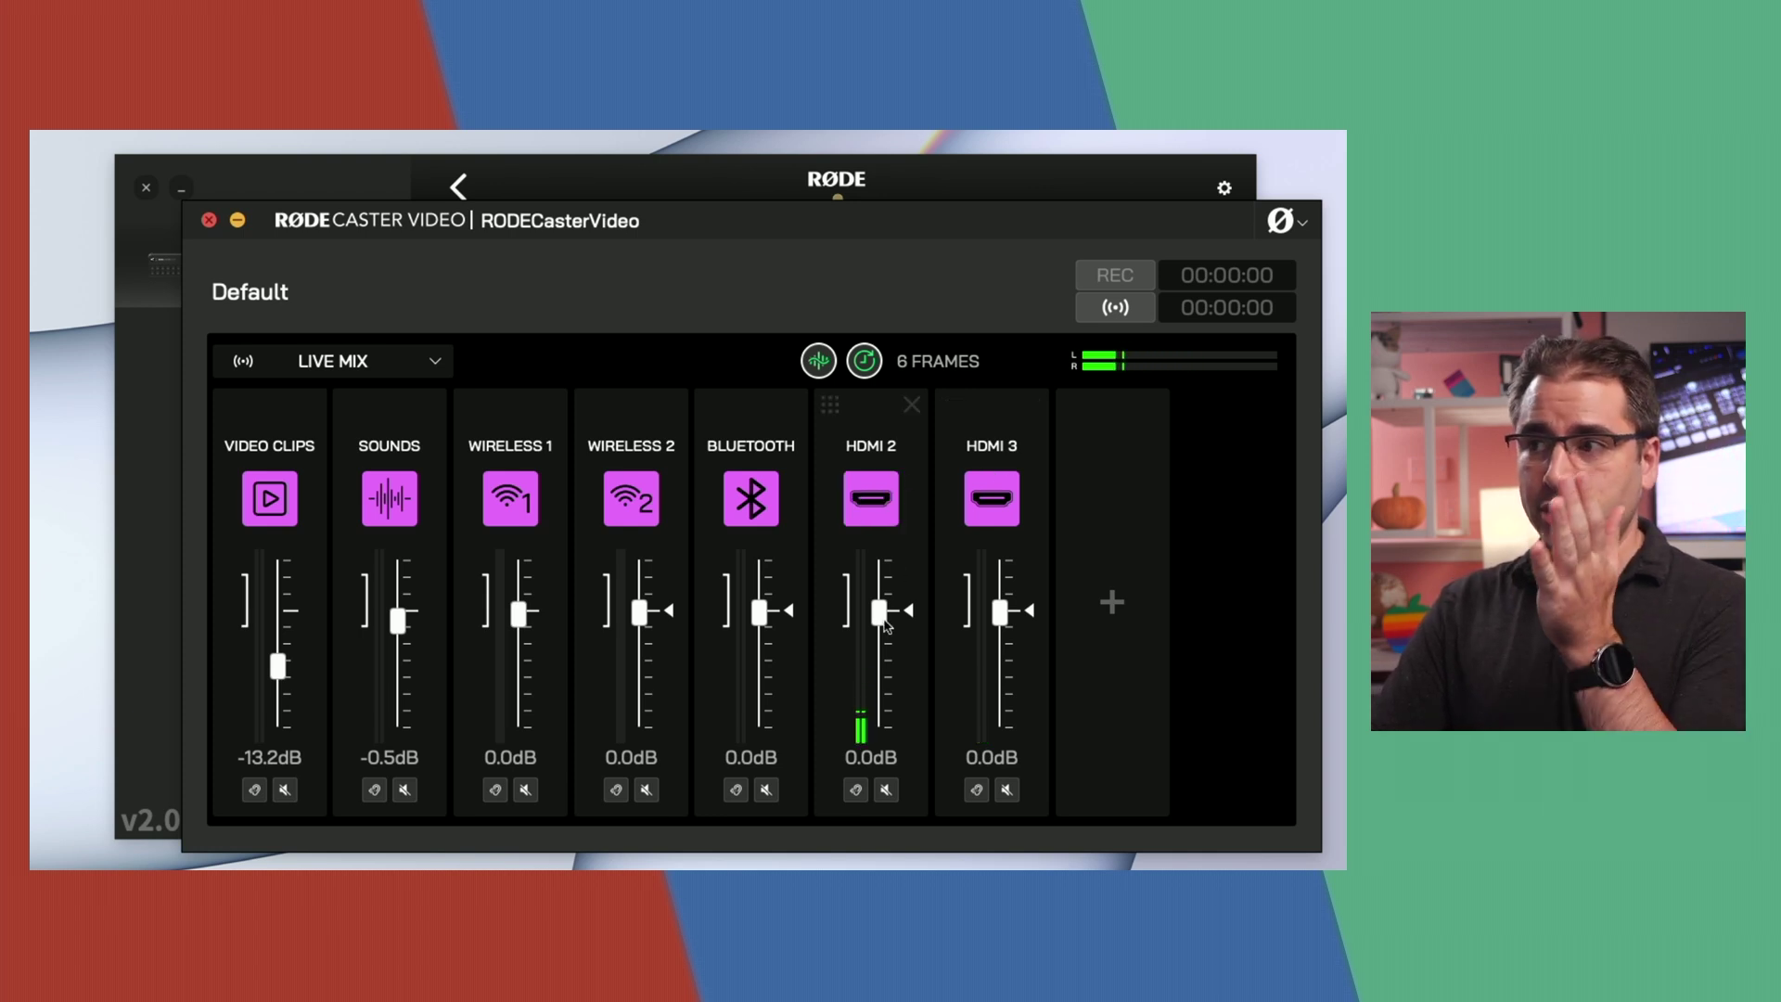
{"action": "mouse_move", "coordinate": [1018, 519]}
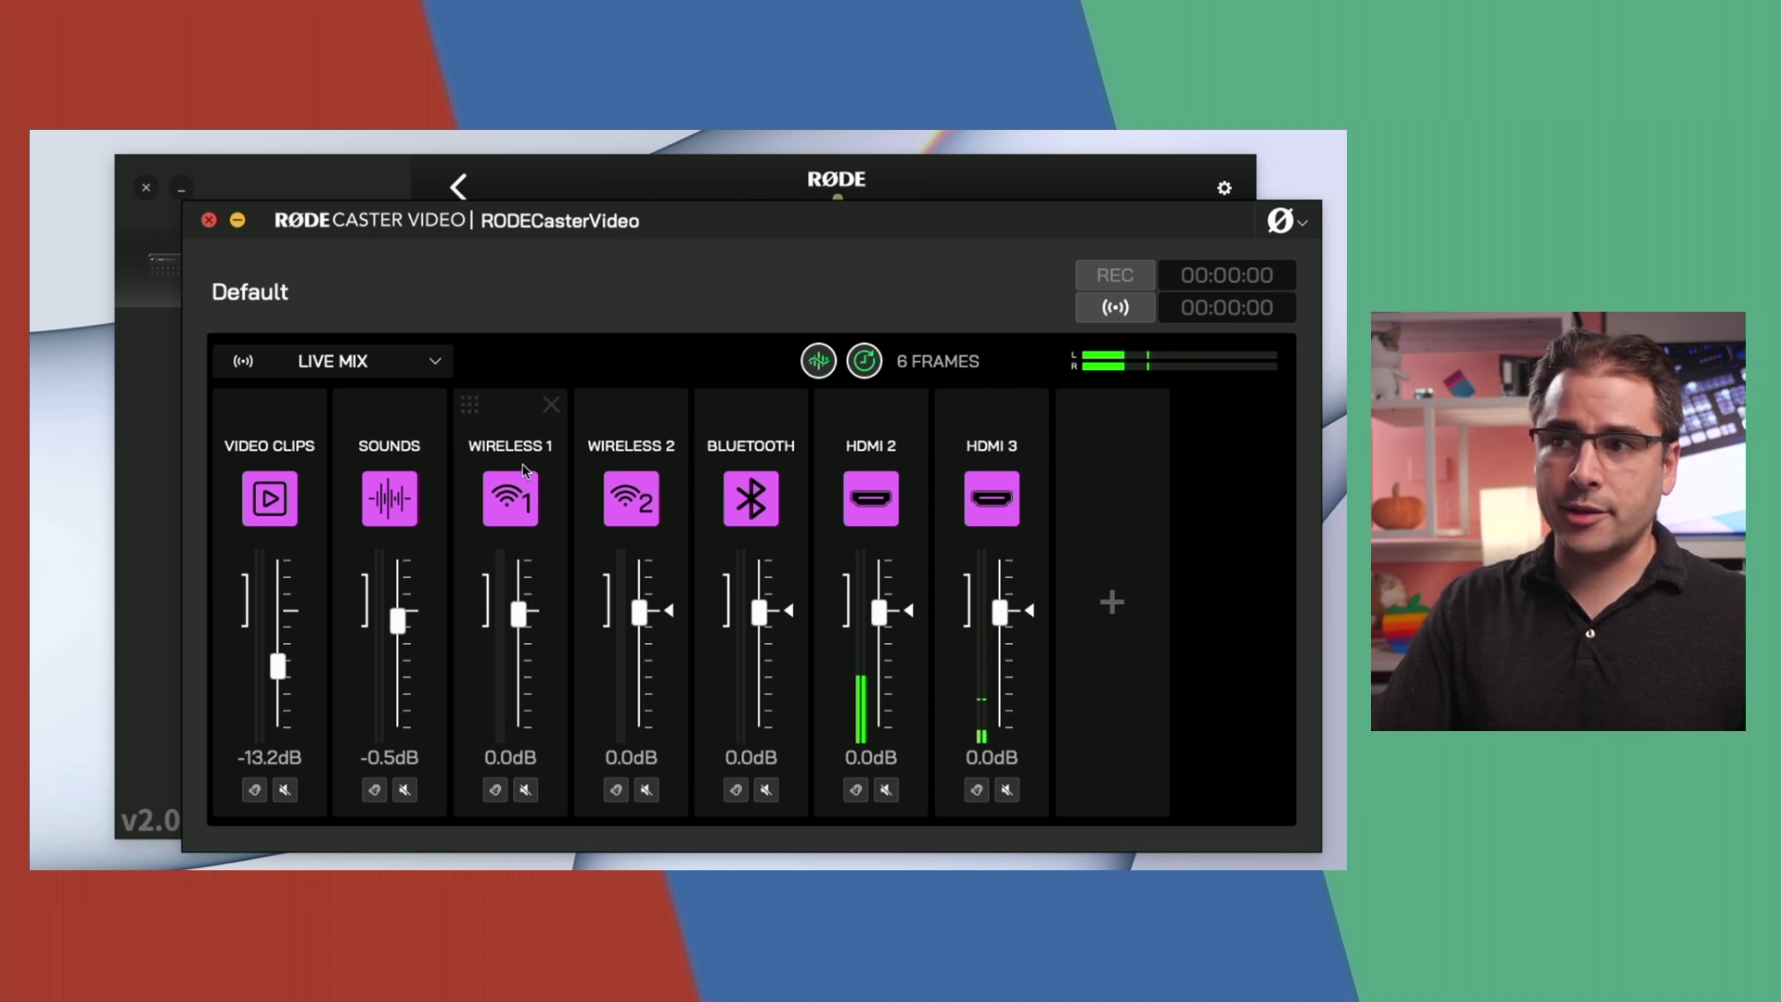
Step: Close the mixer and link HDMI 2 and HDMI 3 audio to the wide scene 1 in Auto Switching
{"action": "left_click", "coordinate": [211, 222]}
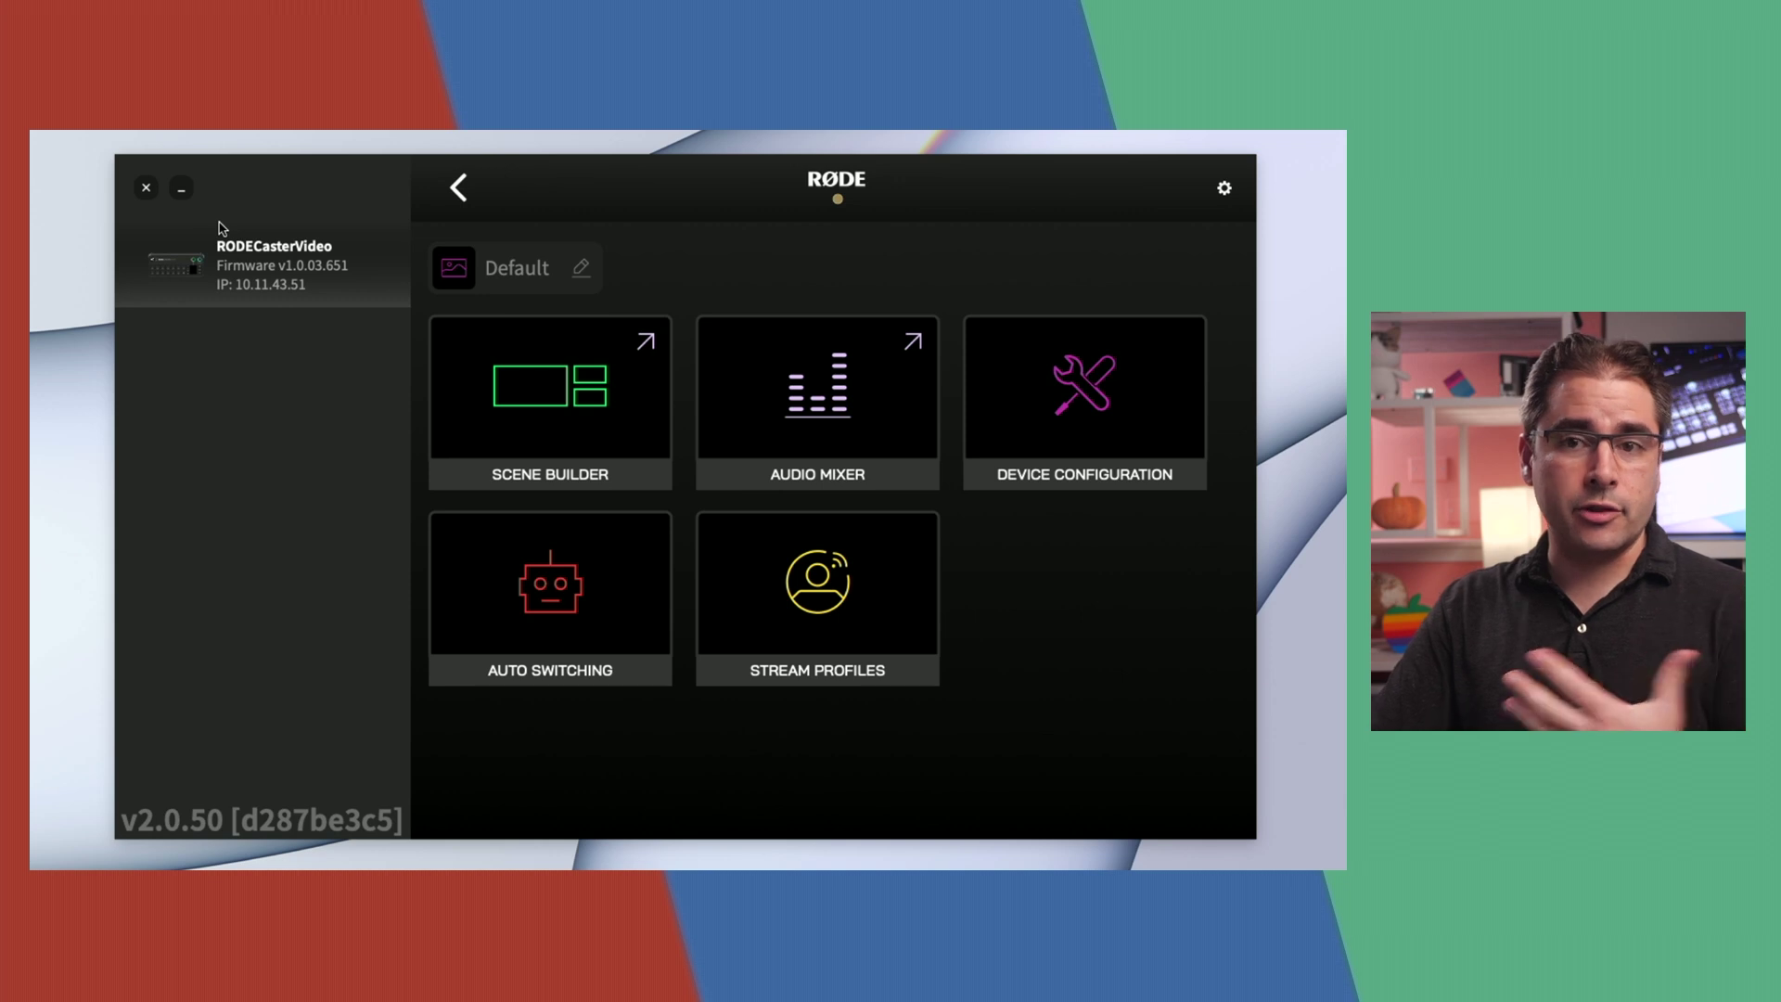
{"action": "left_click", "coordinate": [554, 568]}
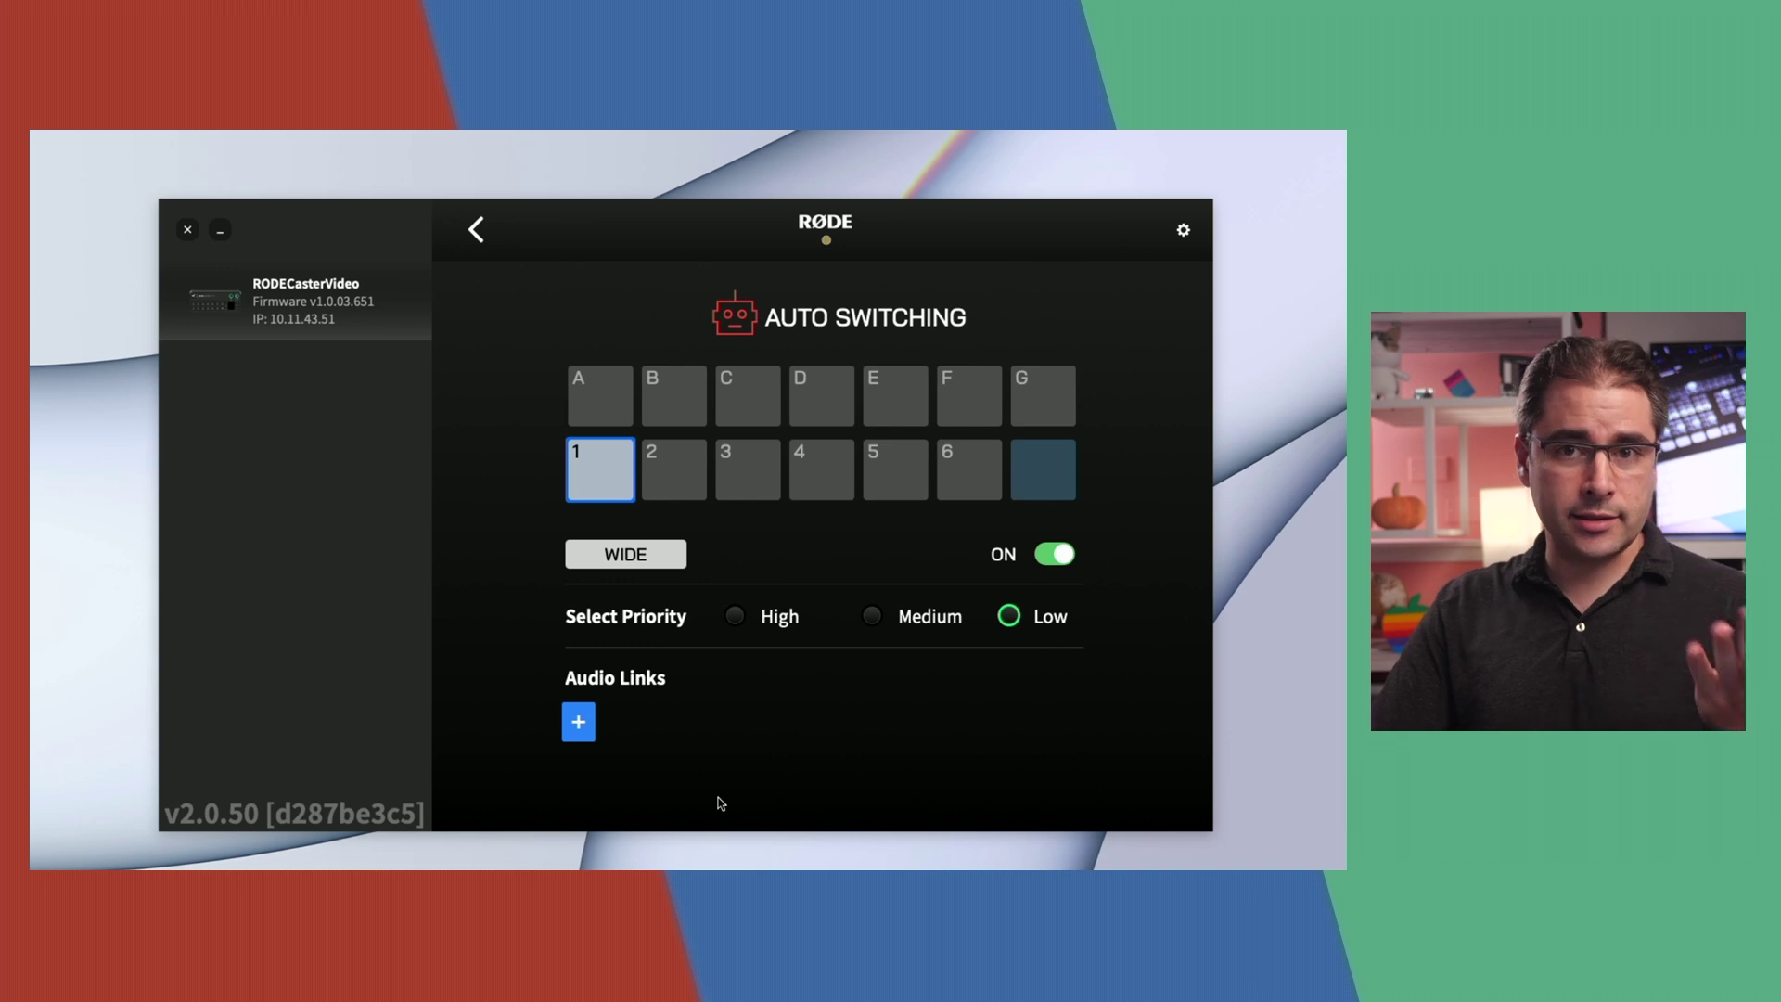
{"action": "left_click", "coordinate": [578, 721]}
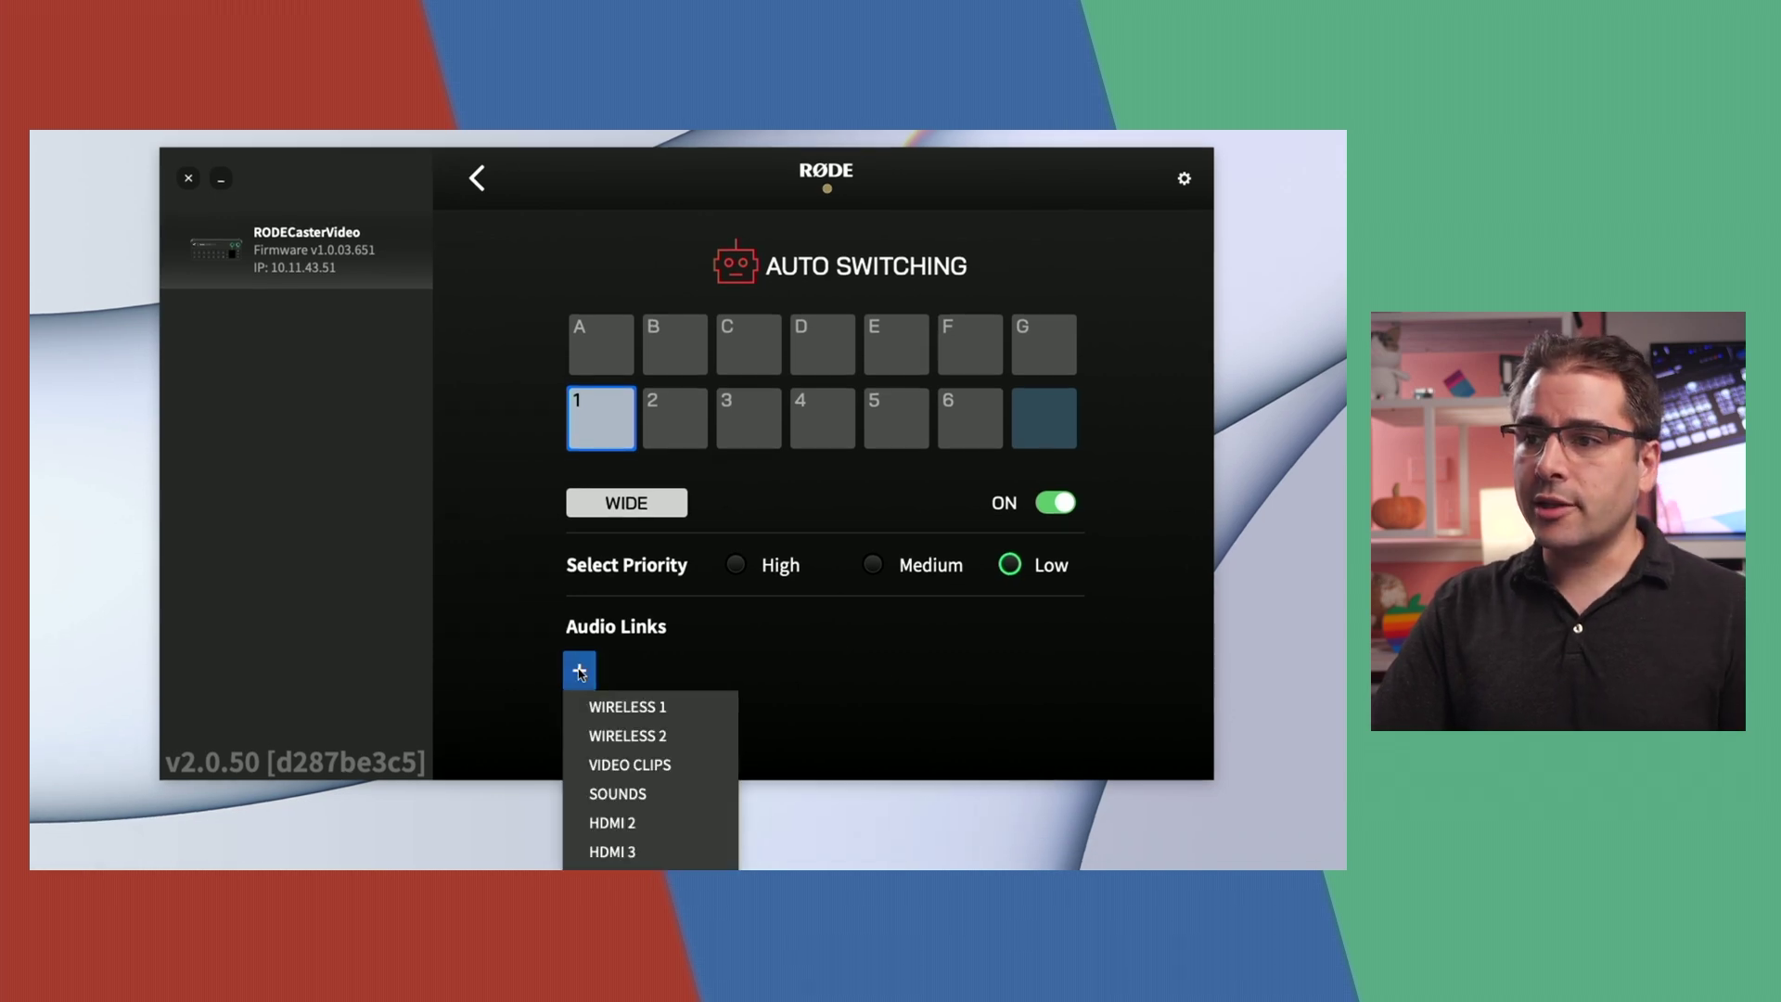
{"action": "left_click", "coordinate": [624, 822]}
{"action": "left_click", "coordinate": [715, 670]}
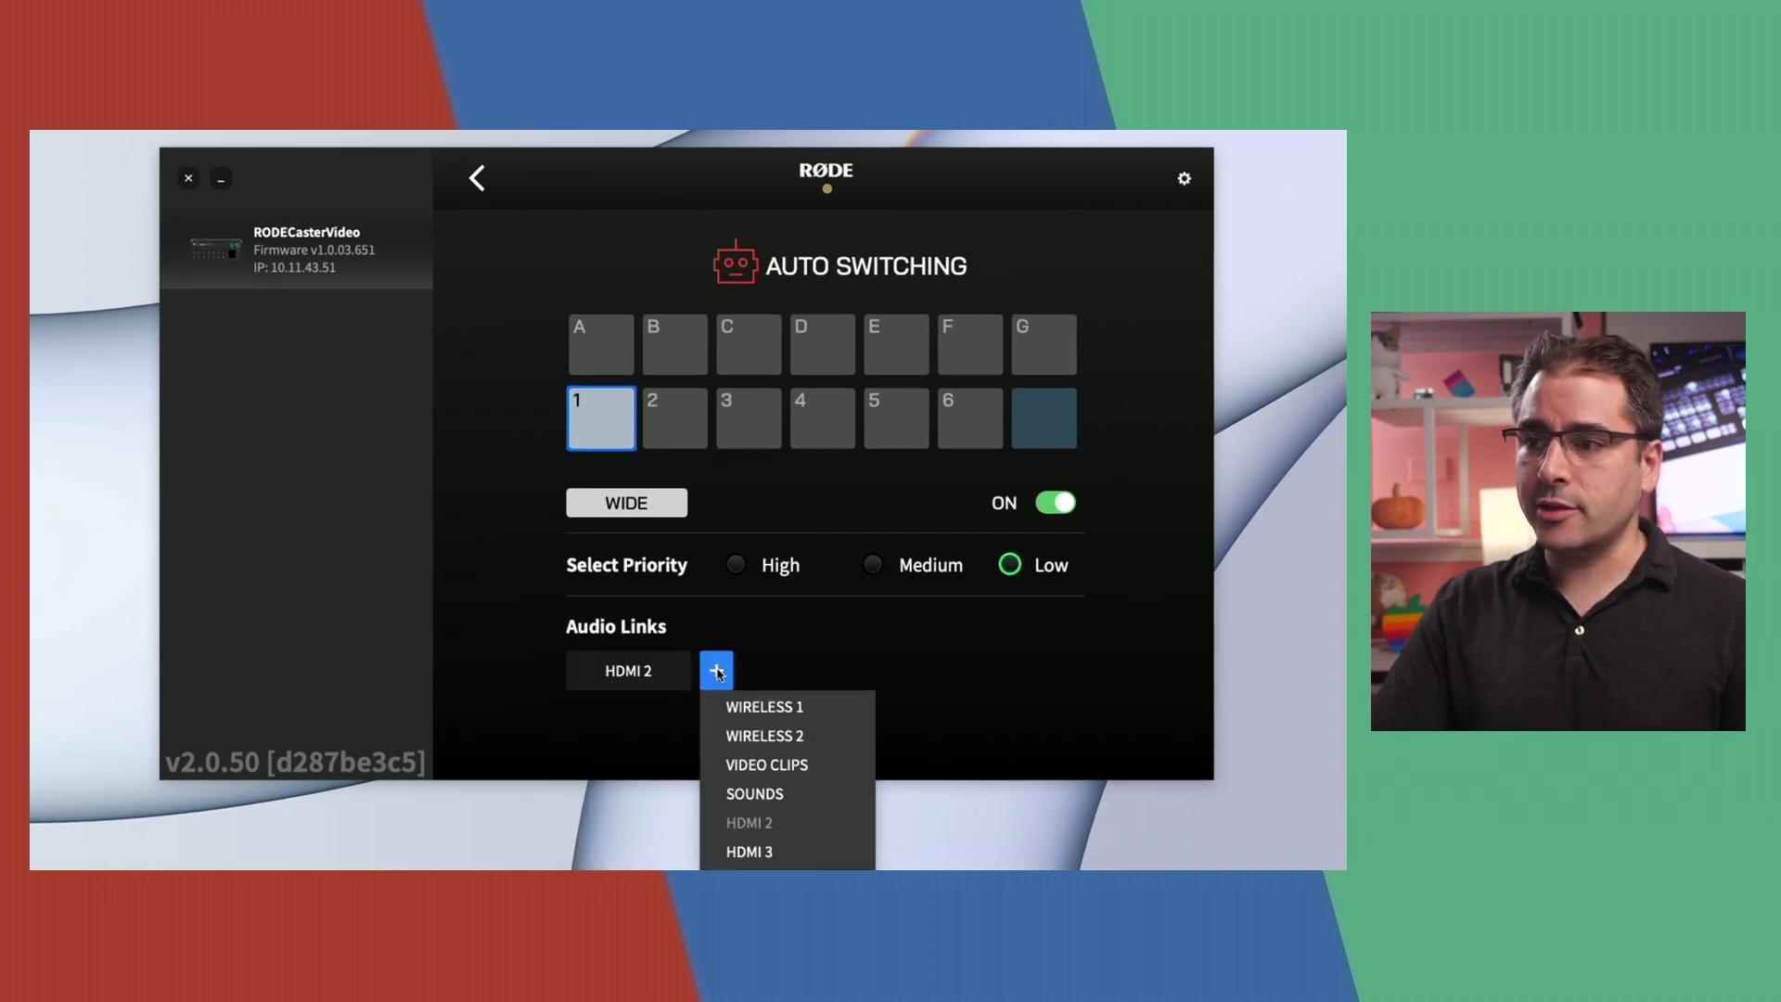
{"action": "left_click", "coordinate": [748, 852]}
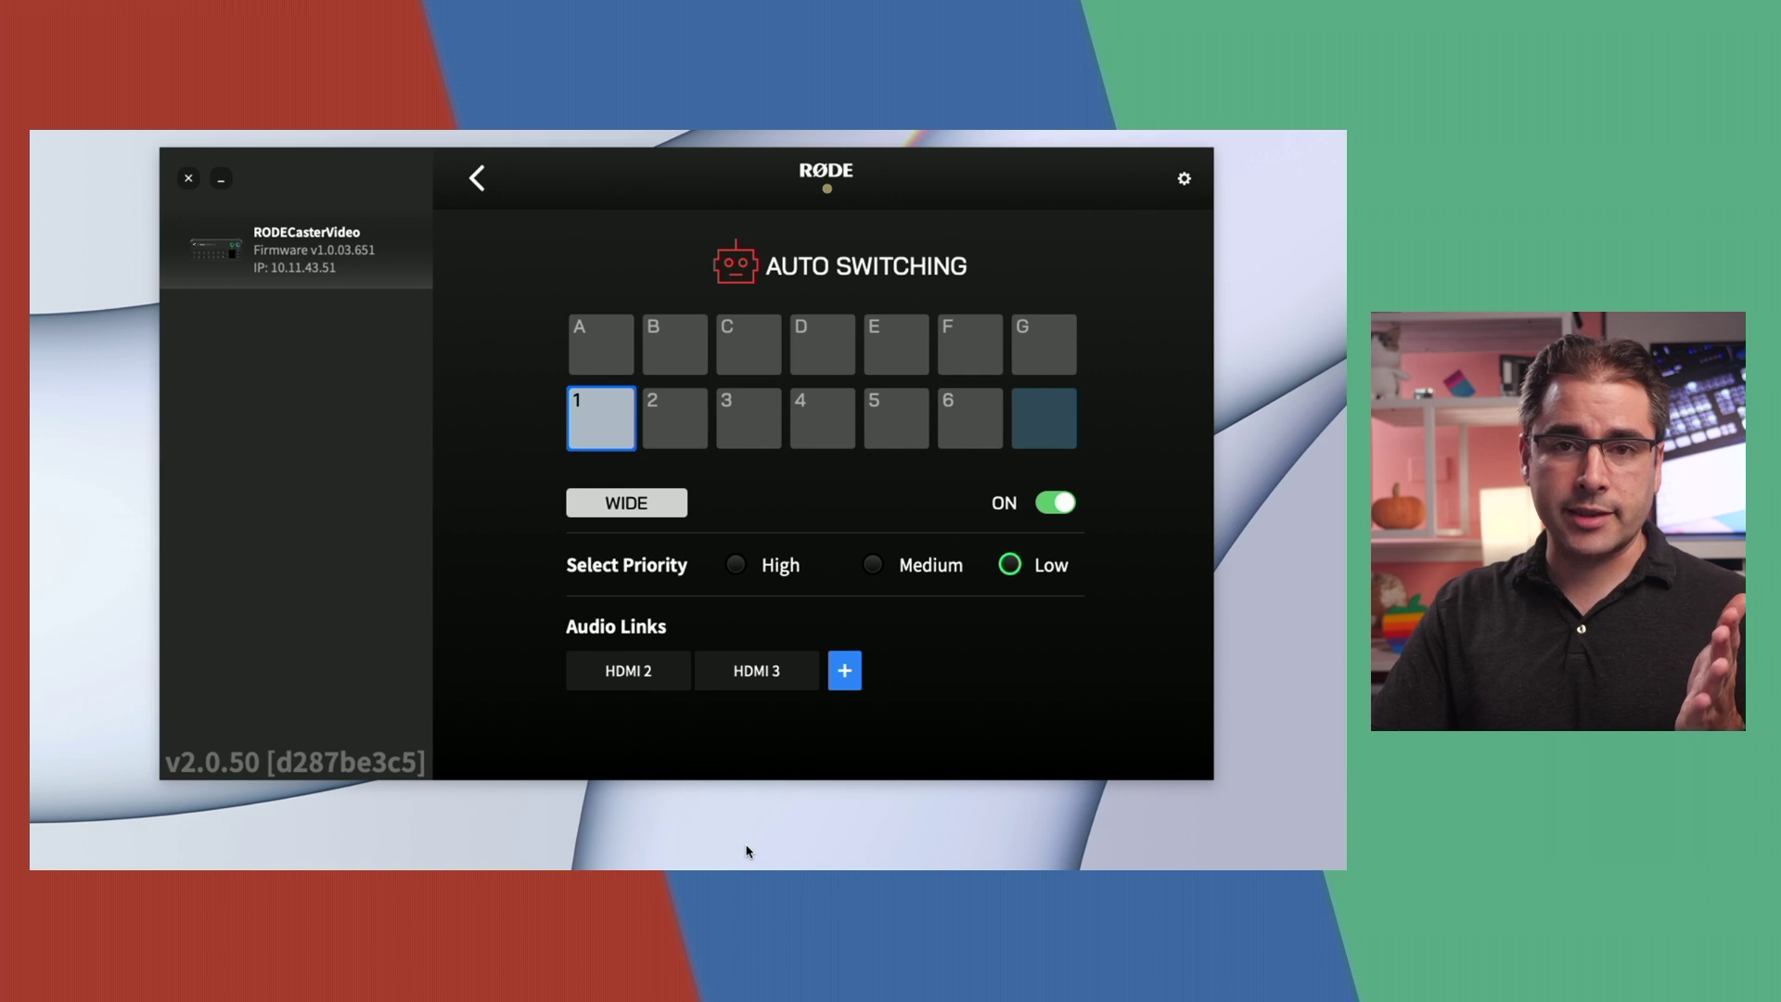
Step: Turn on auto switching for scene 2 and start adding its audio link
{"action": "left_click", "coordinate": [676, 427]}
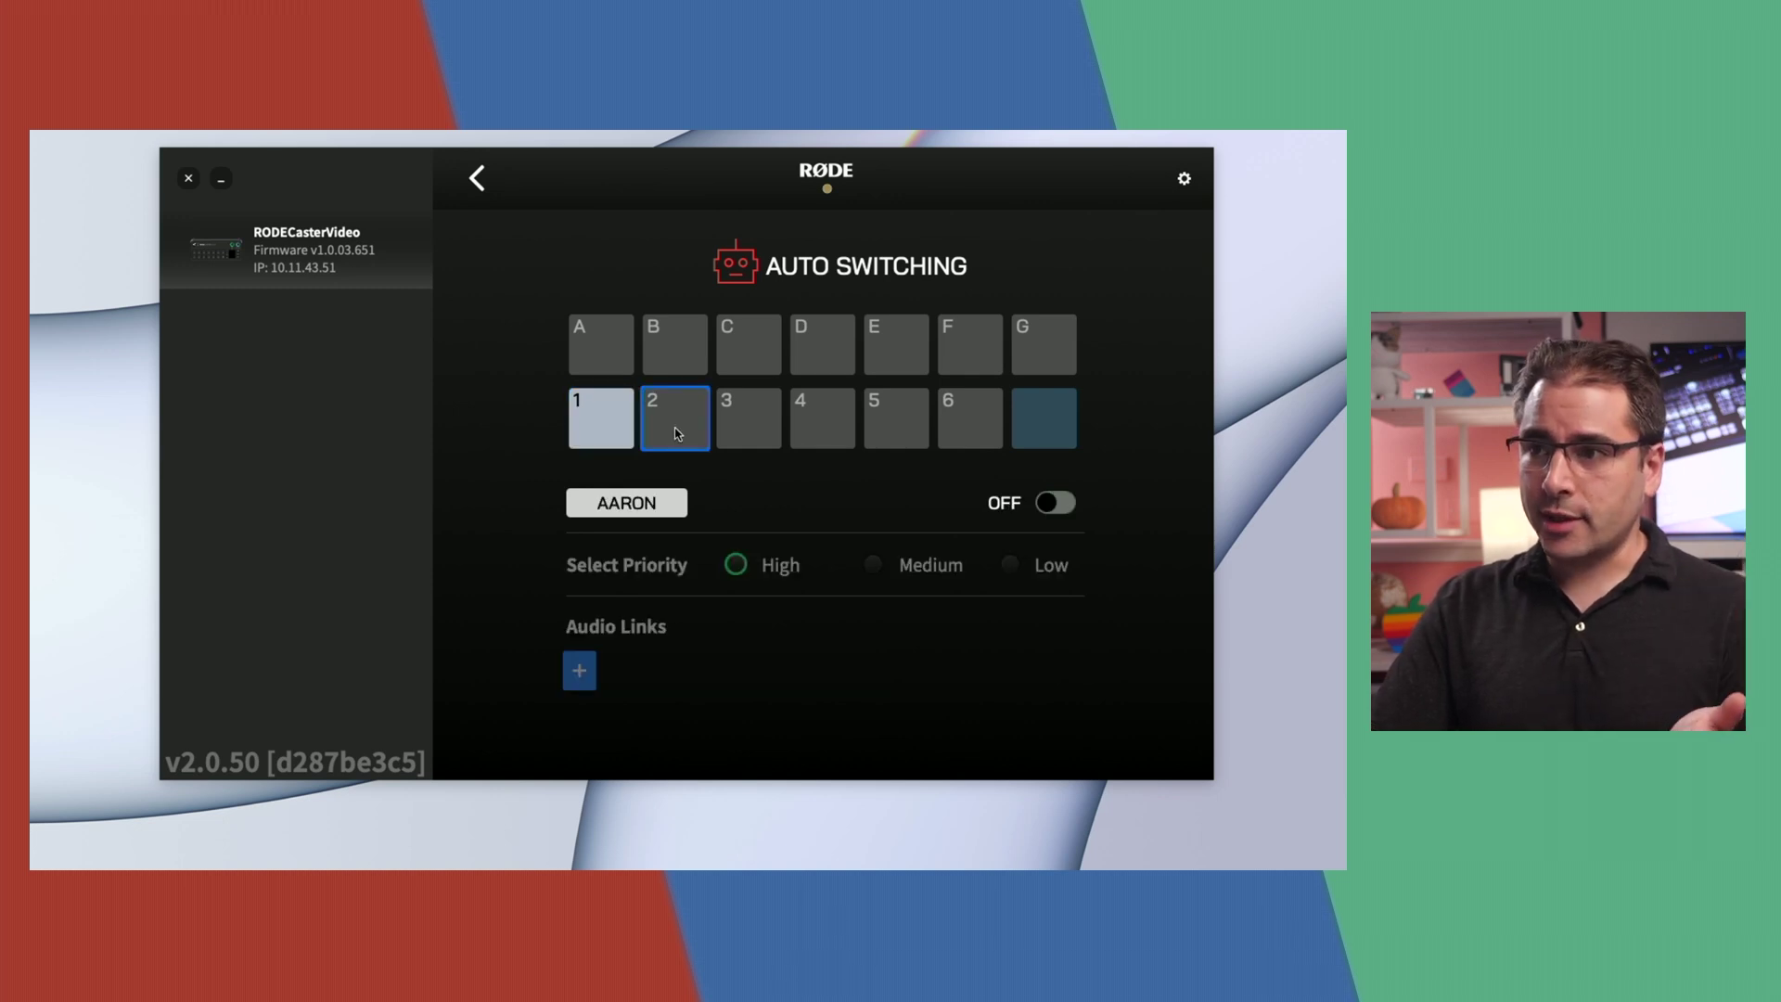
{"action": "left_click", "coordinate": [1057, 504]}
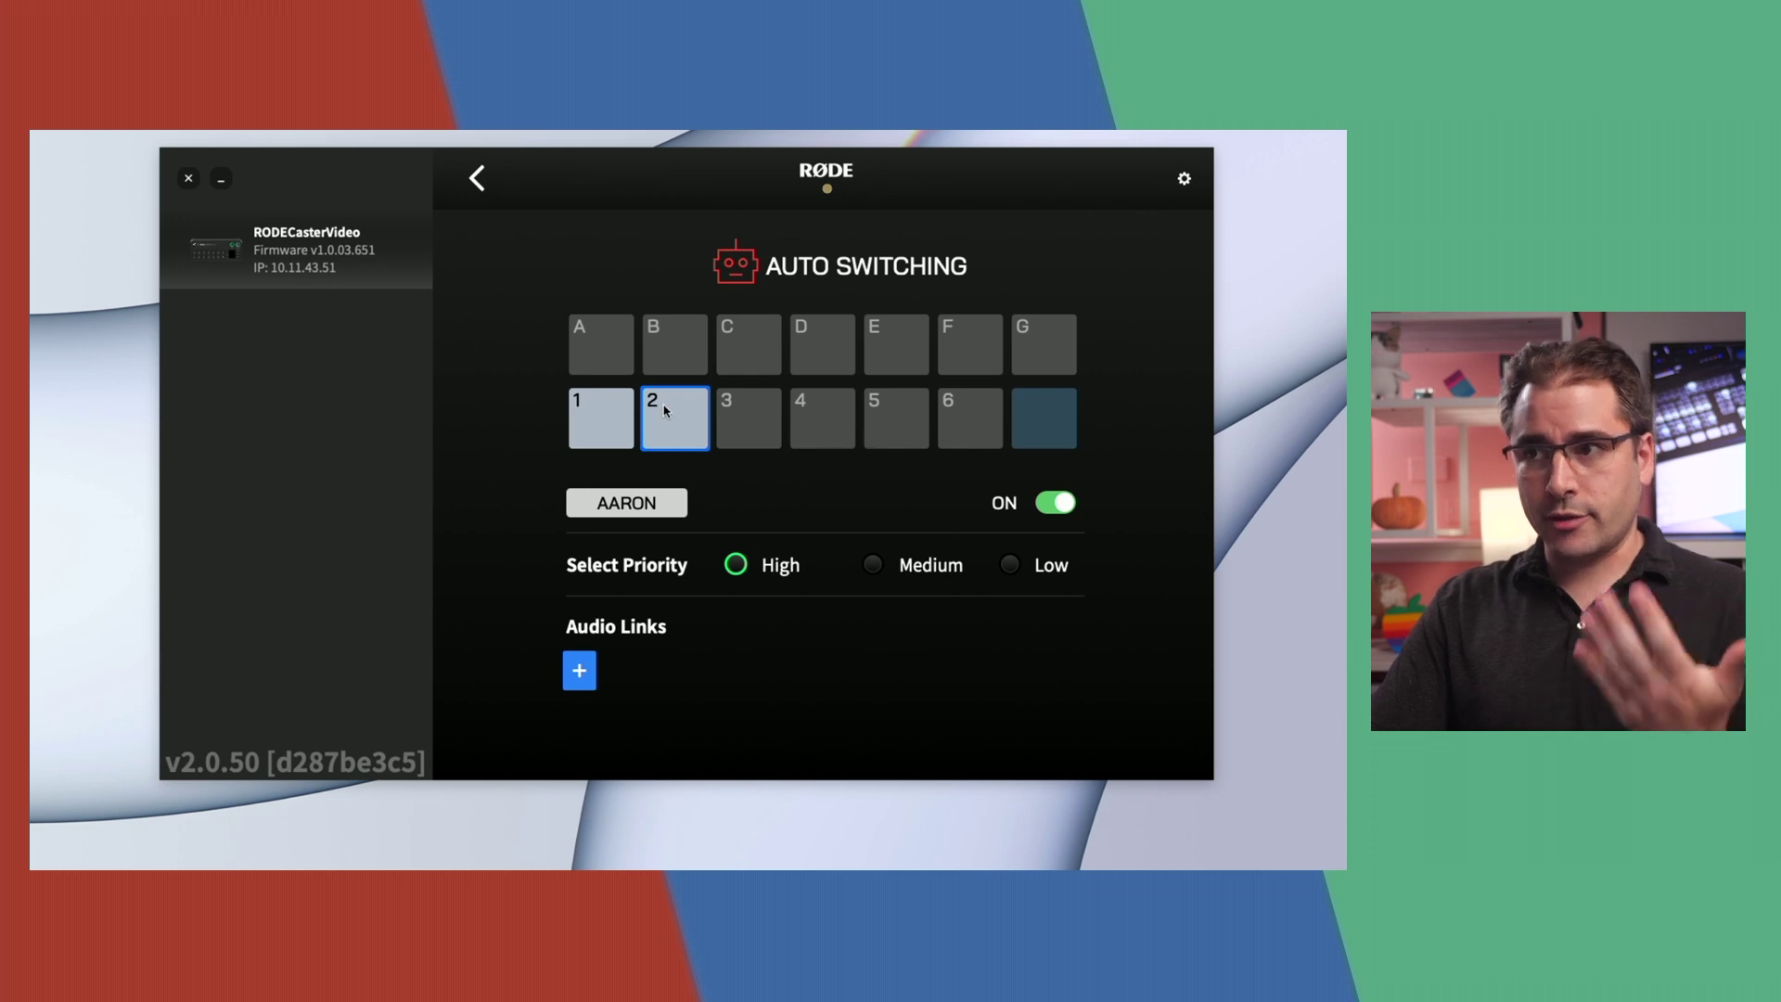
{"action": "left_click", "coordinate": [584, 682]}
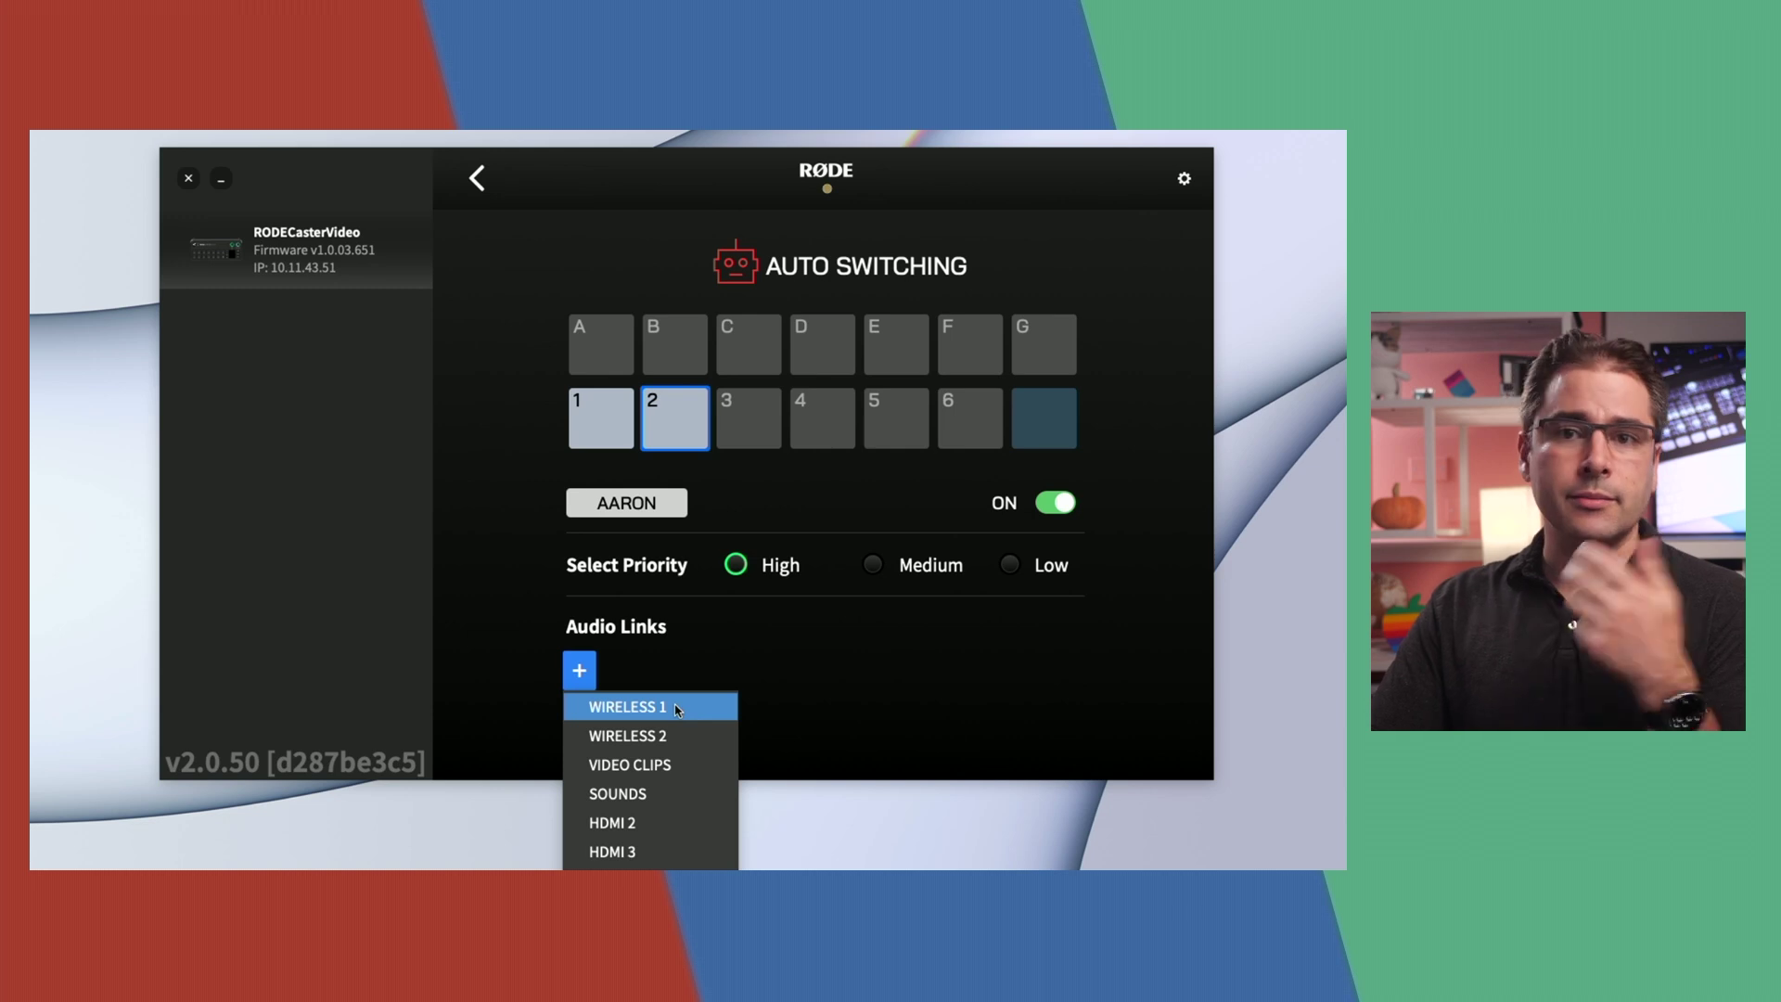
Step: Link HDMI 2 audio to scene 2, enable scene 3 with HDMI 3 audio, then review scene 1 and exit
{"action": "left_click", "coordinate": [616, 823]}
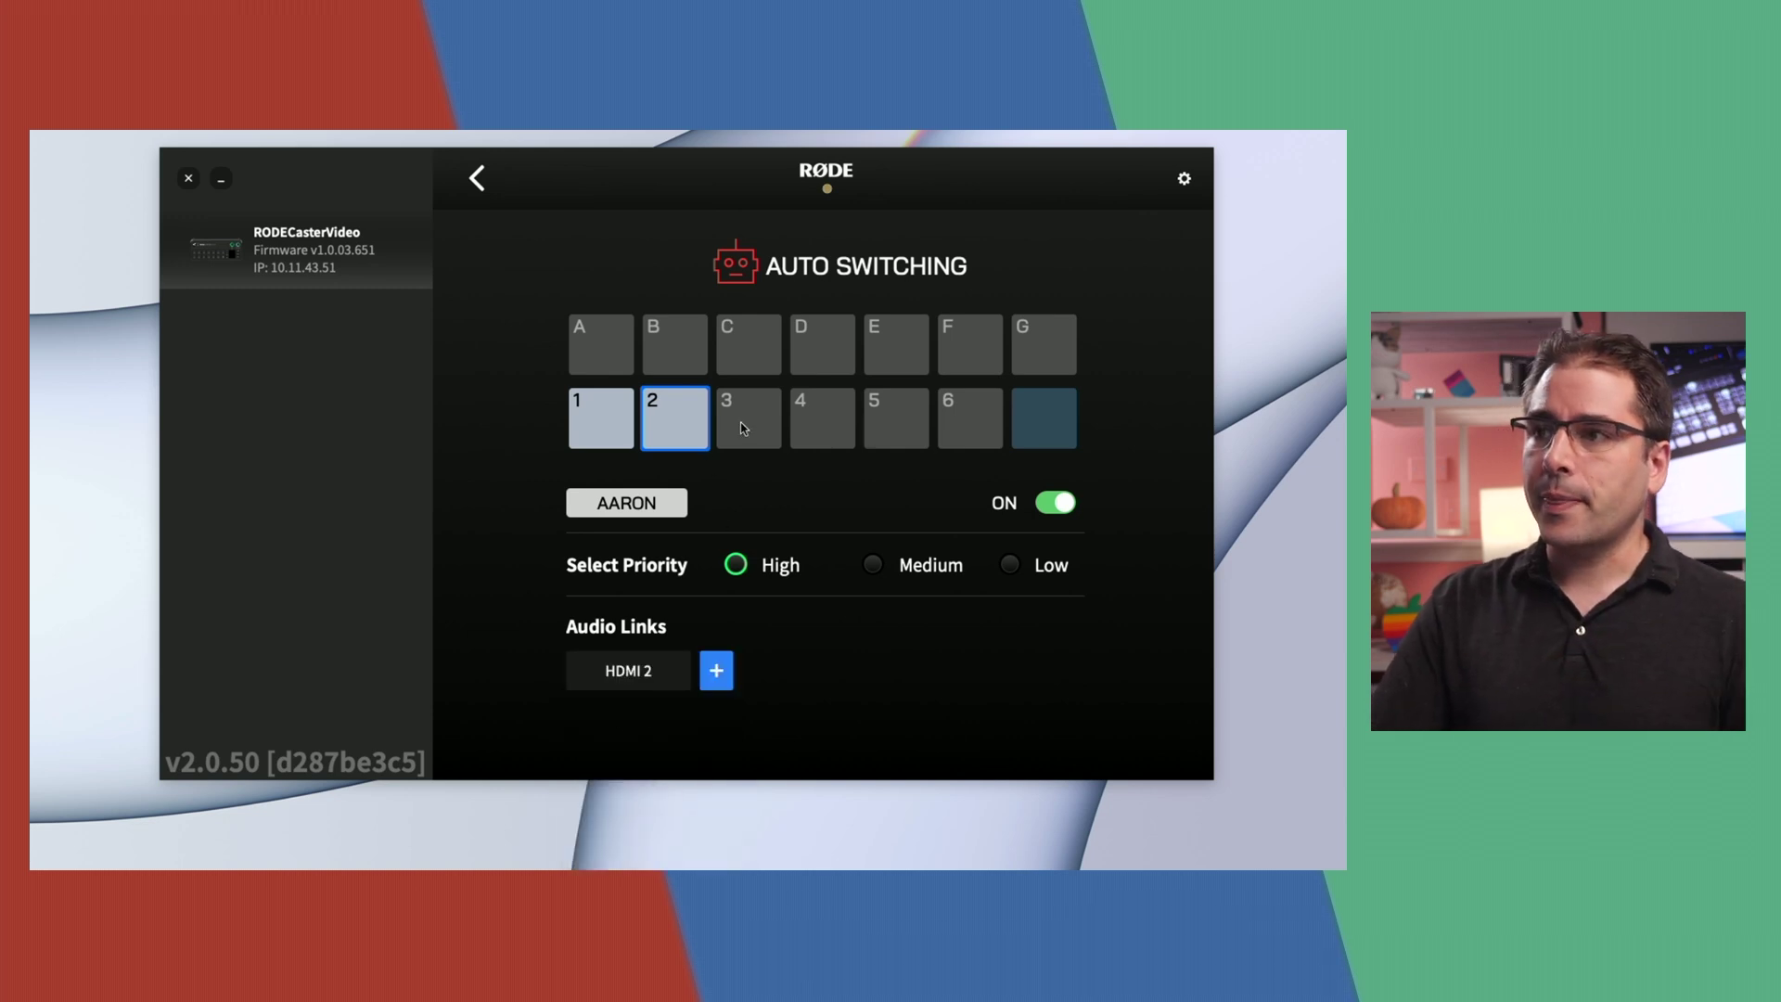
{"action": "left_click", "coordinate": [743, 431]}
{"action": "left_click", "coordinate": [1058, 503]}
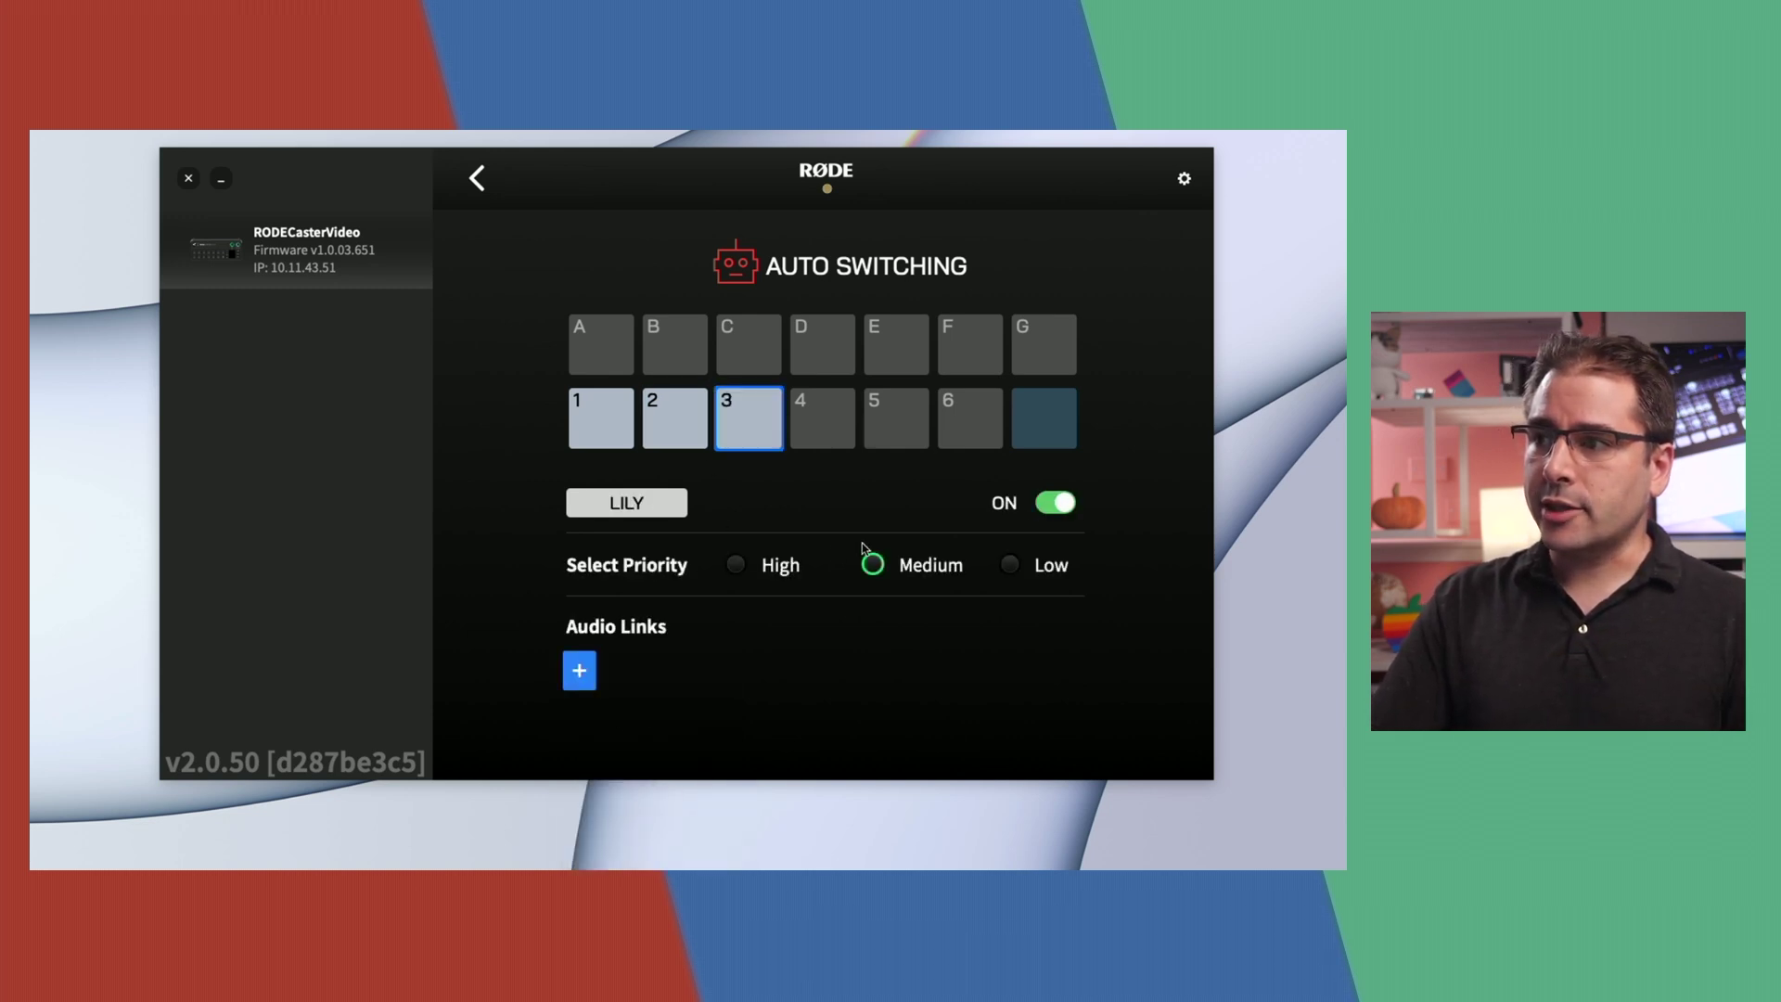
{"action": "left_click", "coordinate": [579, 668]}
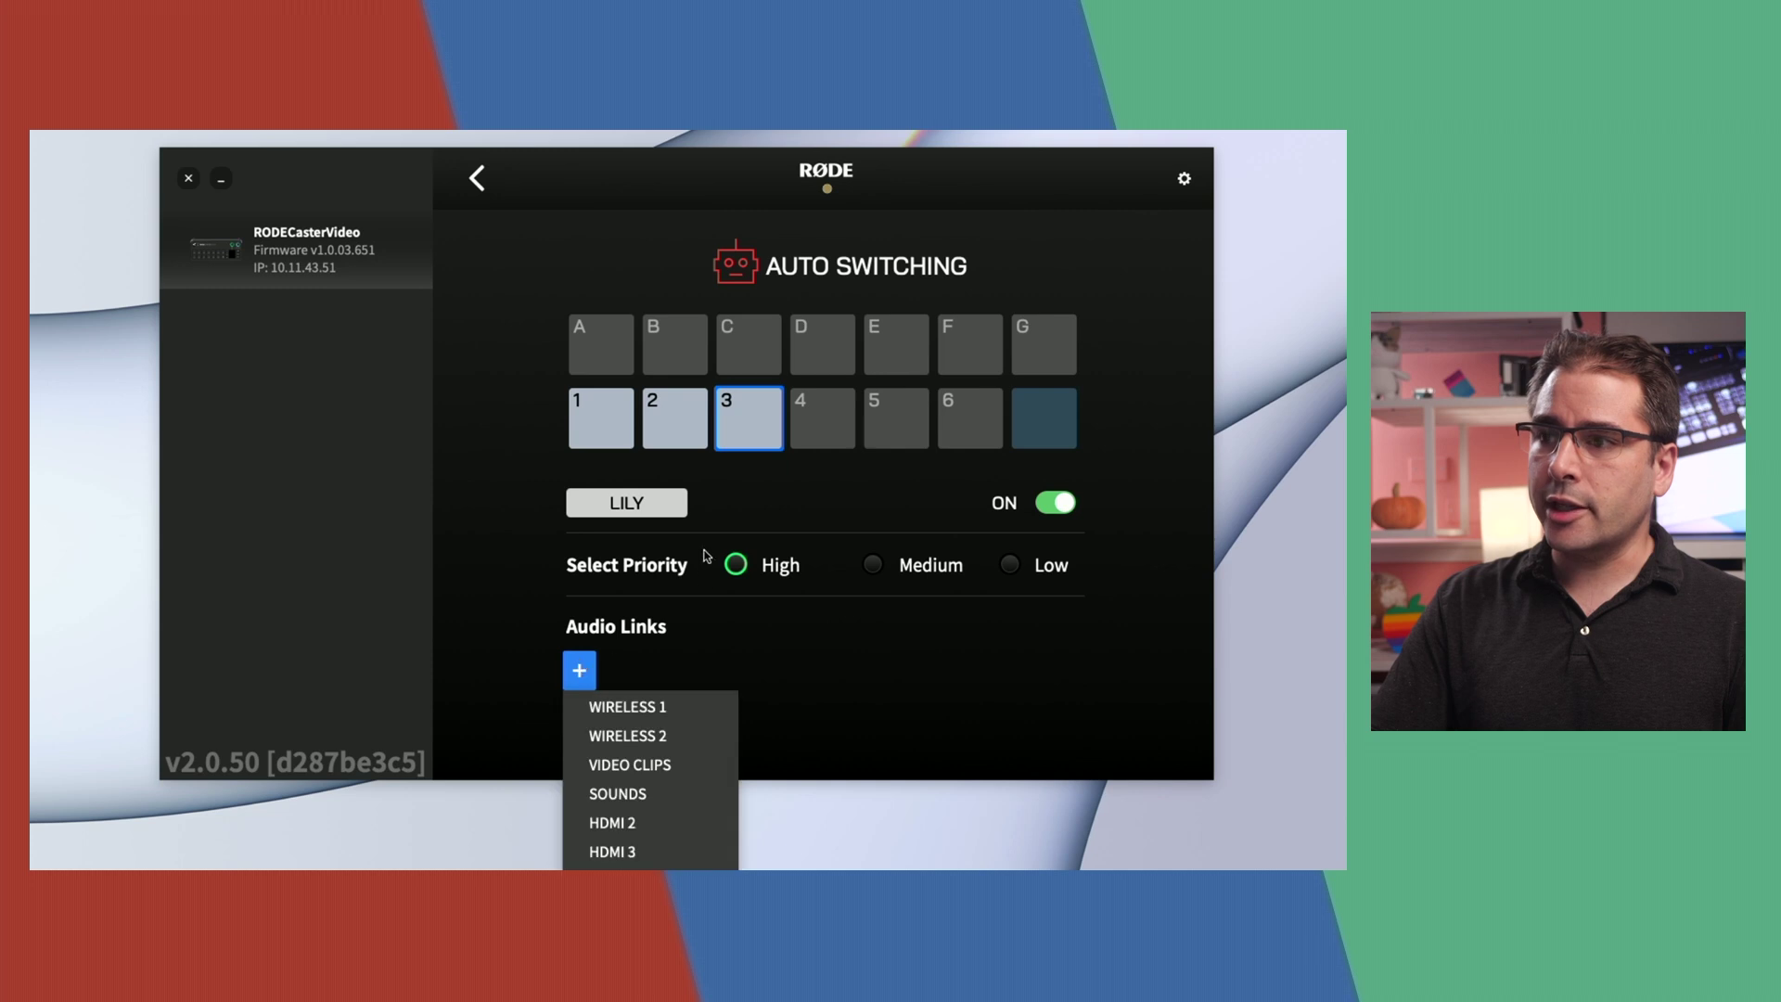
{"action": "left_click", "coordinate": [624, 851]}
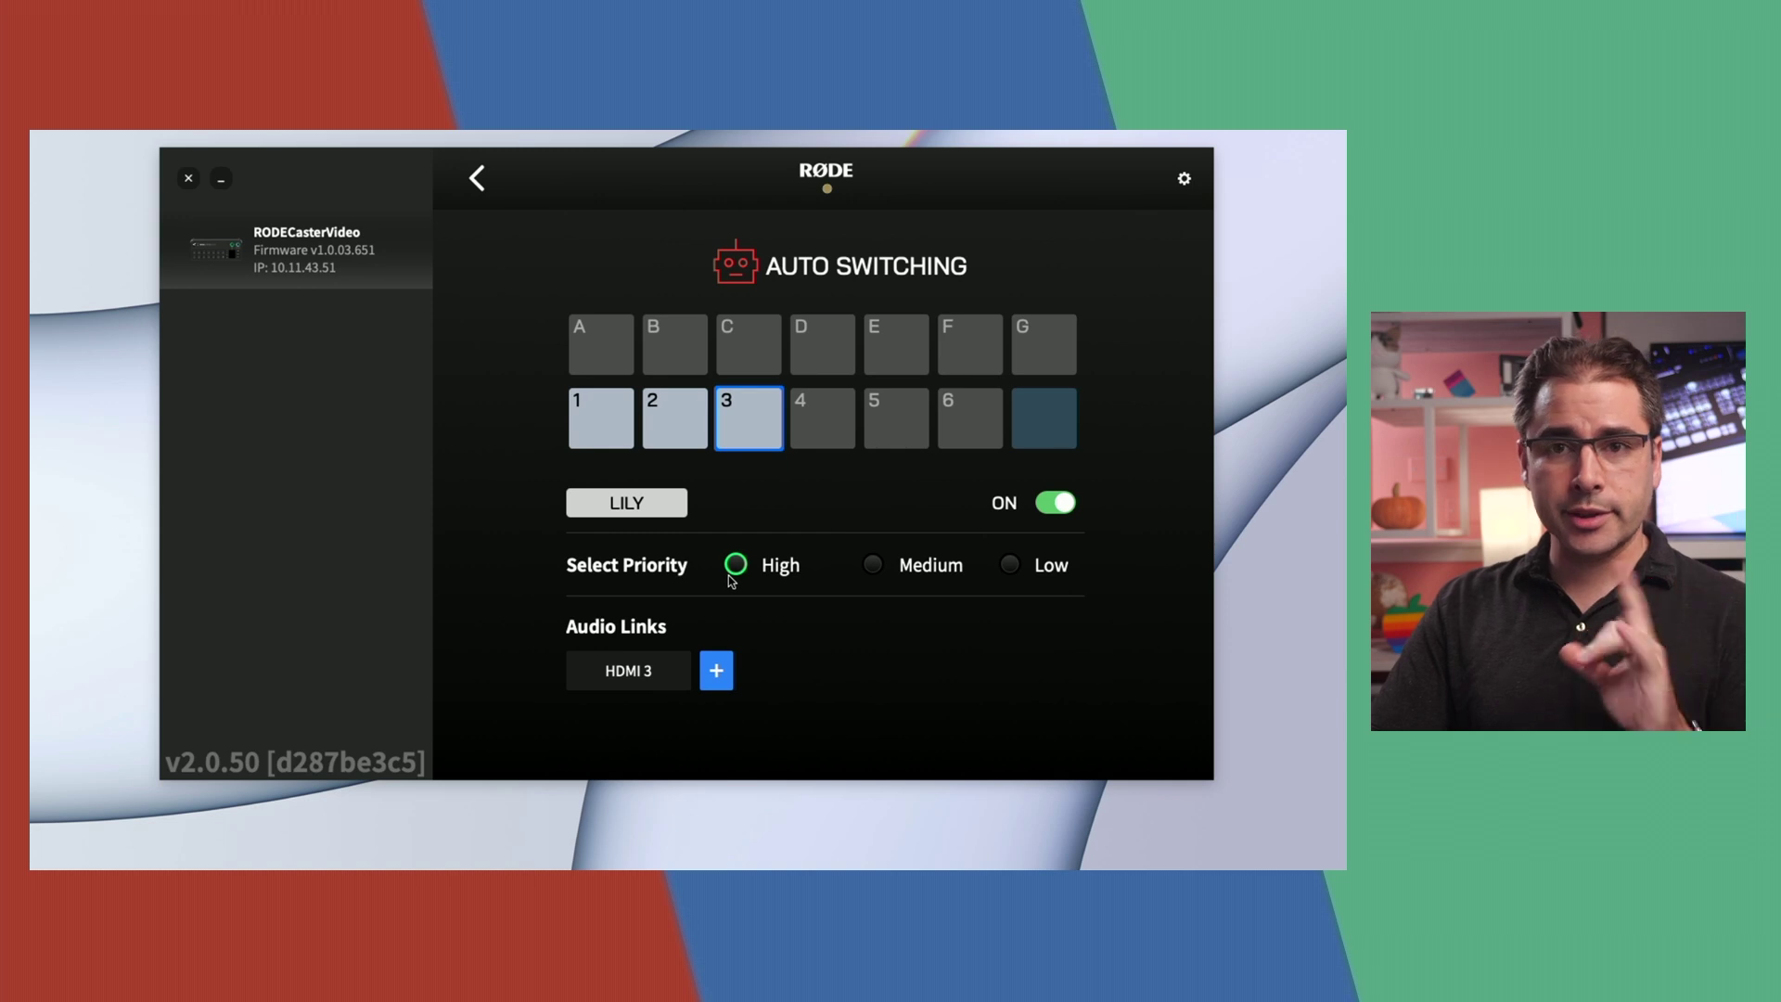
{"action": "left_click", "coordinate": [588, 410]}
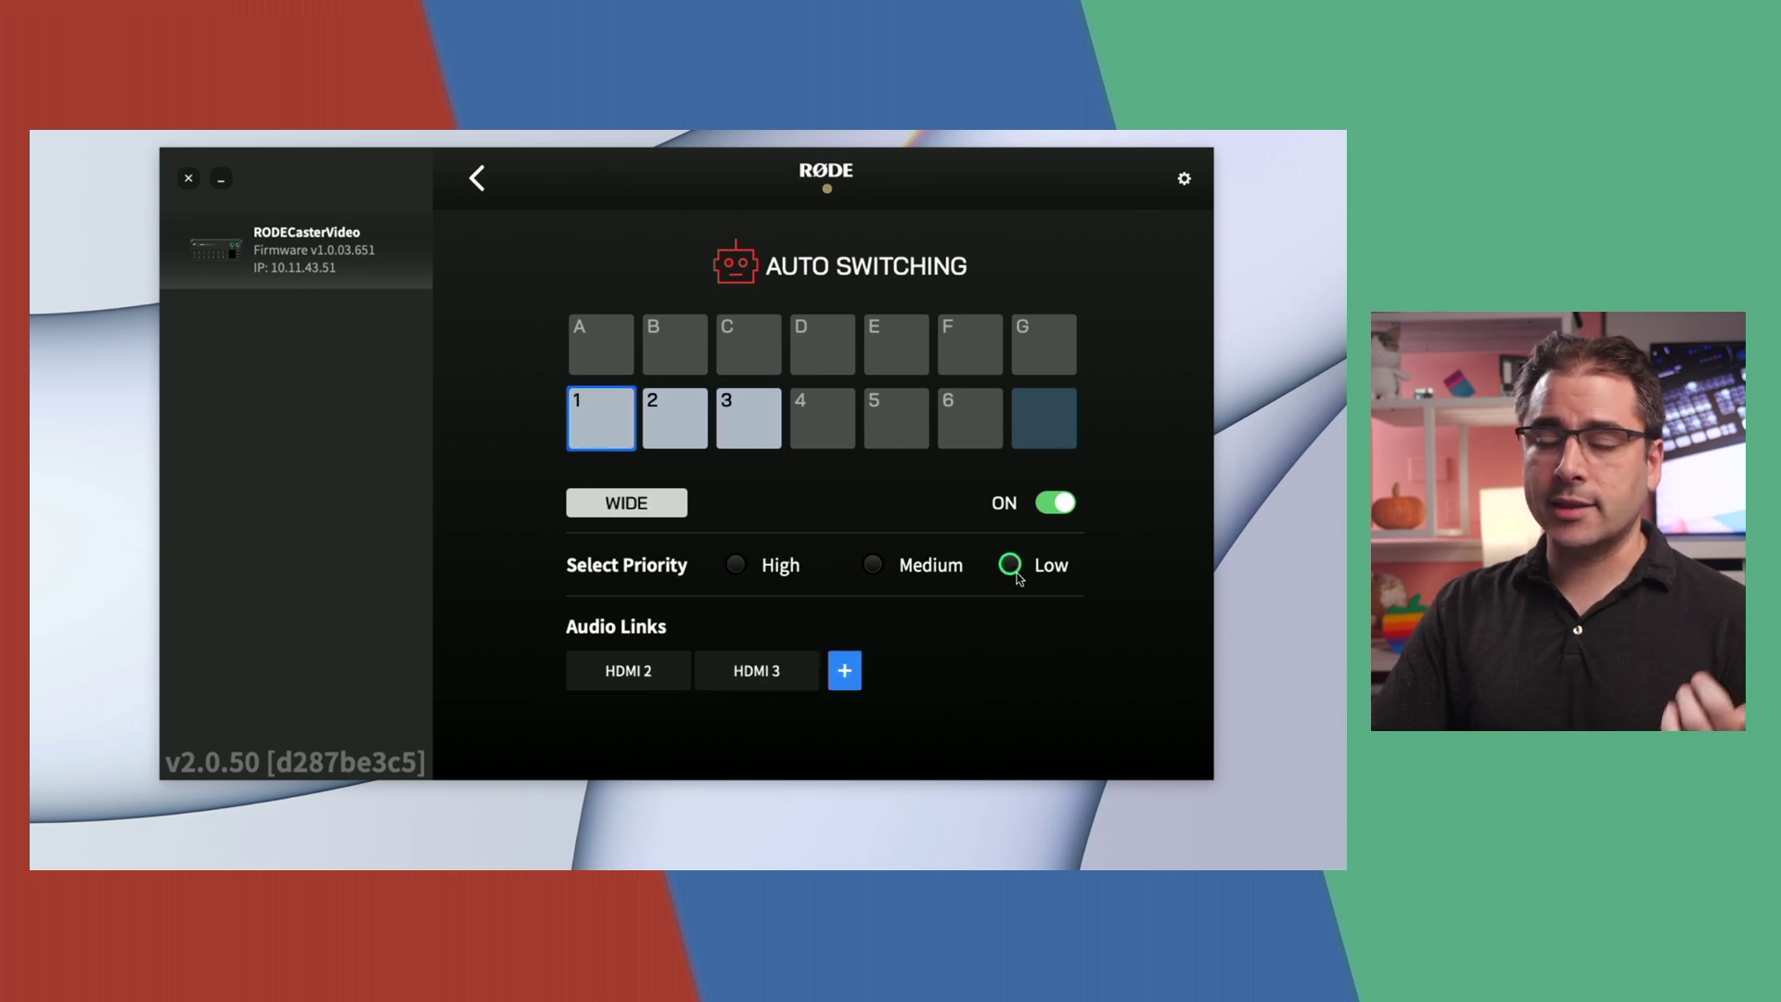
{"action": "left_click", "coordinate": [478, 179]}
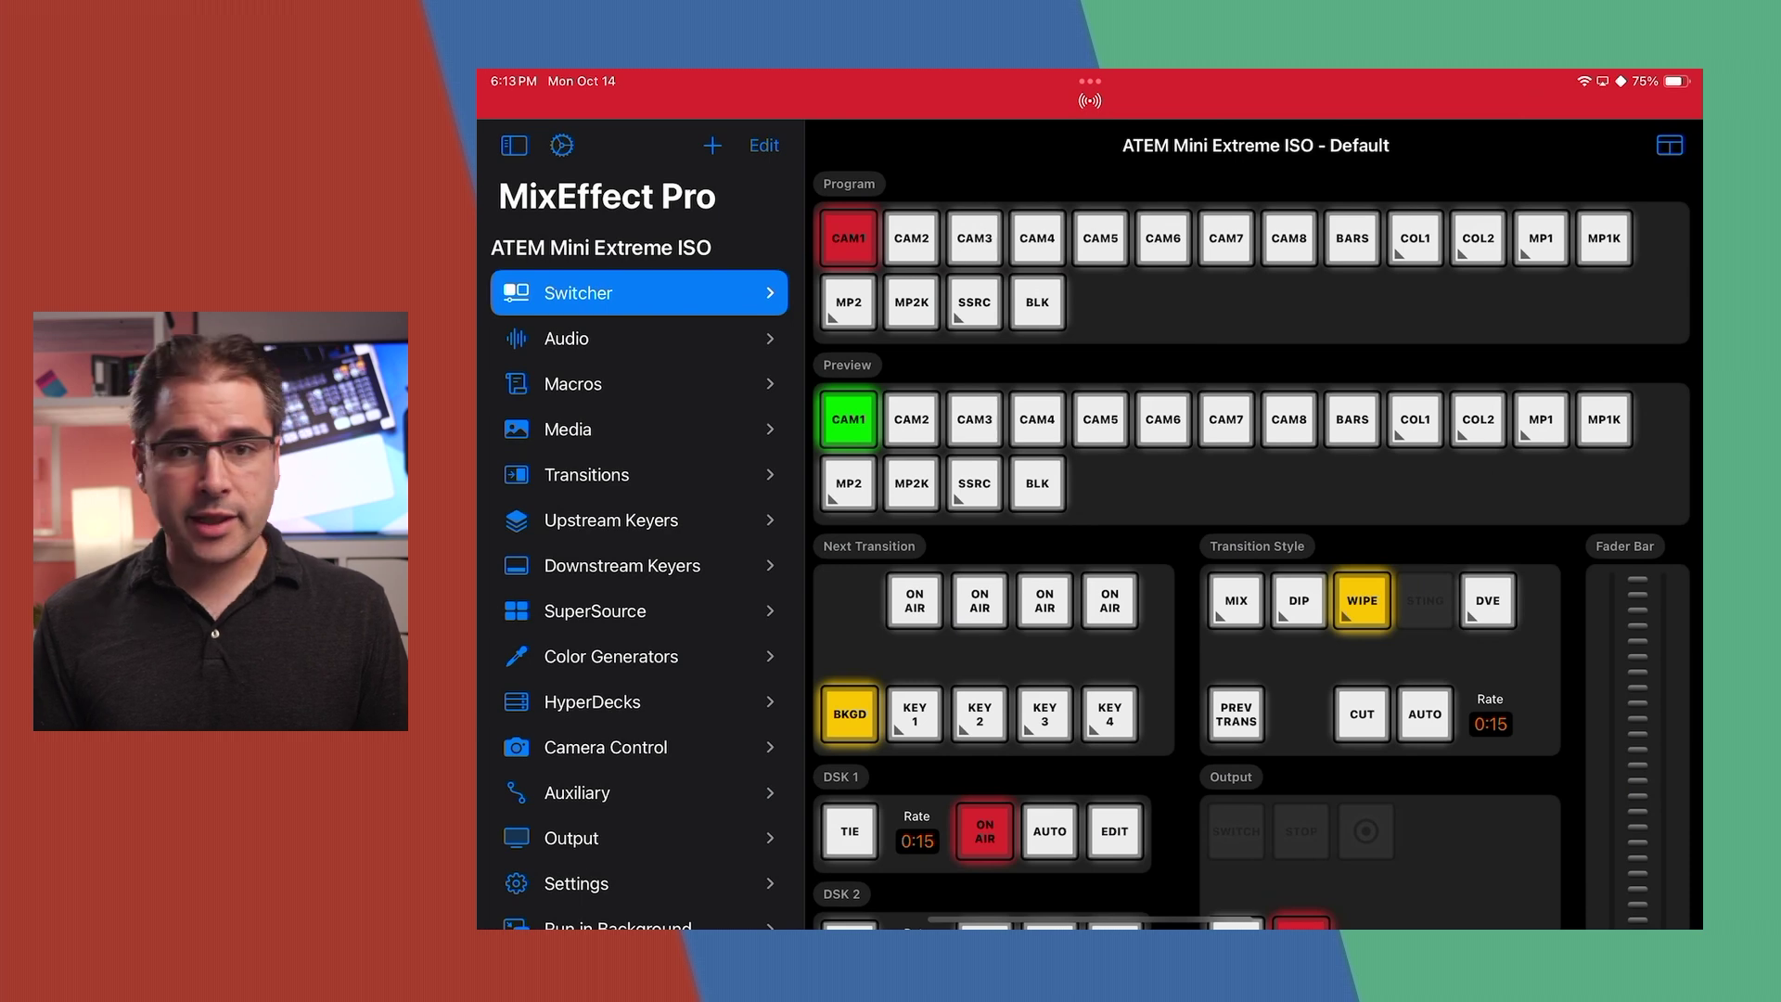
Step: Open the Audio page of the ATEM Mini Extreme ISO switcher in MixEffect Pro
{"action": "scroll", "coordinate": [640, 519], "scroll_direction": "down", "scroll_amount": 5}
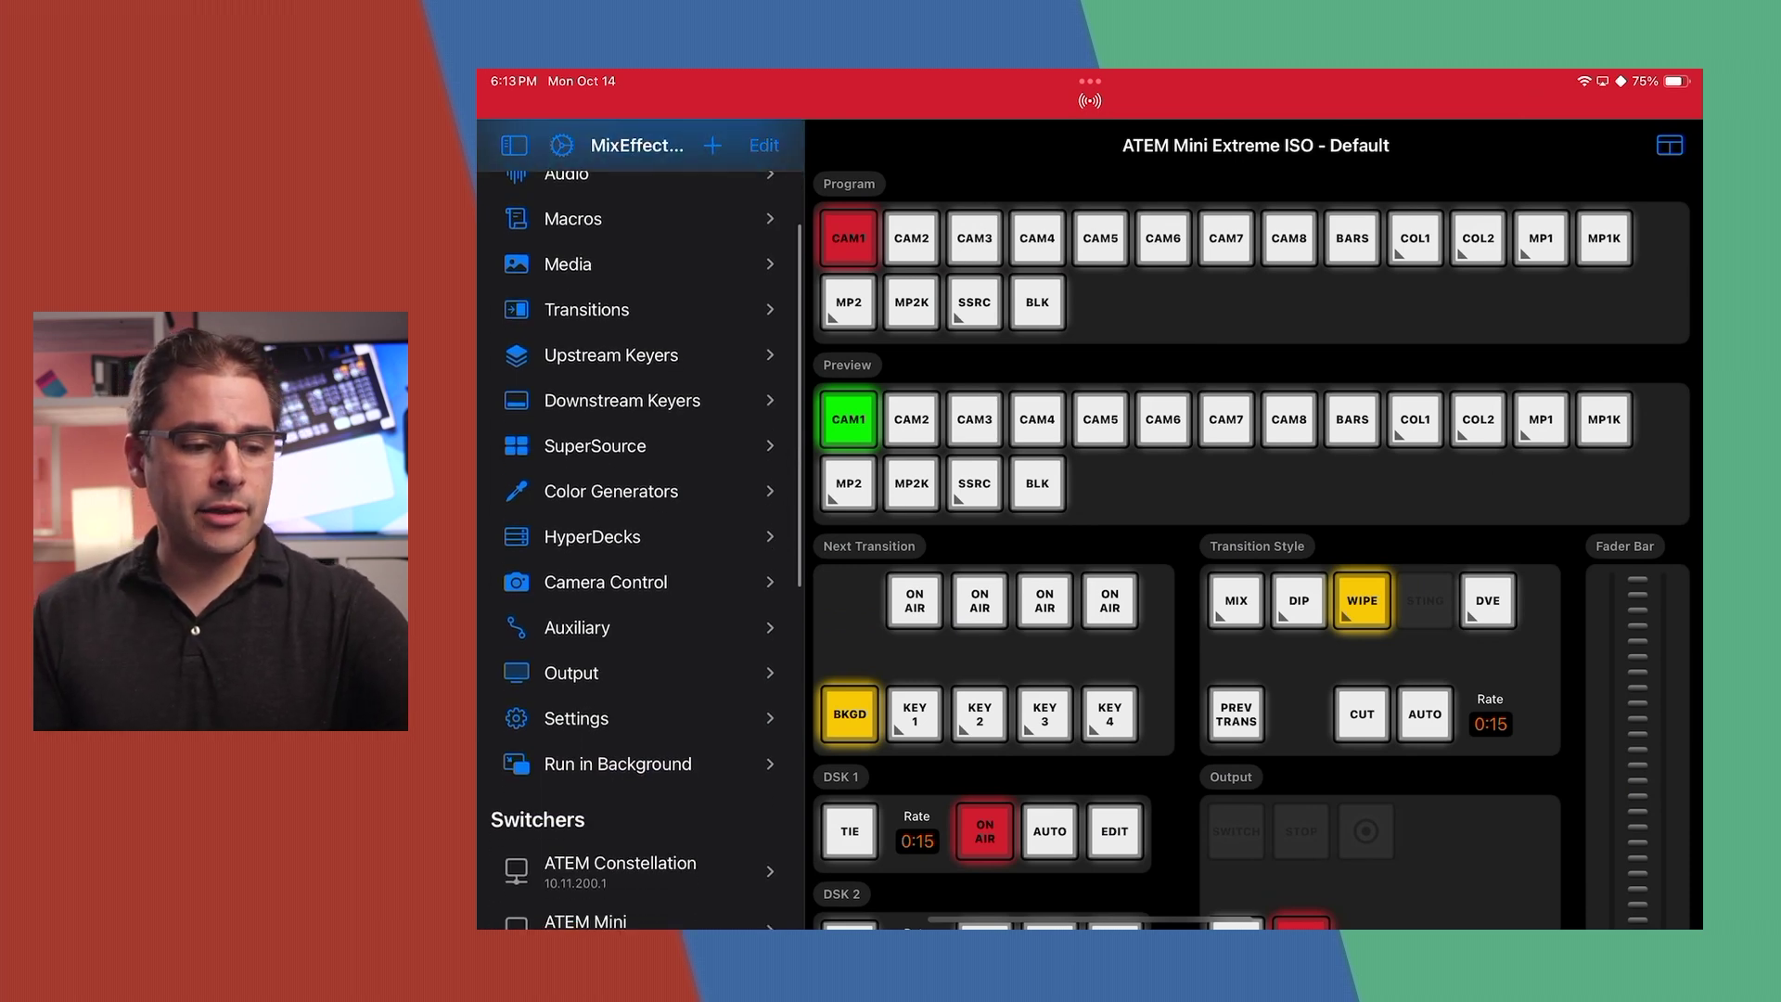
{"action": "scroll", "coordinate": [640, 519], "scroll_direction": "up", "scroll_amount": 5}
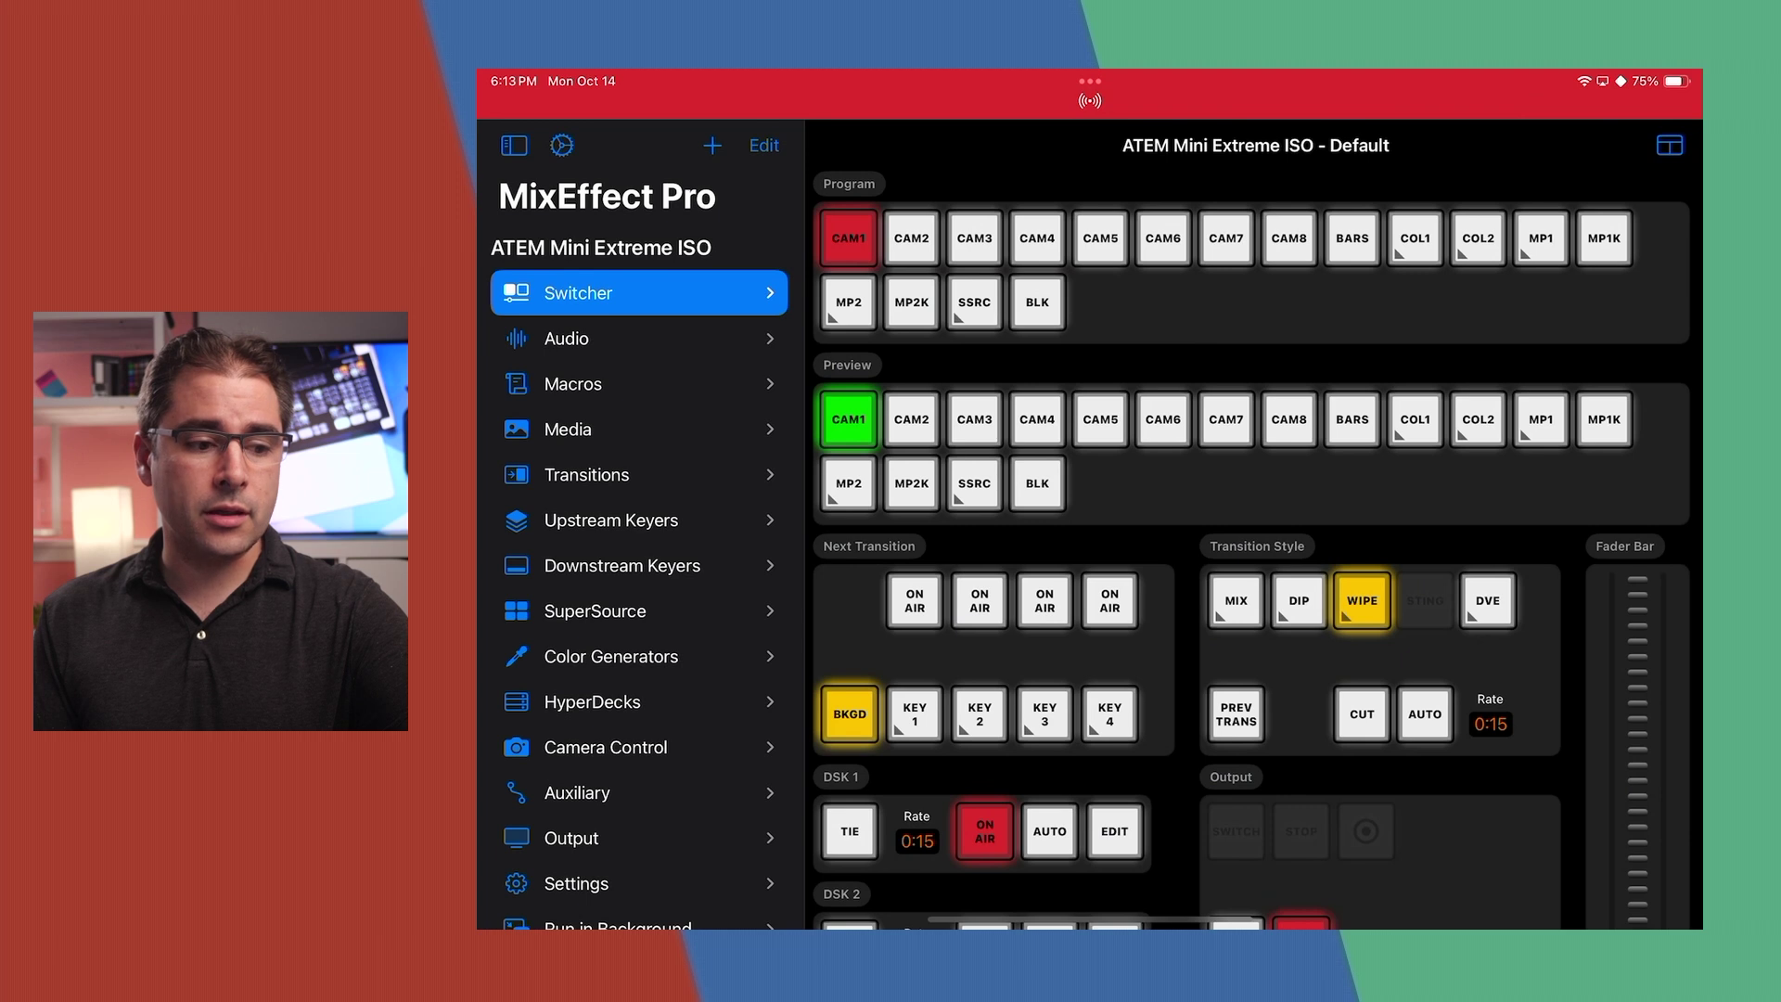
{"action": "left_click", "coordinate": [638, 337]}
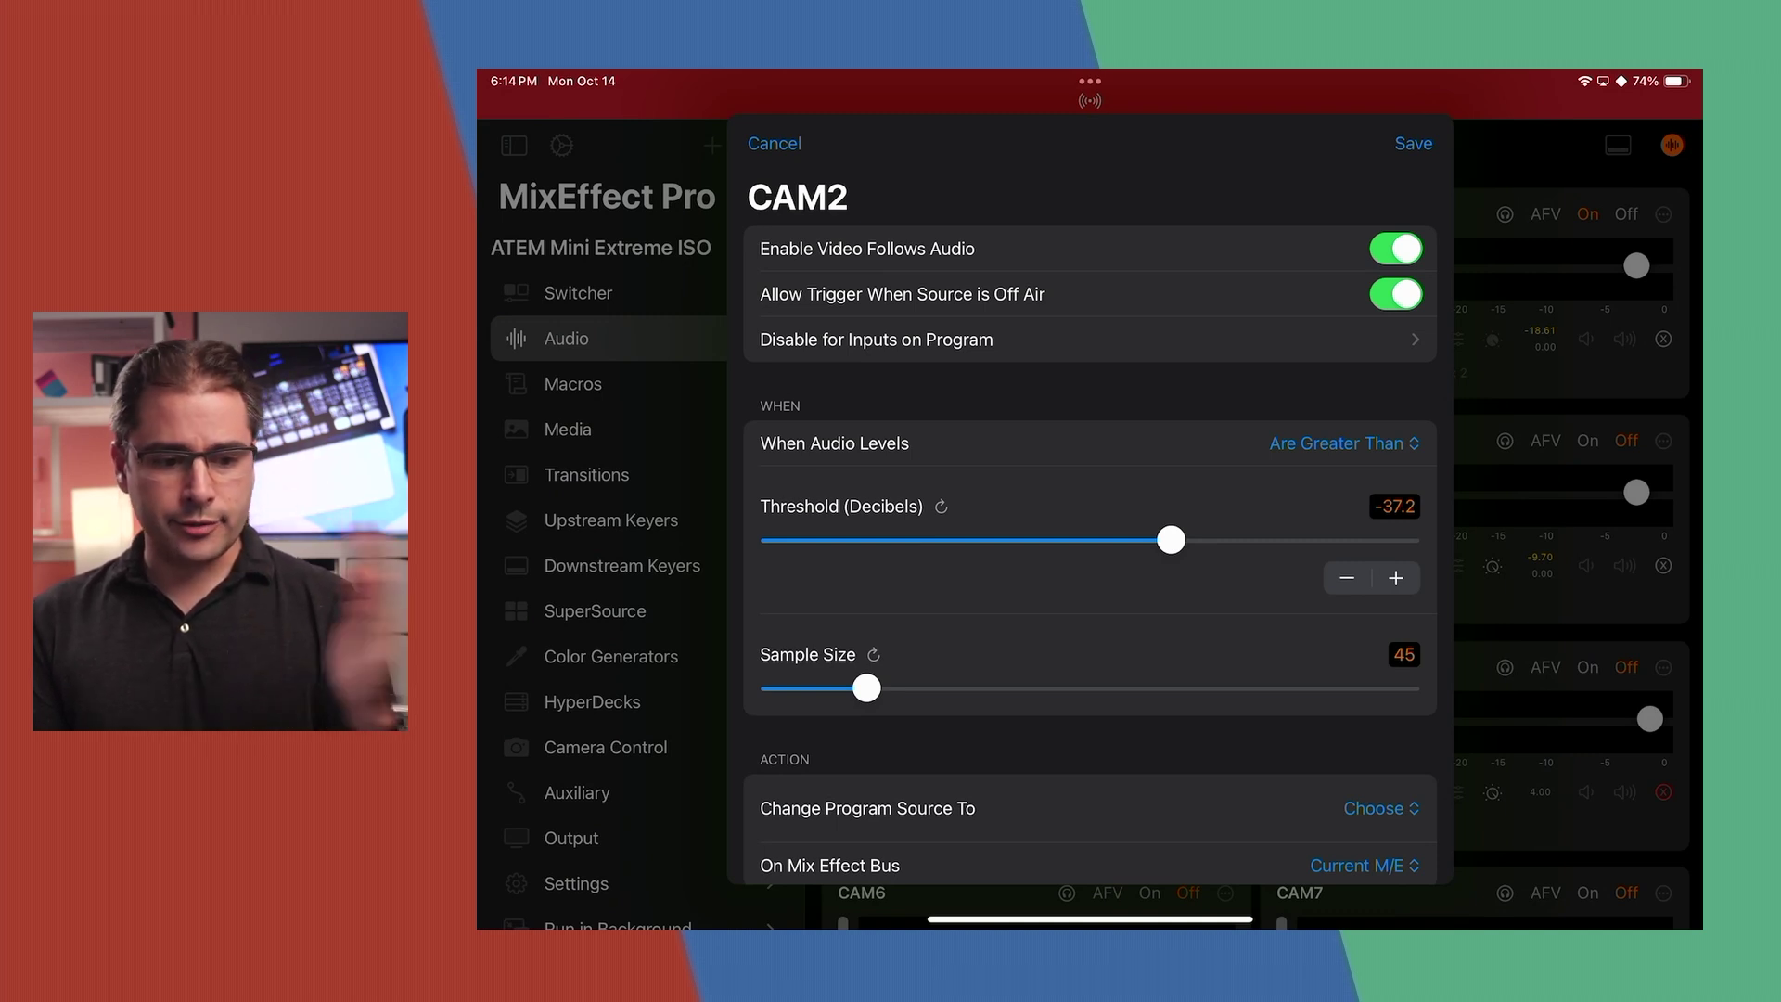
Step: Set CAM2's follow-audio program source to Camera 2 and save the rule
{"action": "scroll", "coordinate": [1090, 501], "scroll_direction": "down", "scroll_amount": 3}
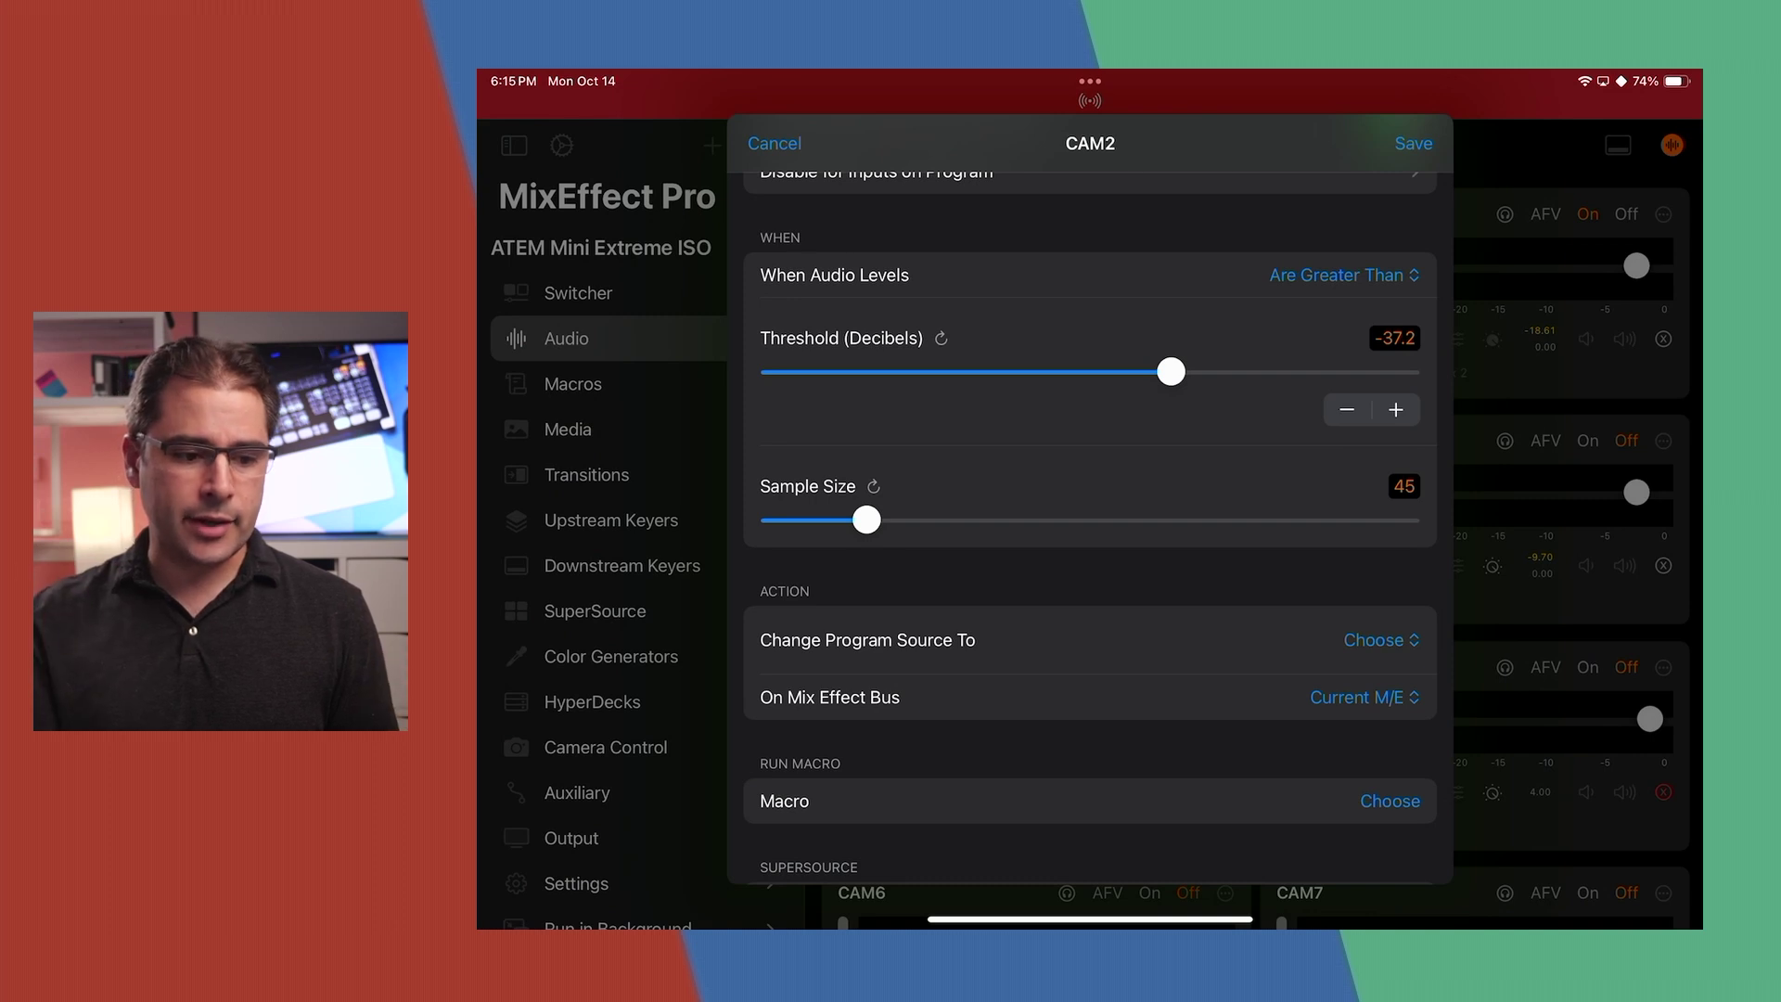
{"action": "scroll", "coordinate": [1089, 501], "scroll_direction": "down", "scroll_amount": 2}
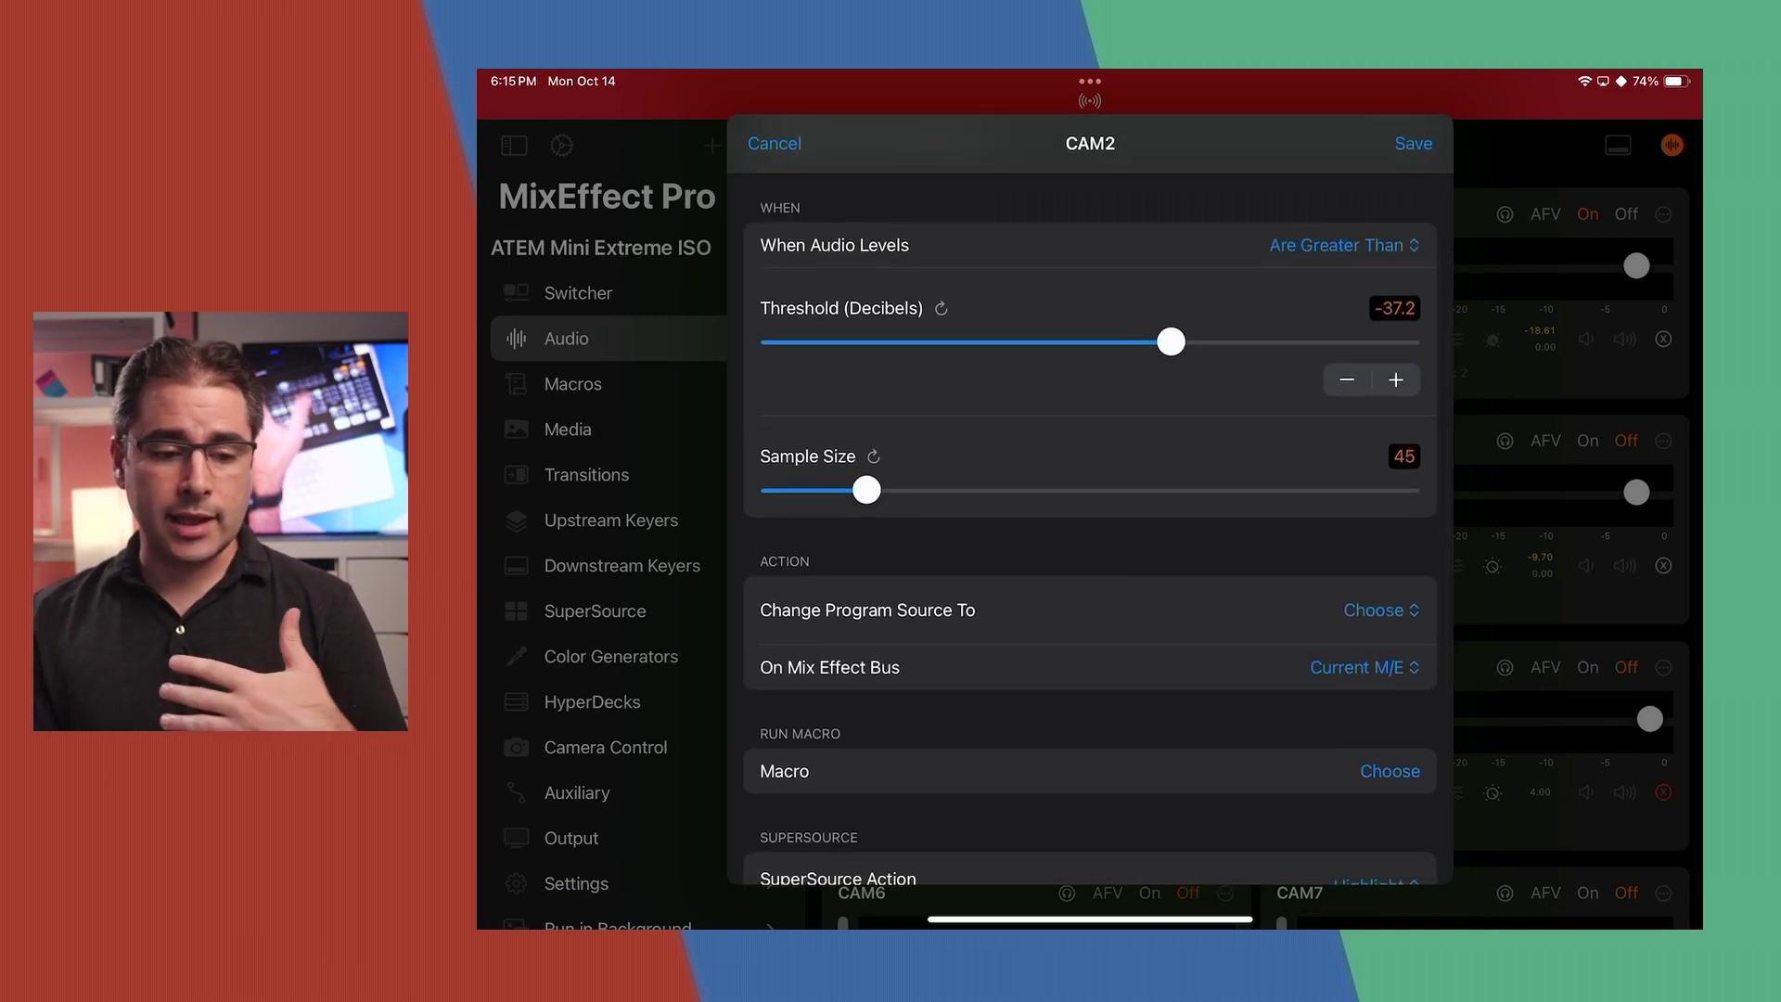
{"action": "scroll", "coordinate": [1089, 500], "scroll_direction": "up", "scroll_amount": 3}
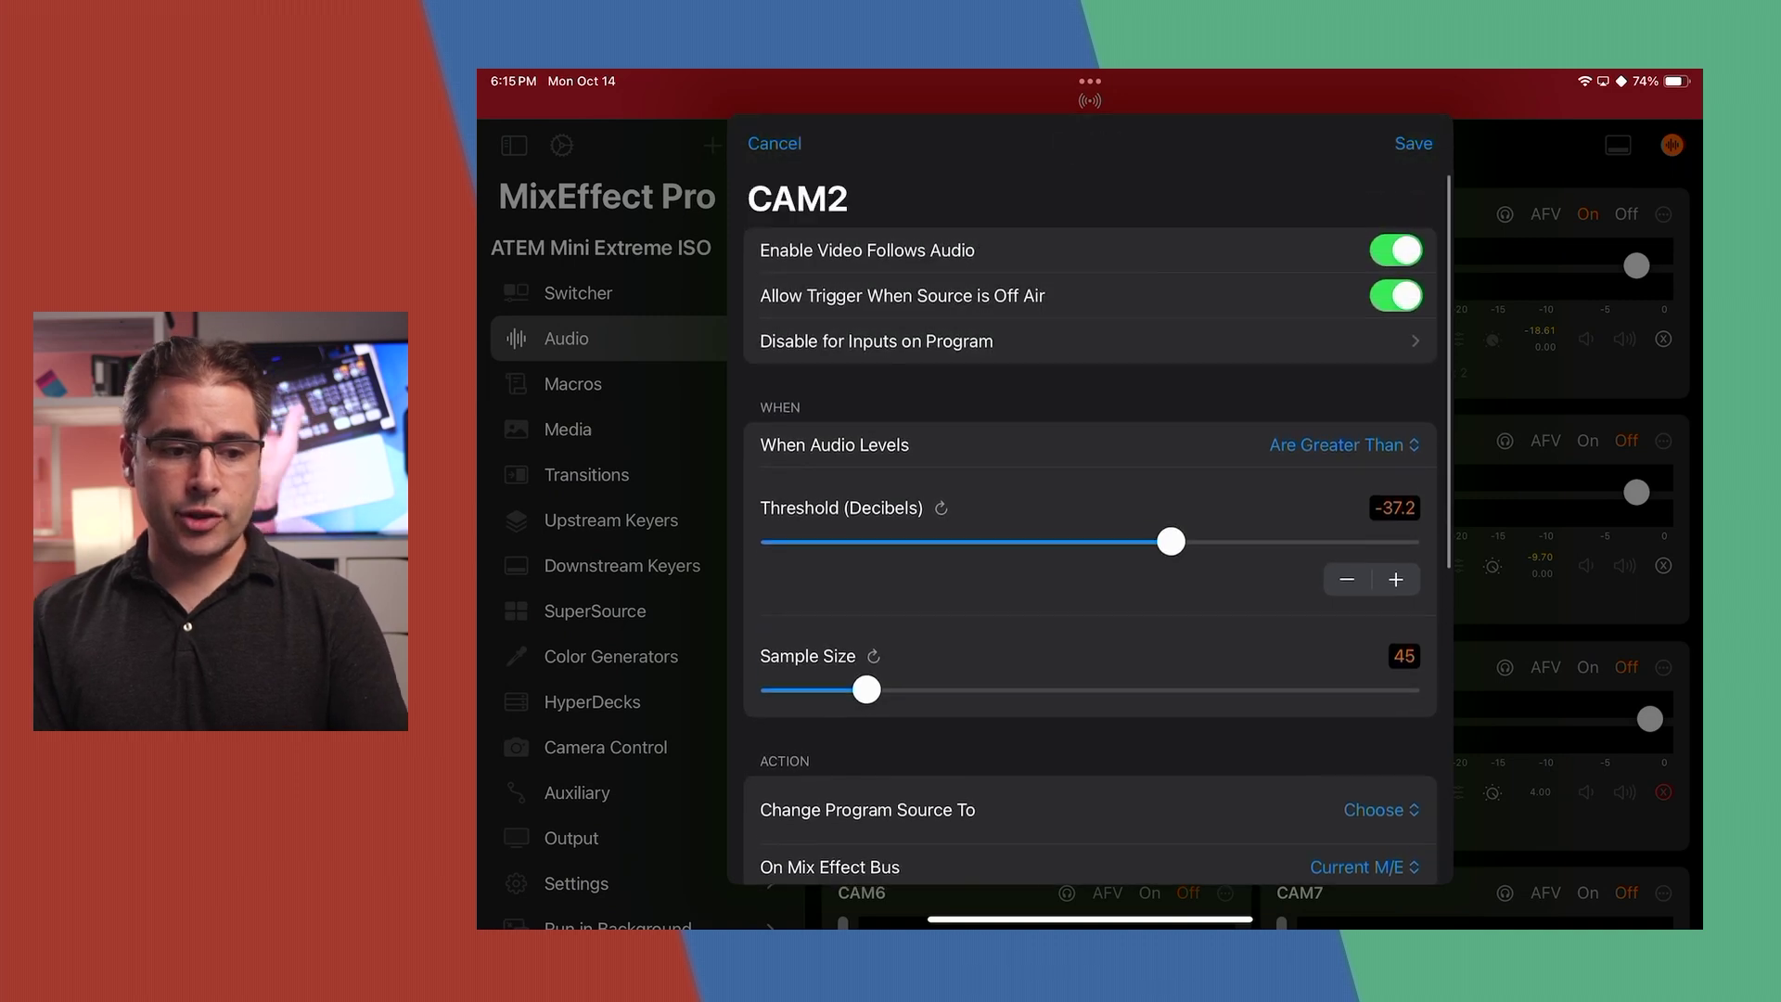
{"action": "scroll", "coordinate": [1089, 501], "scroll_direction": "down", "scroll_amount": 5}
{"action": "left_click", "coordinate": [1374, 542]}
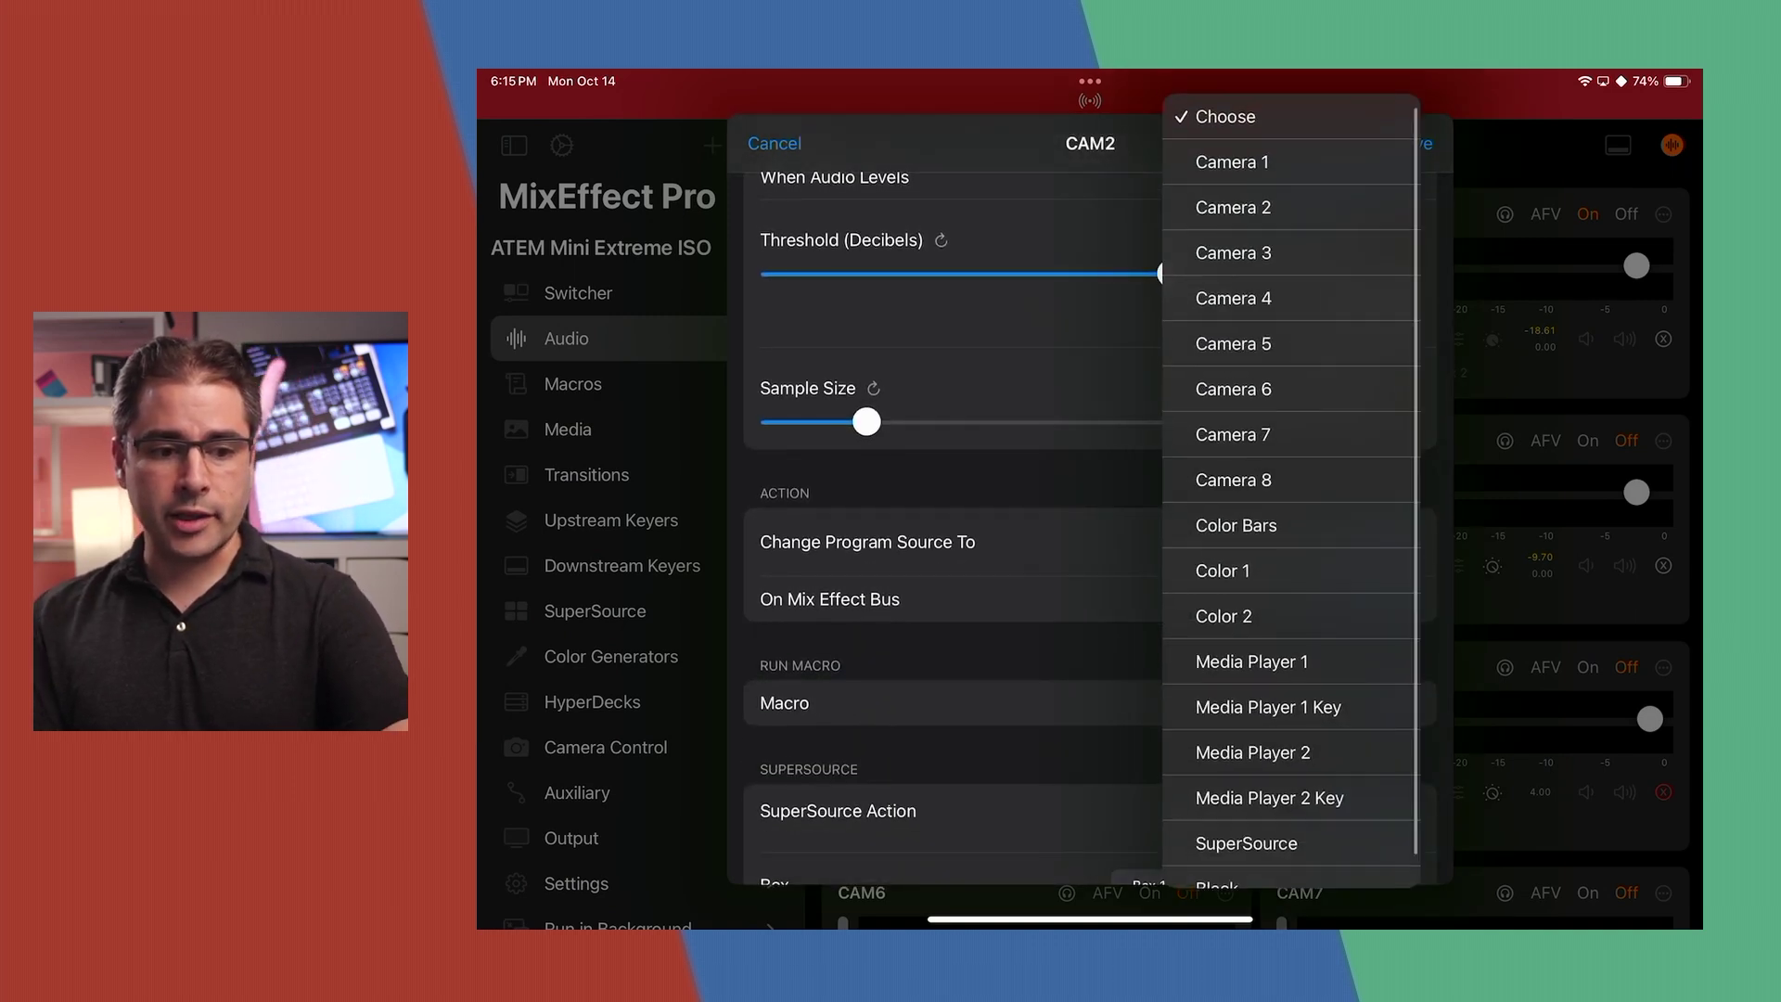
{"action": "left_click", "coordinate": [1240, 203]}
{"action": "scroll", "coordinate": [1090, 500], "scroll_direction": "up", "scroll_amount": 3}
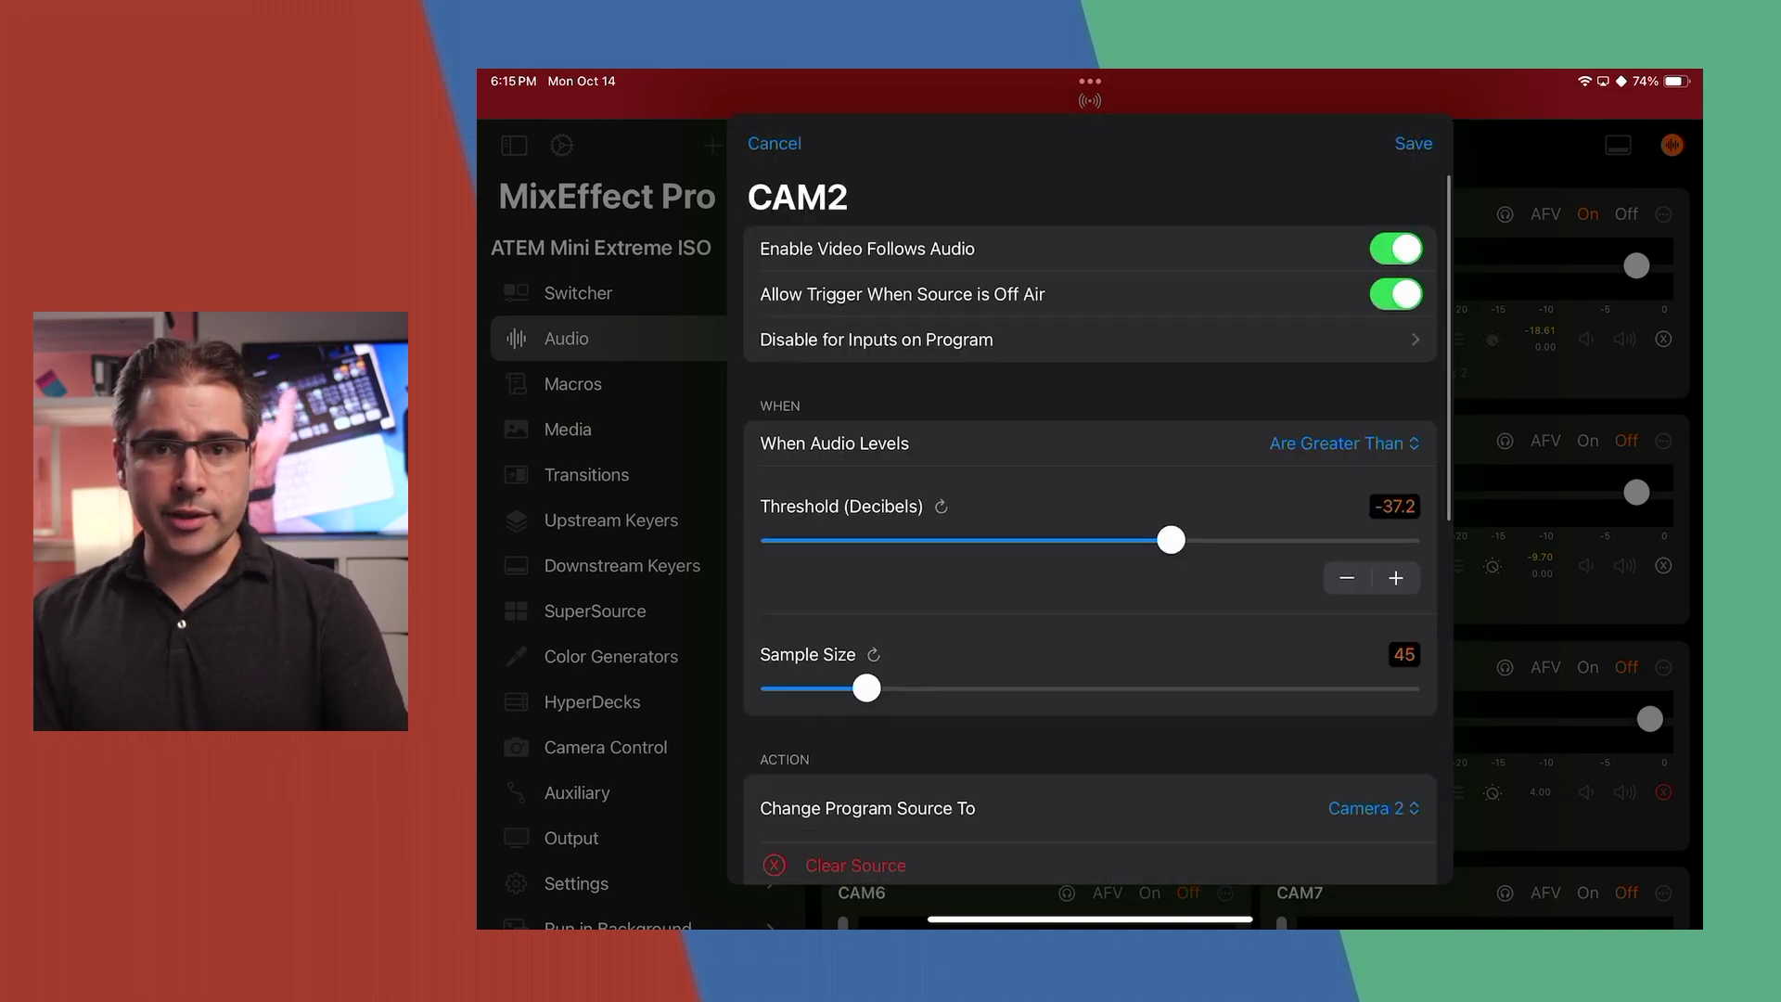
{"action": "left_click", "coordinate": [1412, 143]}
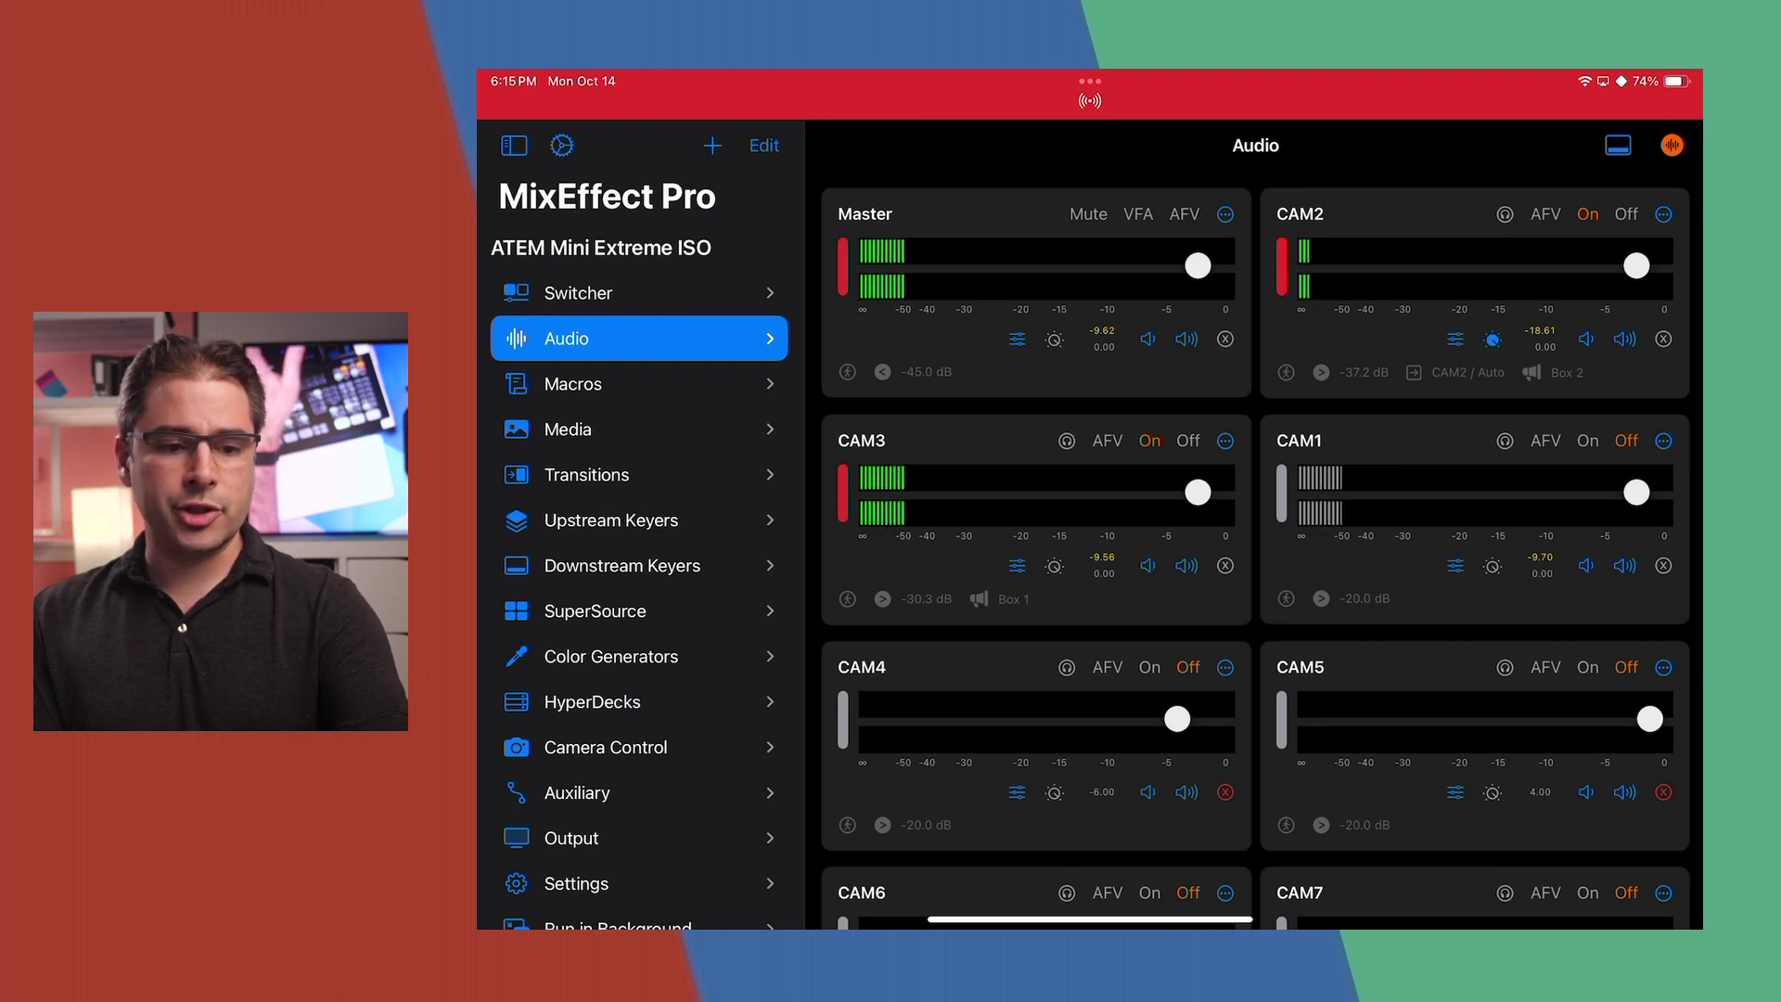
Step: Dismiss CAM2's sheet, then set CAM3's follow-audio program source to Camera 3 and save it
{"action": "left_click", "coordinate": [1663, 214]}
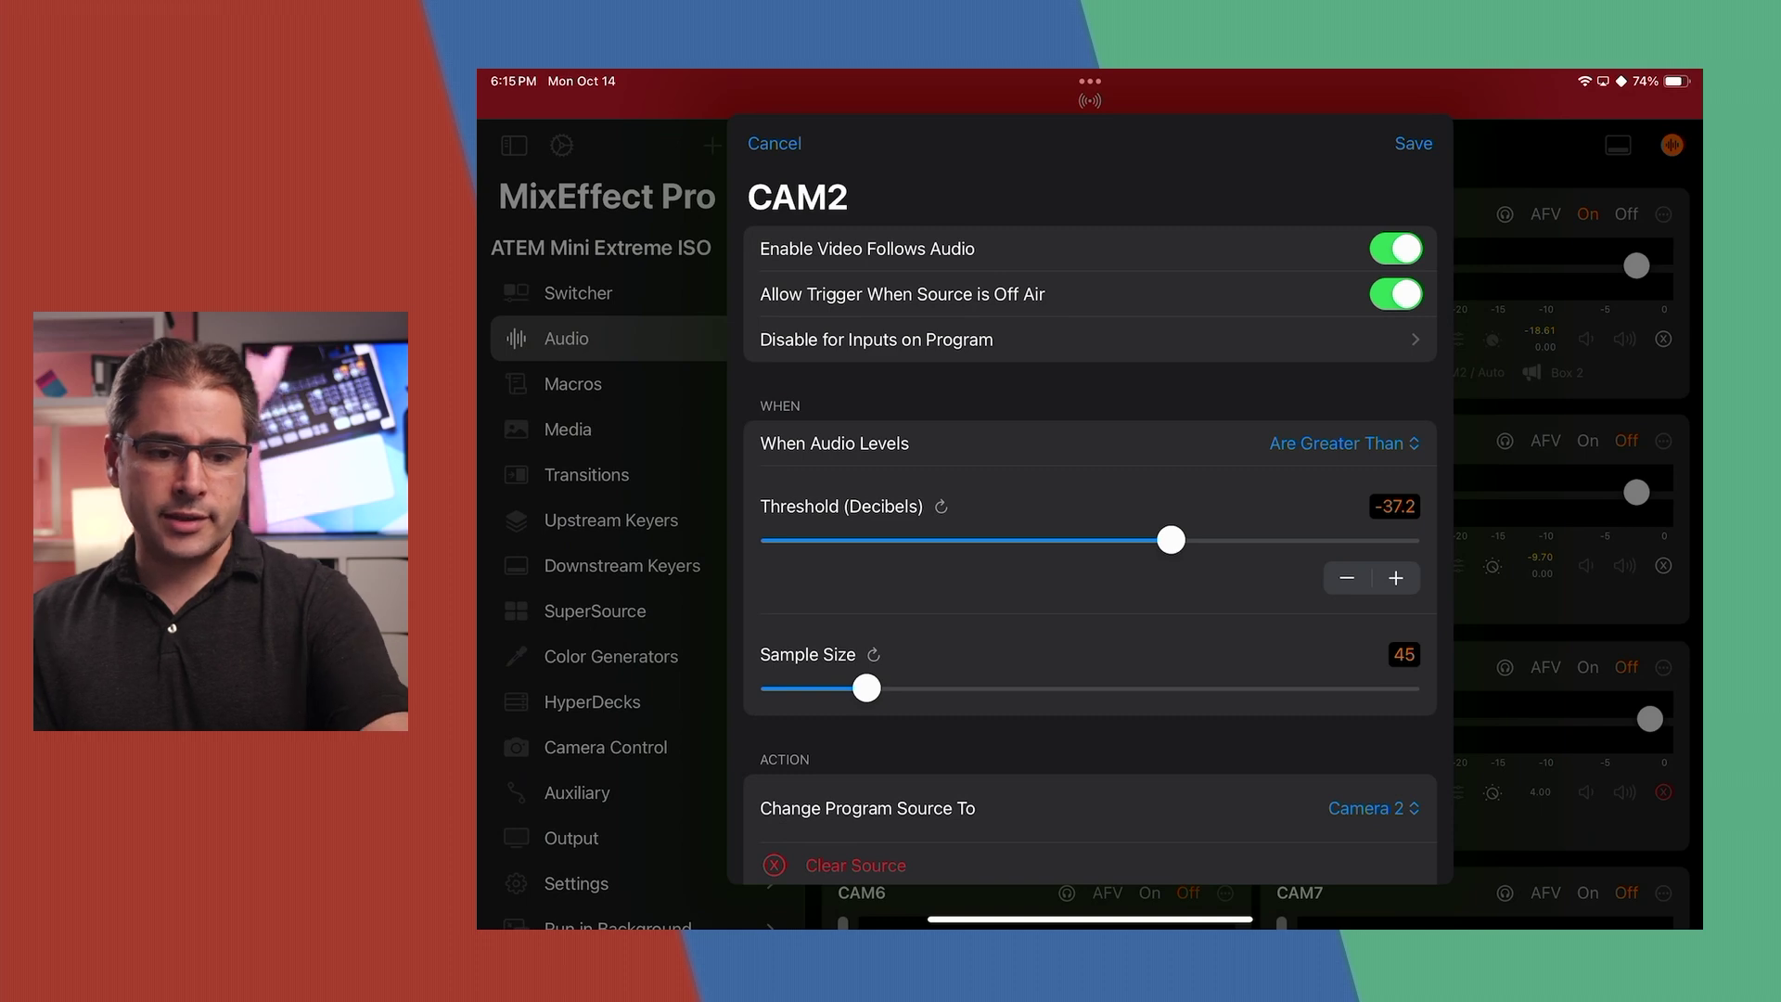
{"action": "left_click", "coordinate": [773, 143]}
{"action": "left_click", "coordinate": [1224, 441]}
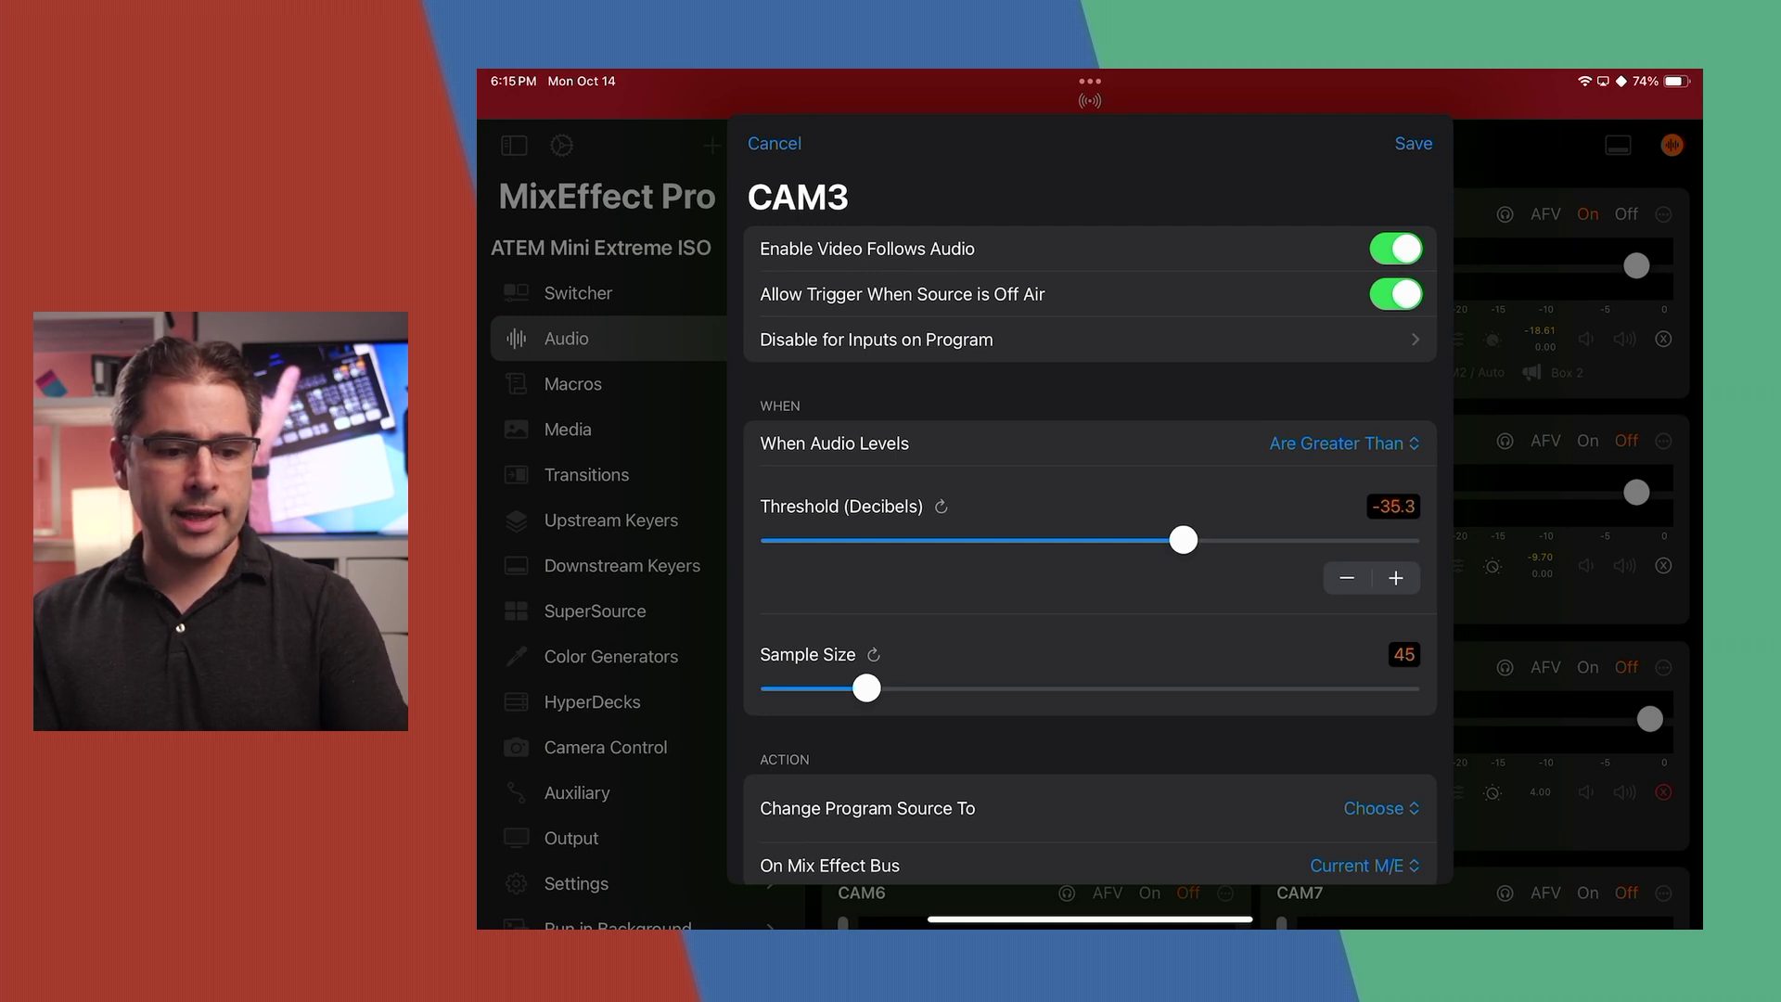
{"action": "scroll", "coordinate": [1089, 557], "scroll_direction": "down", "scroll_amount": 3}
{"action": "left_click", "coordinate": [1374, 575]}
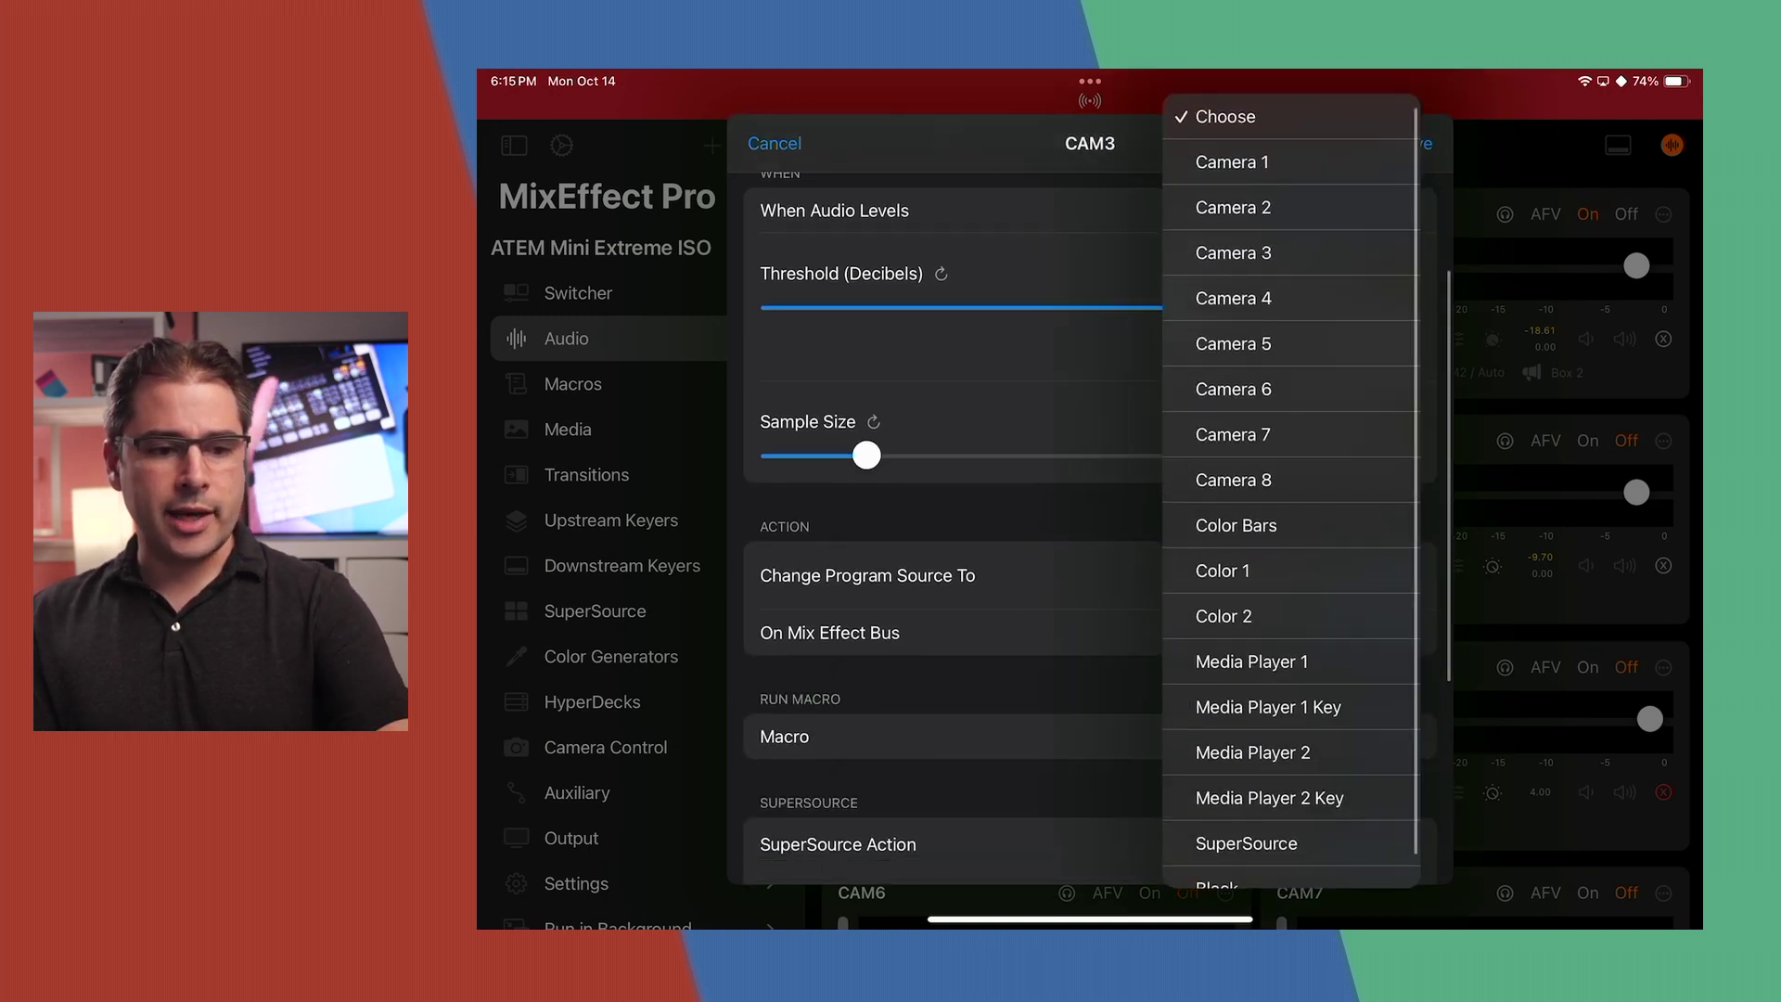
{"action": "left_click", "coordinate": [1233, 252]}
{"action": "left_click", "coordinate": [1415, 143]}
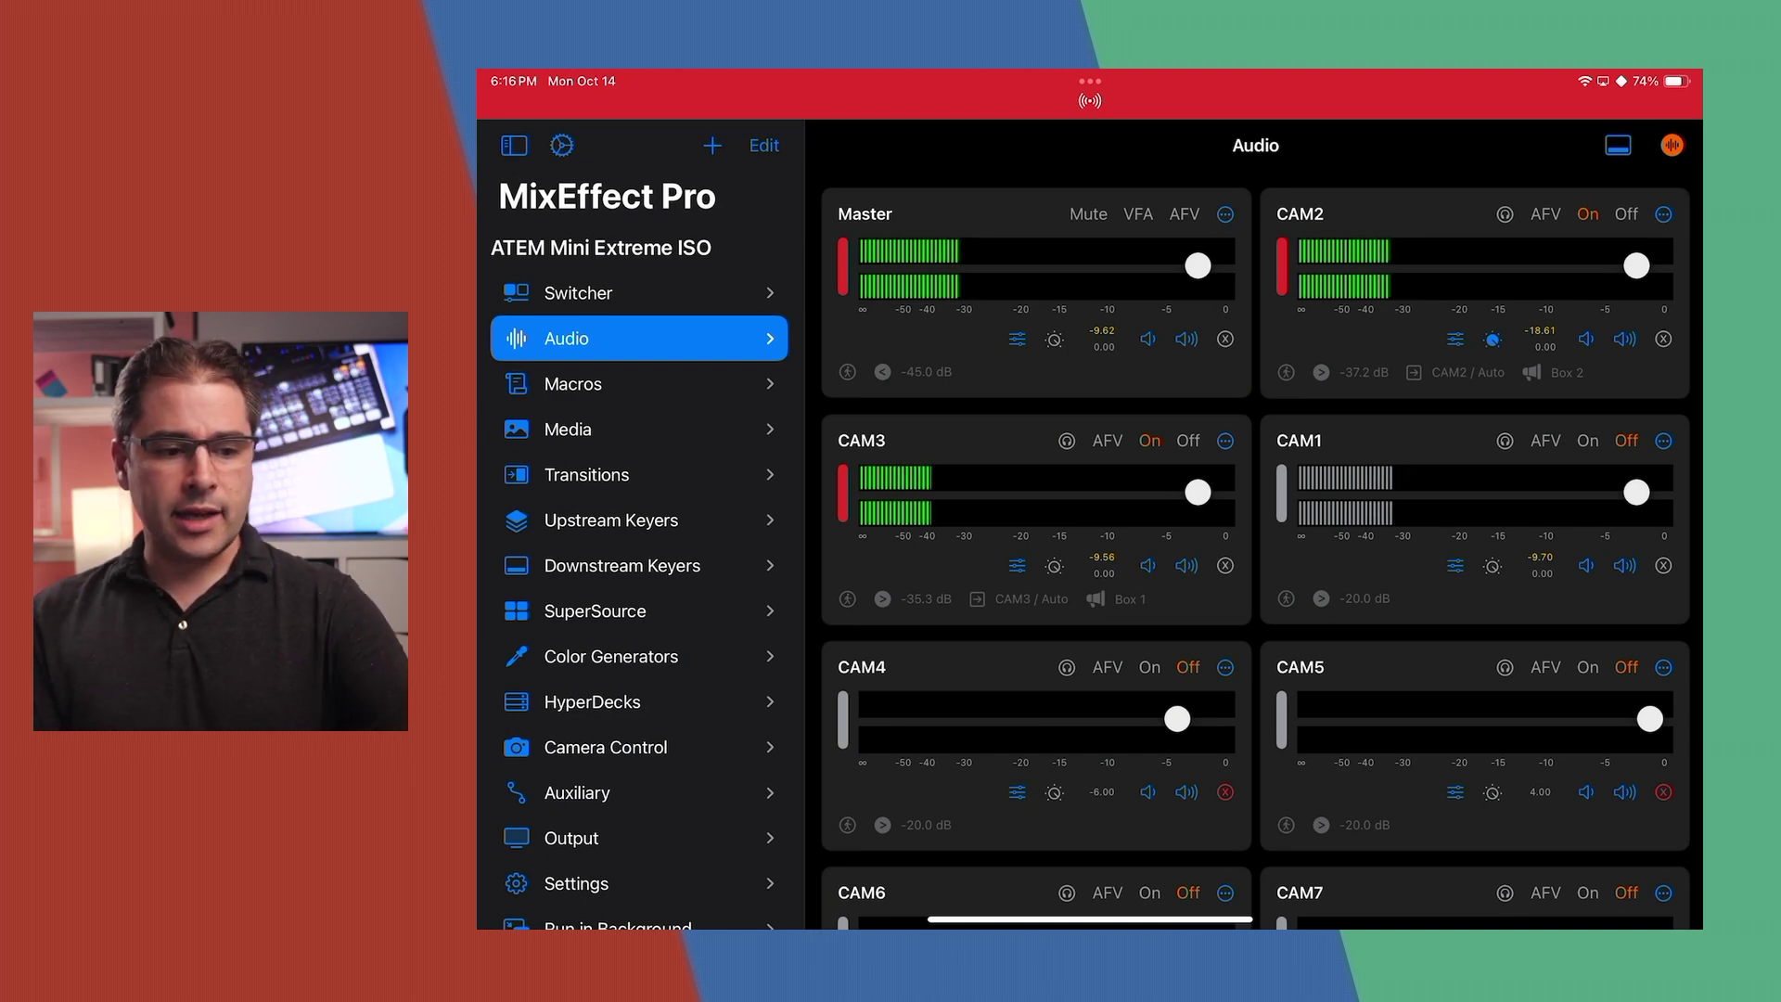
{"action": "left_click", "coordinate": [1225, 214]}
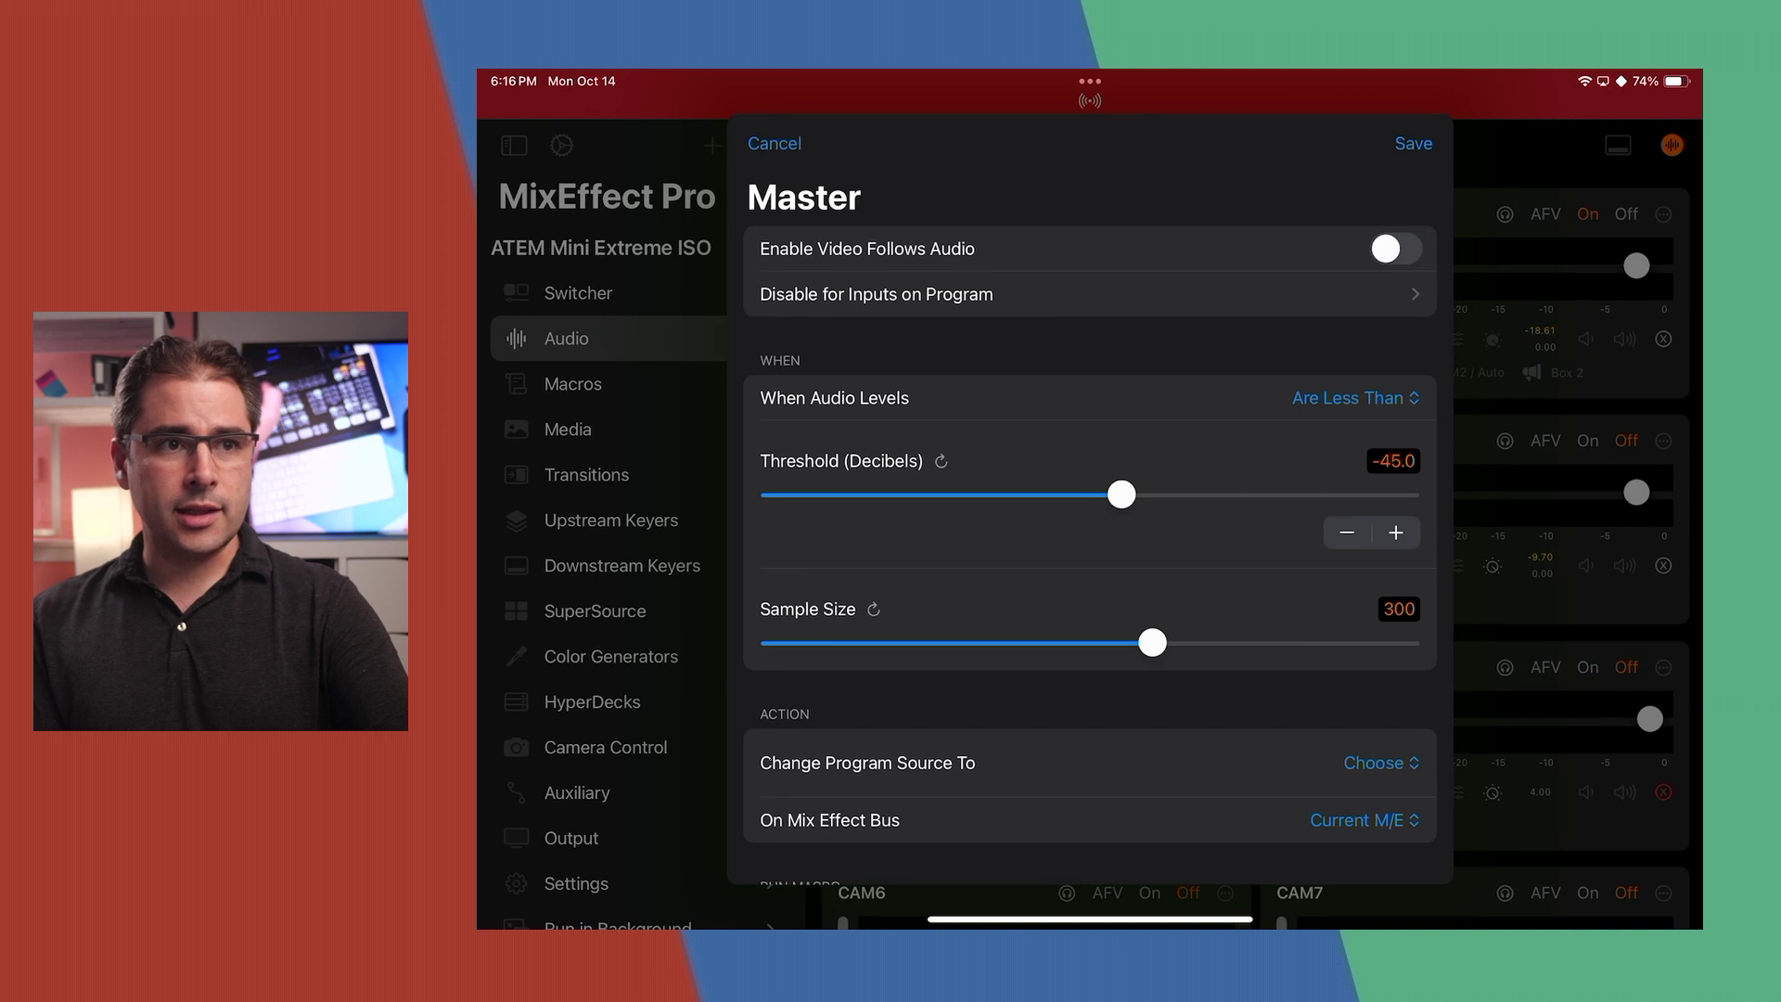
Step: Keep Master's Are Less Than comparison, set its program source to Camera 1, and save the rule
{"action": "left_click", "coordinate": [1352, 398]}
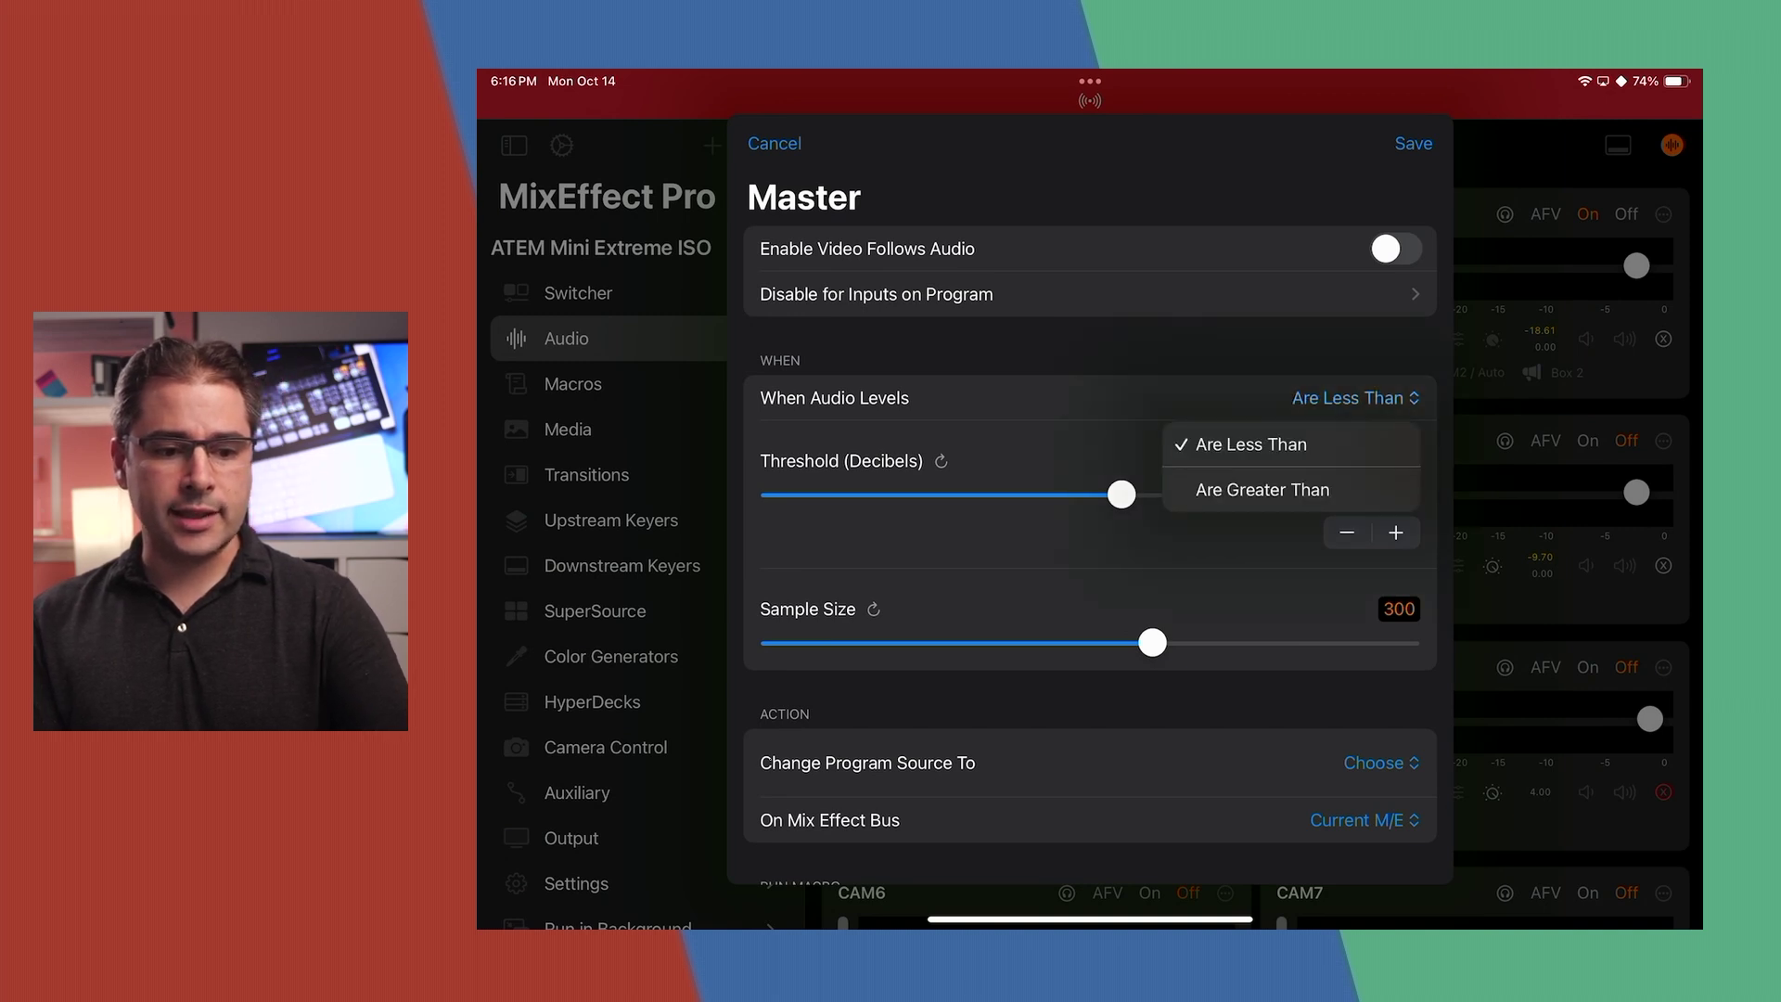
{"action": "key", "text": "Escape"}
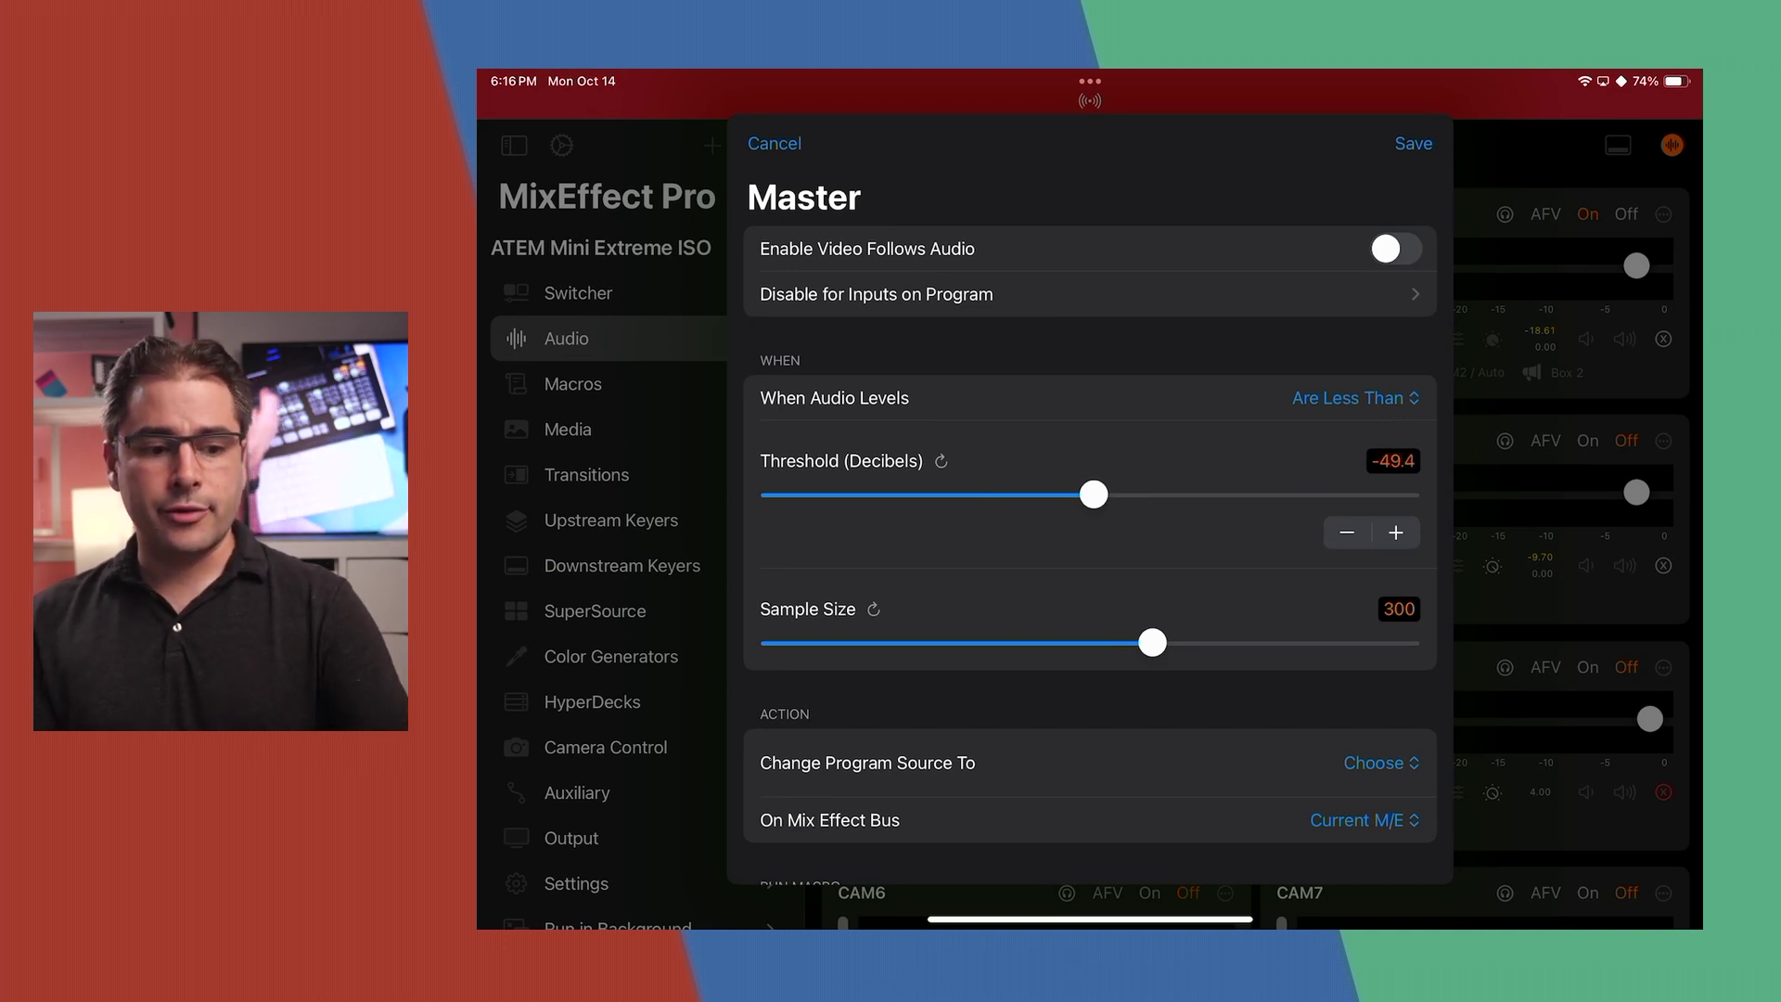
{"action": "scroll", "coordinate": [1090, 510], "scroll_direction": "down", "scroll_amount": 3}
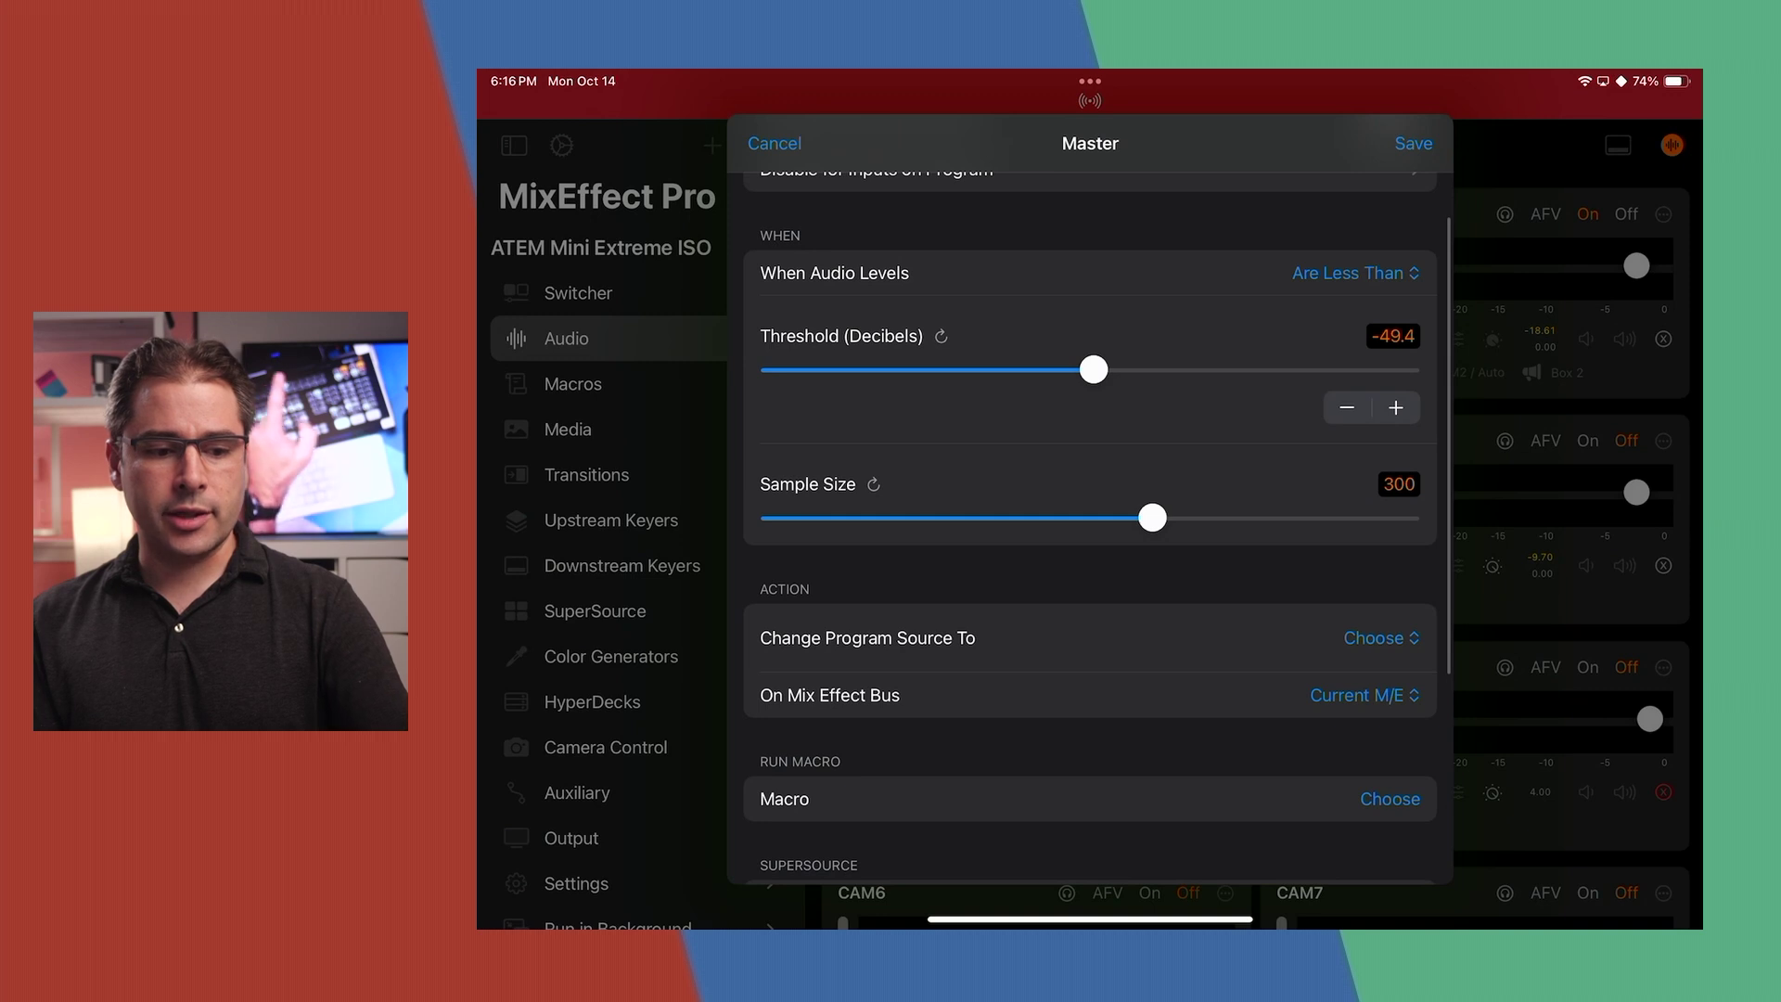
{"action": "left_click", "coordinate": [1375, 637]}
{"action": "left_click", "coordinate": [1242, 159]}
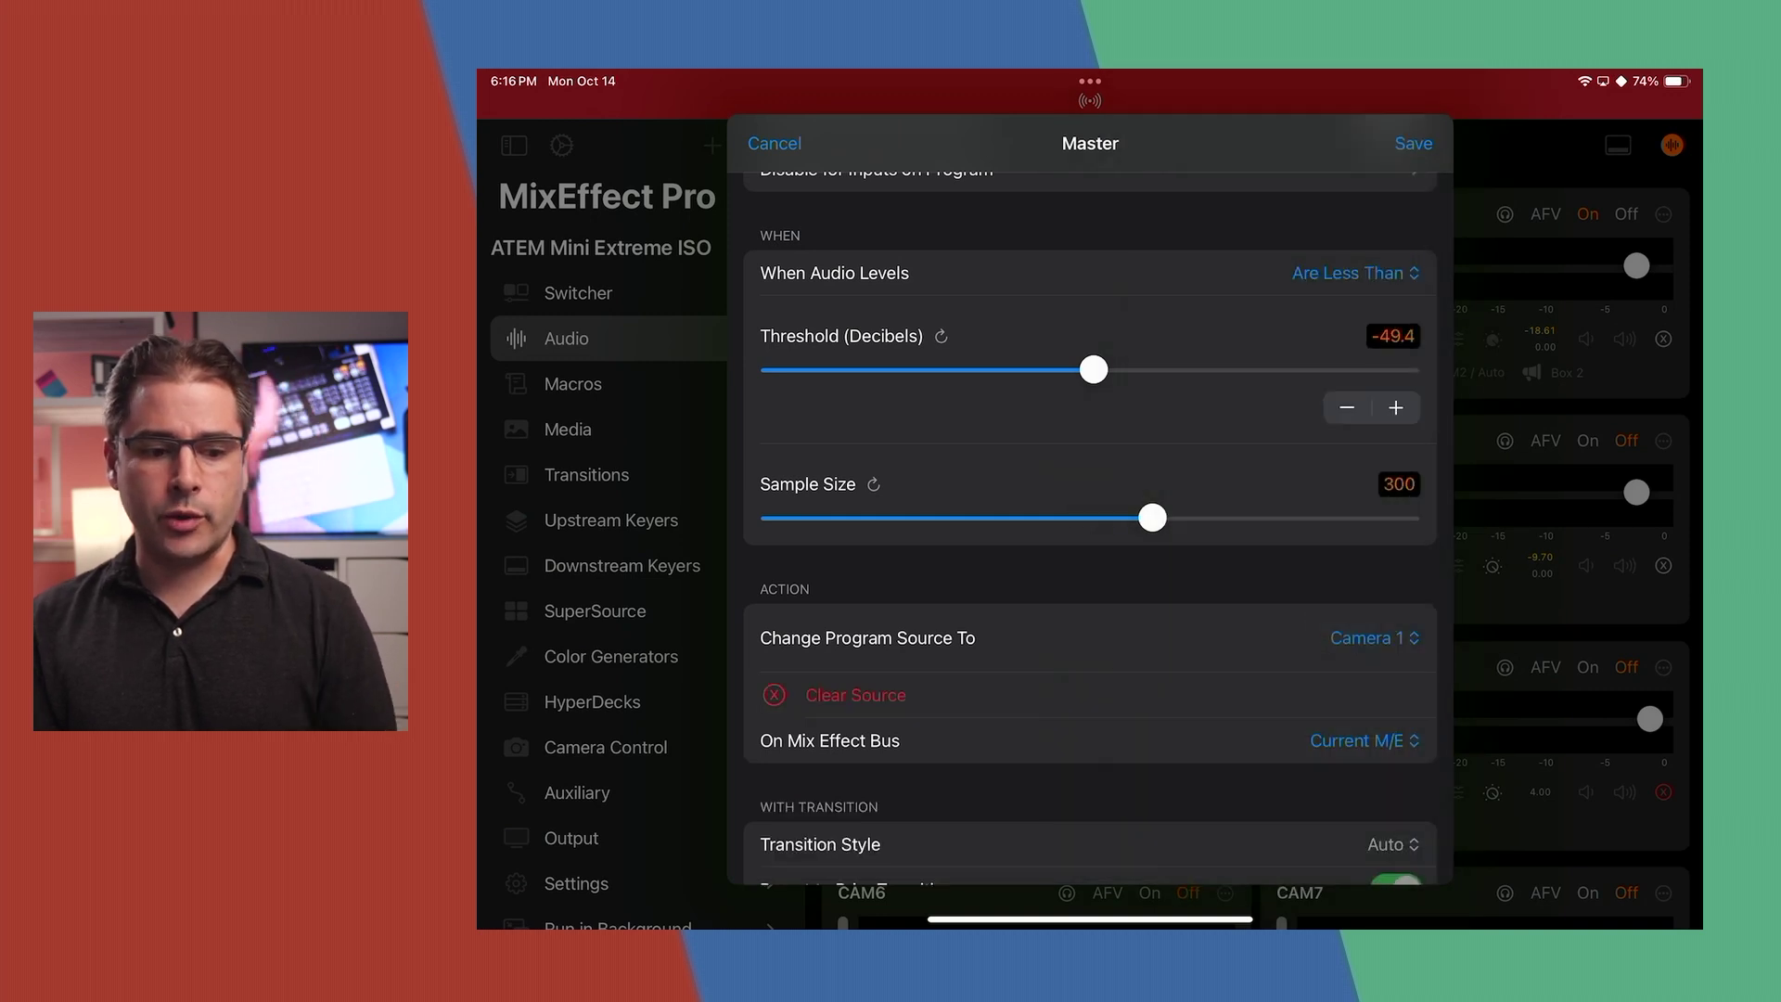
{"action": "scroll", "coordinate": [1089, 510], "scroll_direction": "down", "scroll_amount": 2}
{"action": "scroll", "coordinate": [1089, 510], "scroll_direction": "up", "scroll_amount": 4}
{"action": "left_click", "coordinate": [1412, 143]}
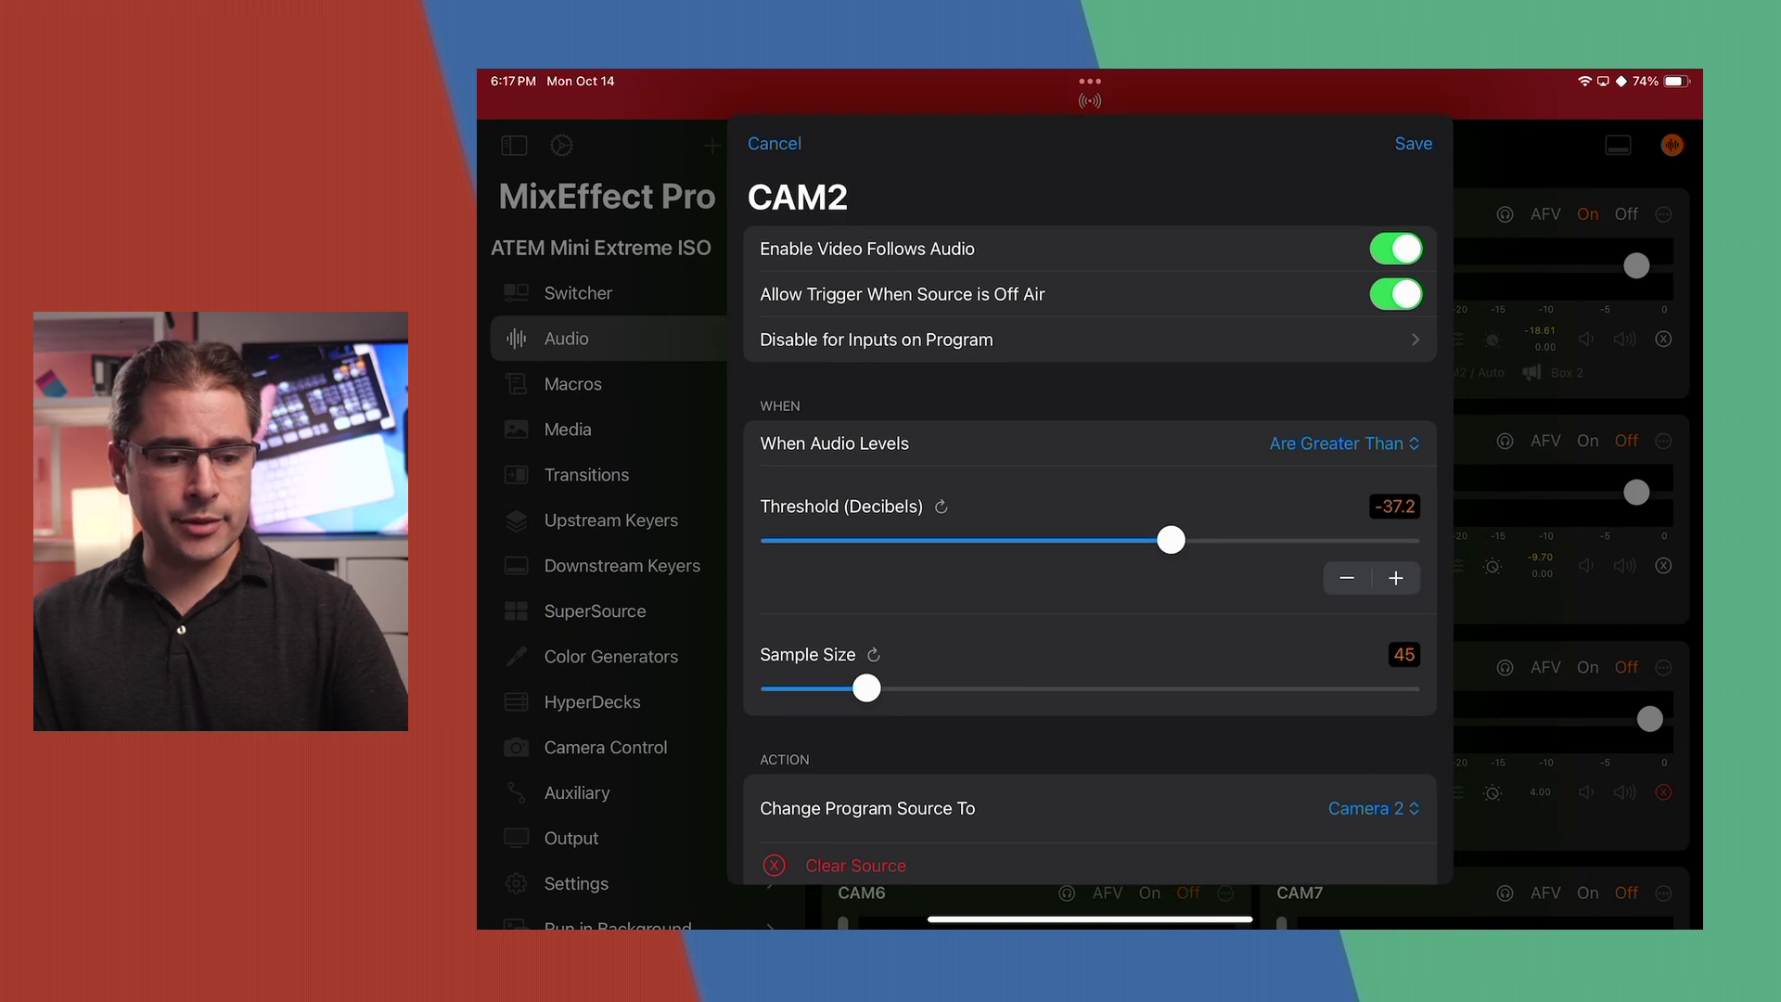
Step: Switch CAM2's transition style from Auto to Cut and save
{"action": "scroll", "coordinate": [1090, 519], "scroll_direction": "down", "scroll_amount": 4}
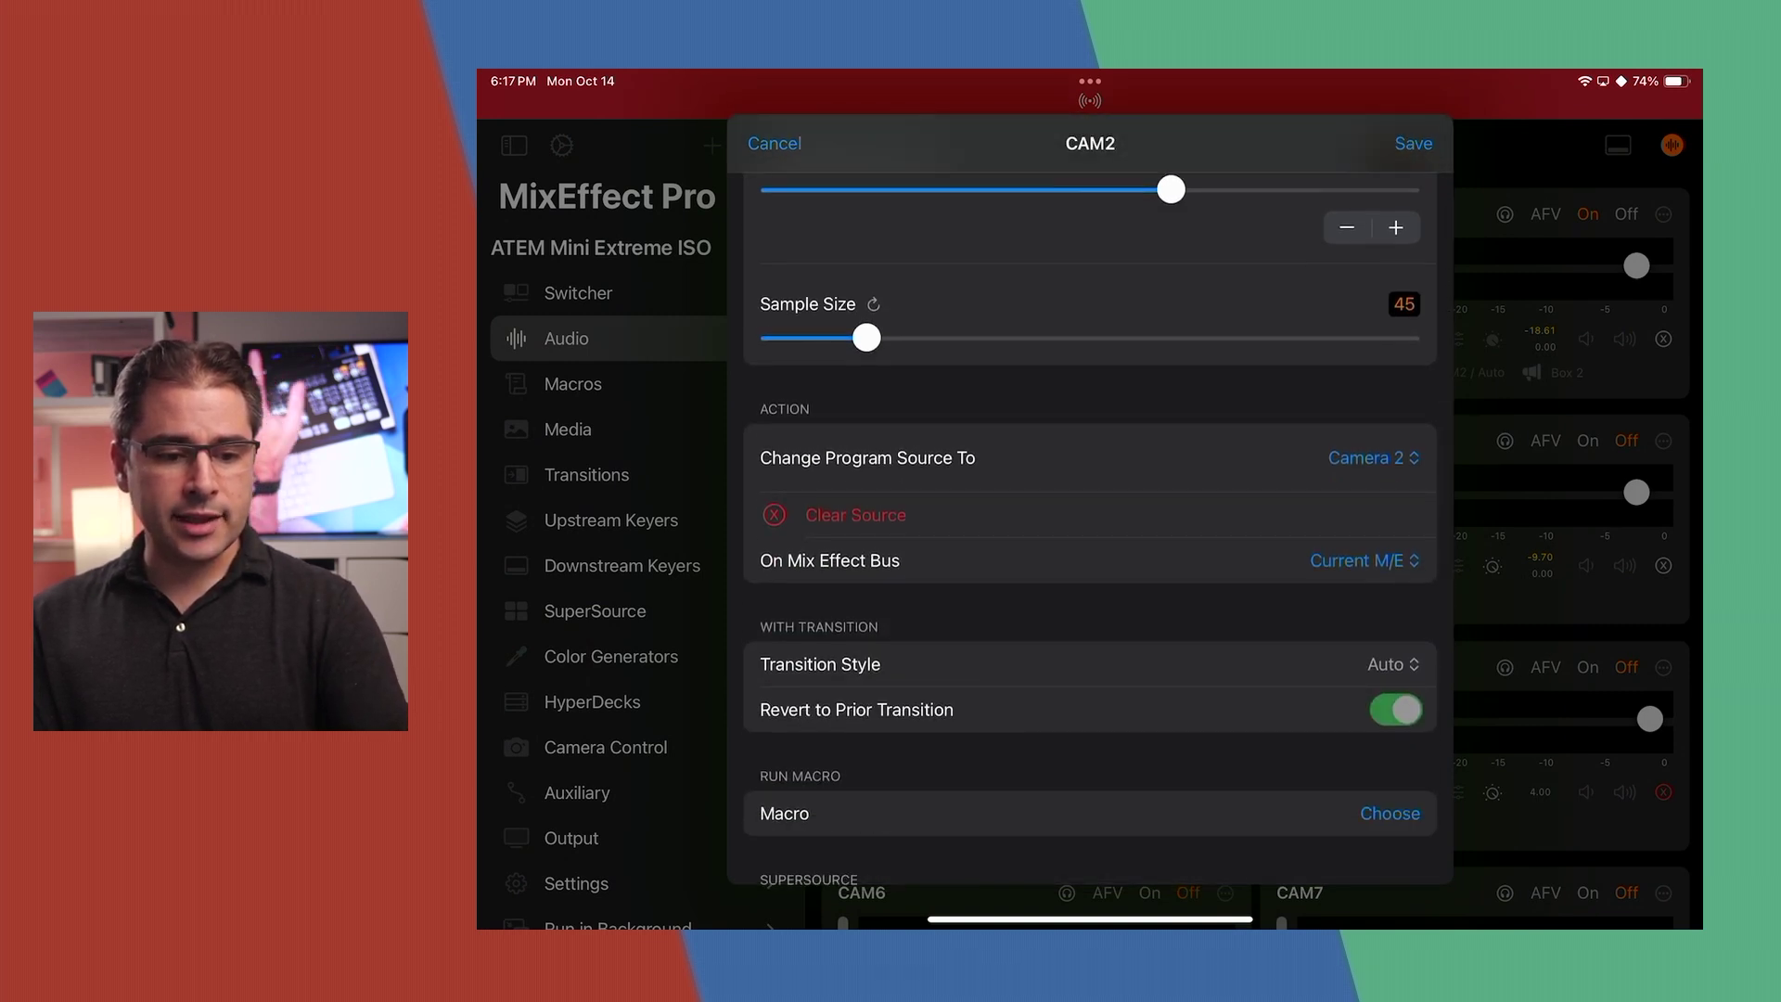
{"action": "left_click", "coordinate": [1392, 664]}
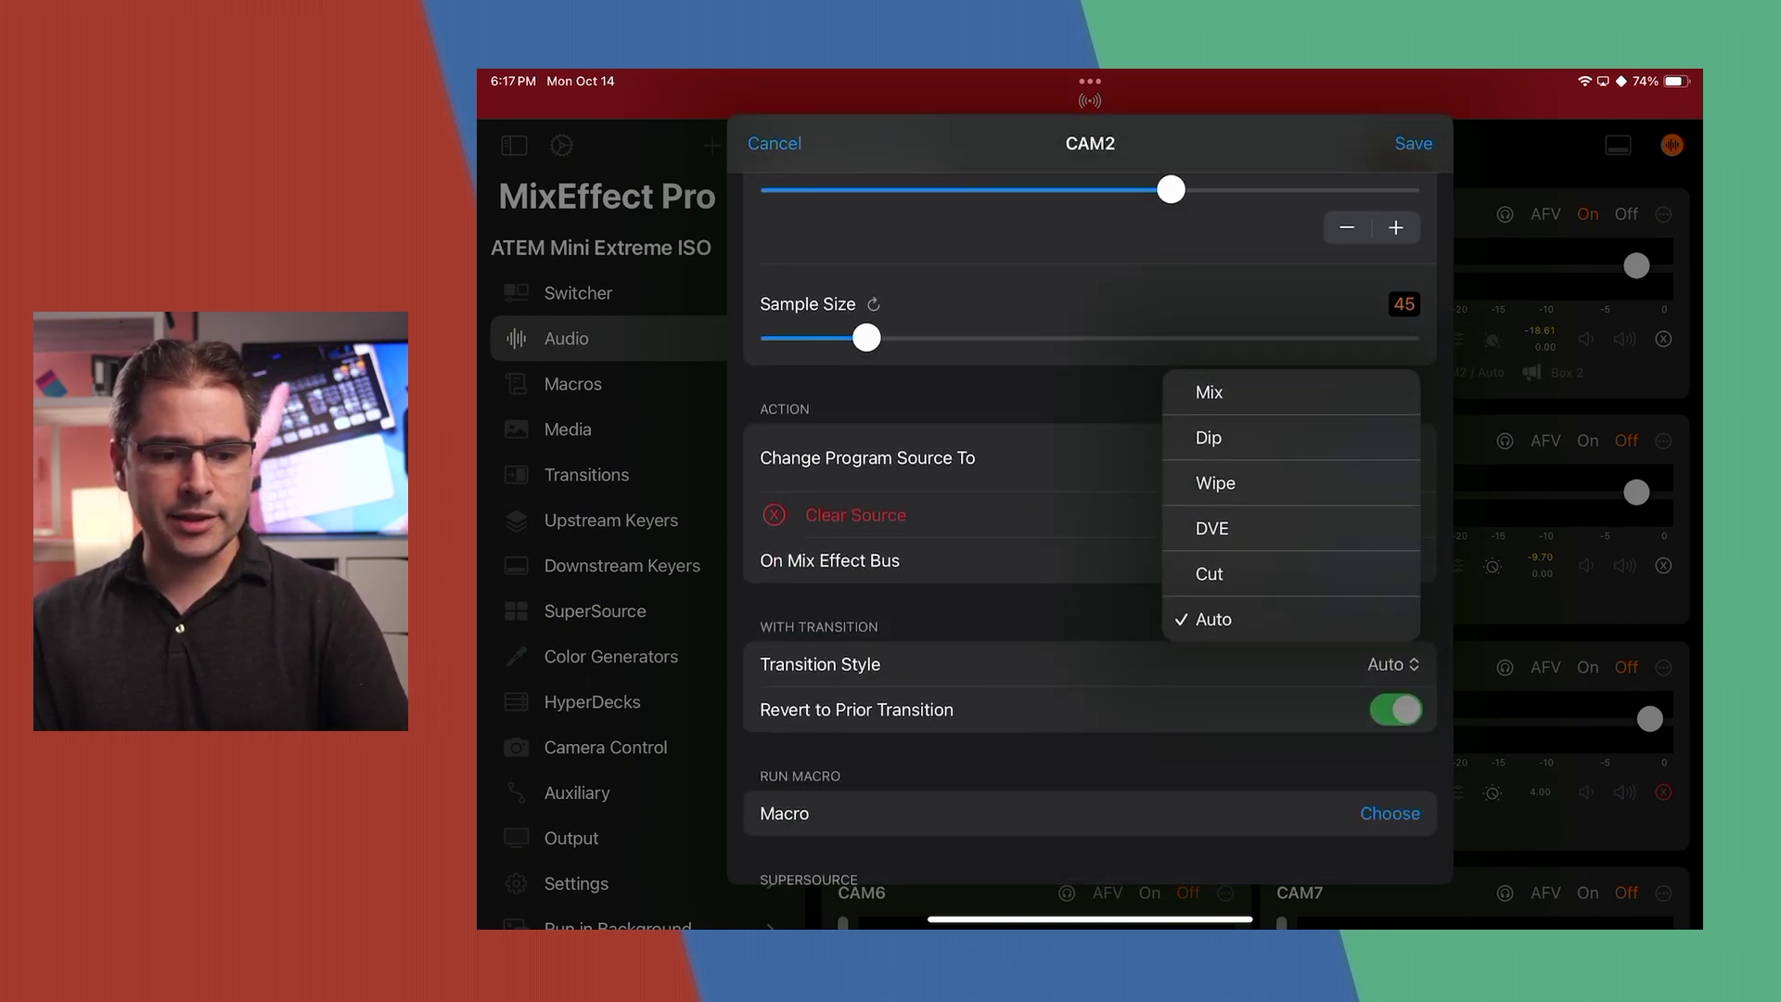
{"action": "left_click", "coordinate": [1209, 574]}
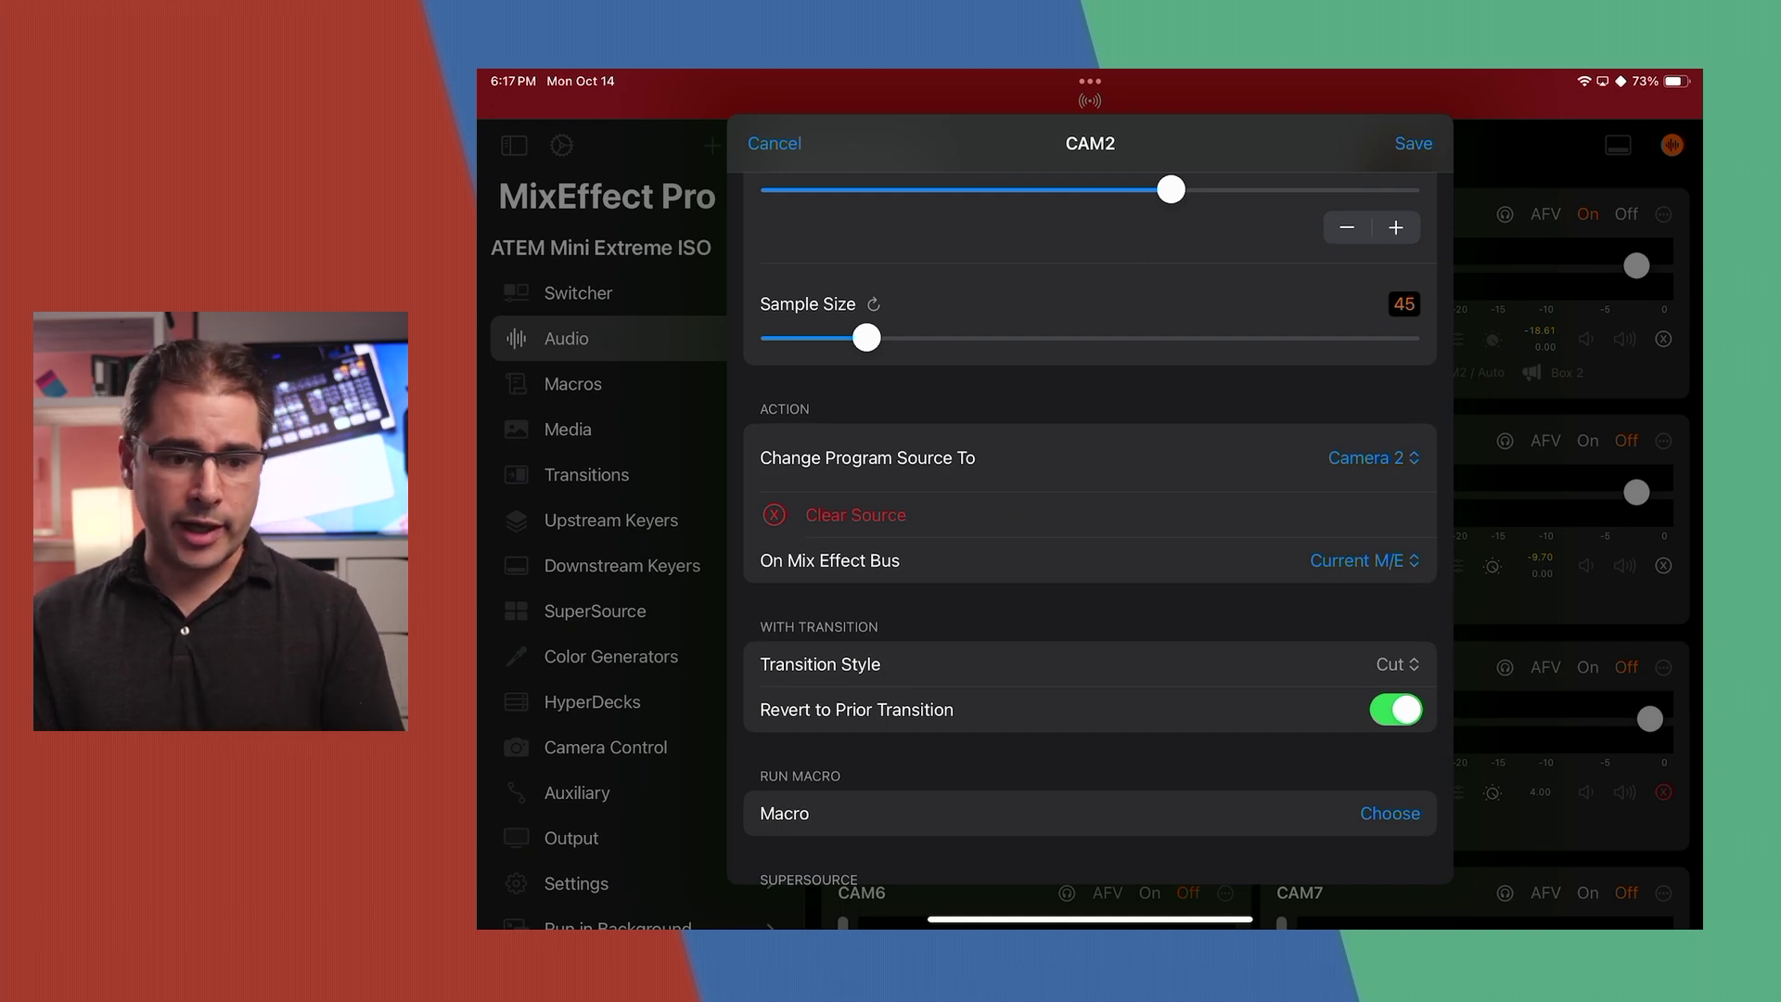
{"action": "scroll", "coordinate": [1089, 520], "scroll_direction": "up", "scroll_amount": 3}
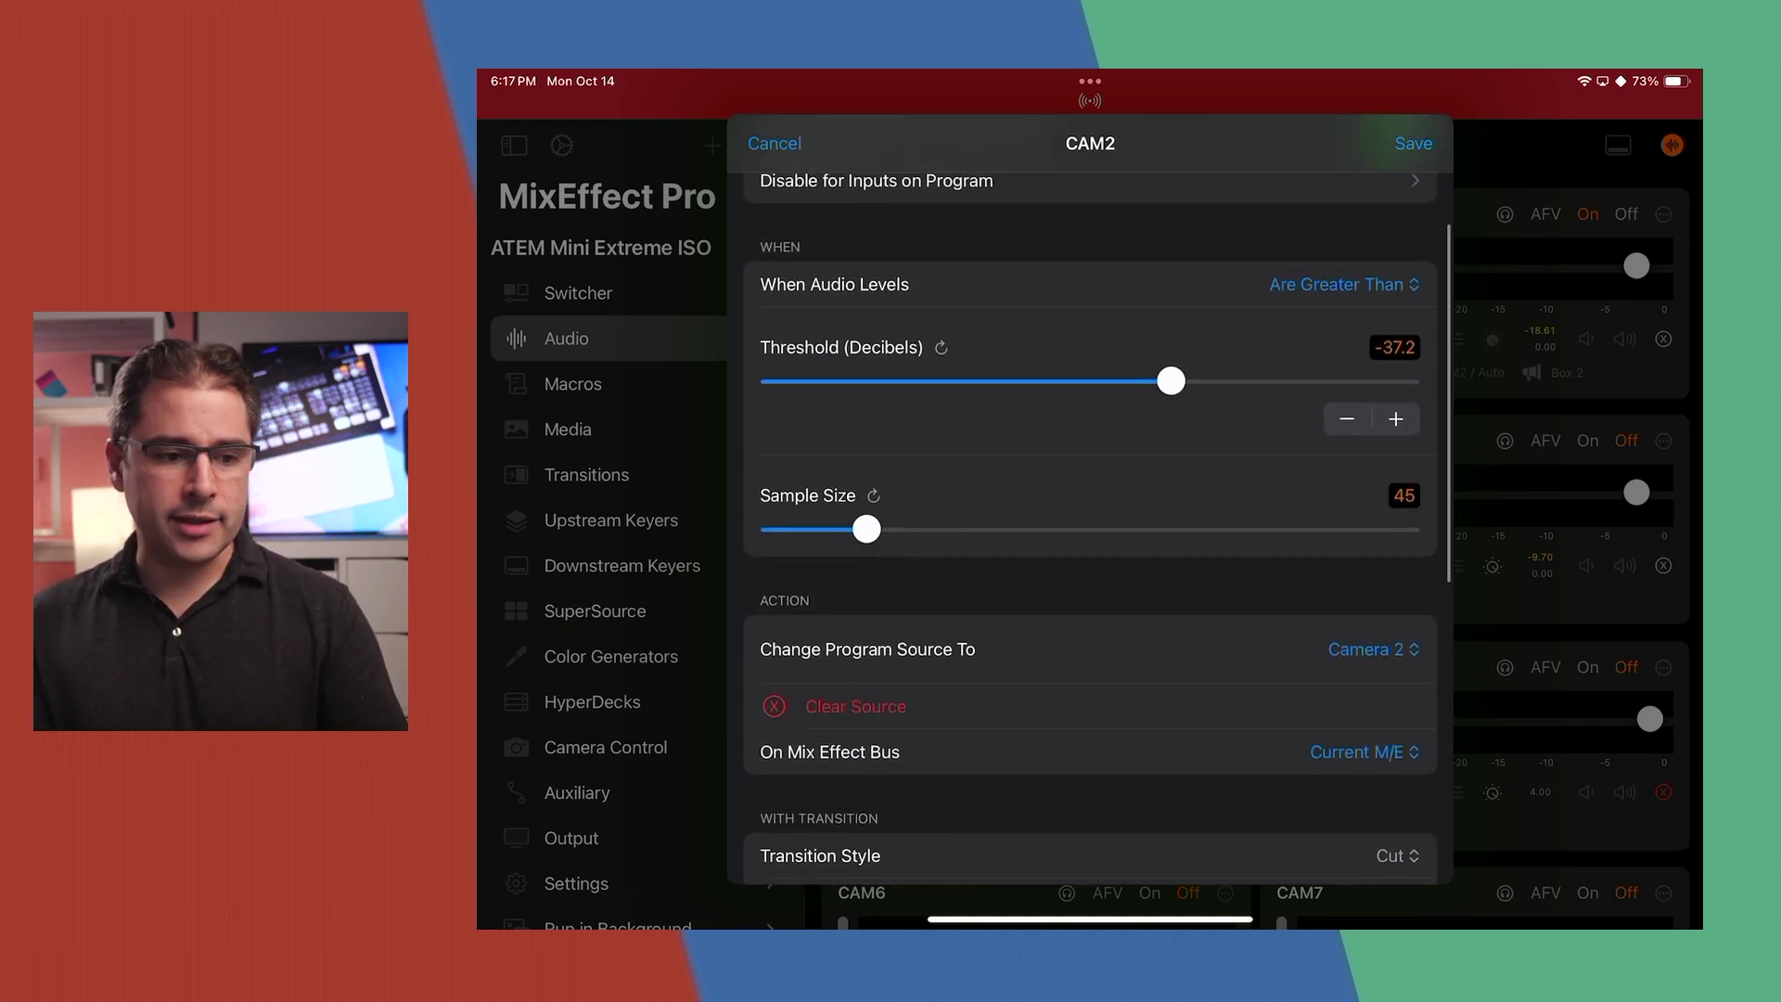
{"action": "scroll", "coordinate": [1089, 519], "scroll_direction": "up", "scroll_amount": 3}
{"action": "left_click", "coordinate": [1414, 143]}
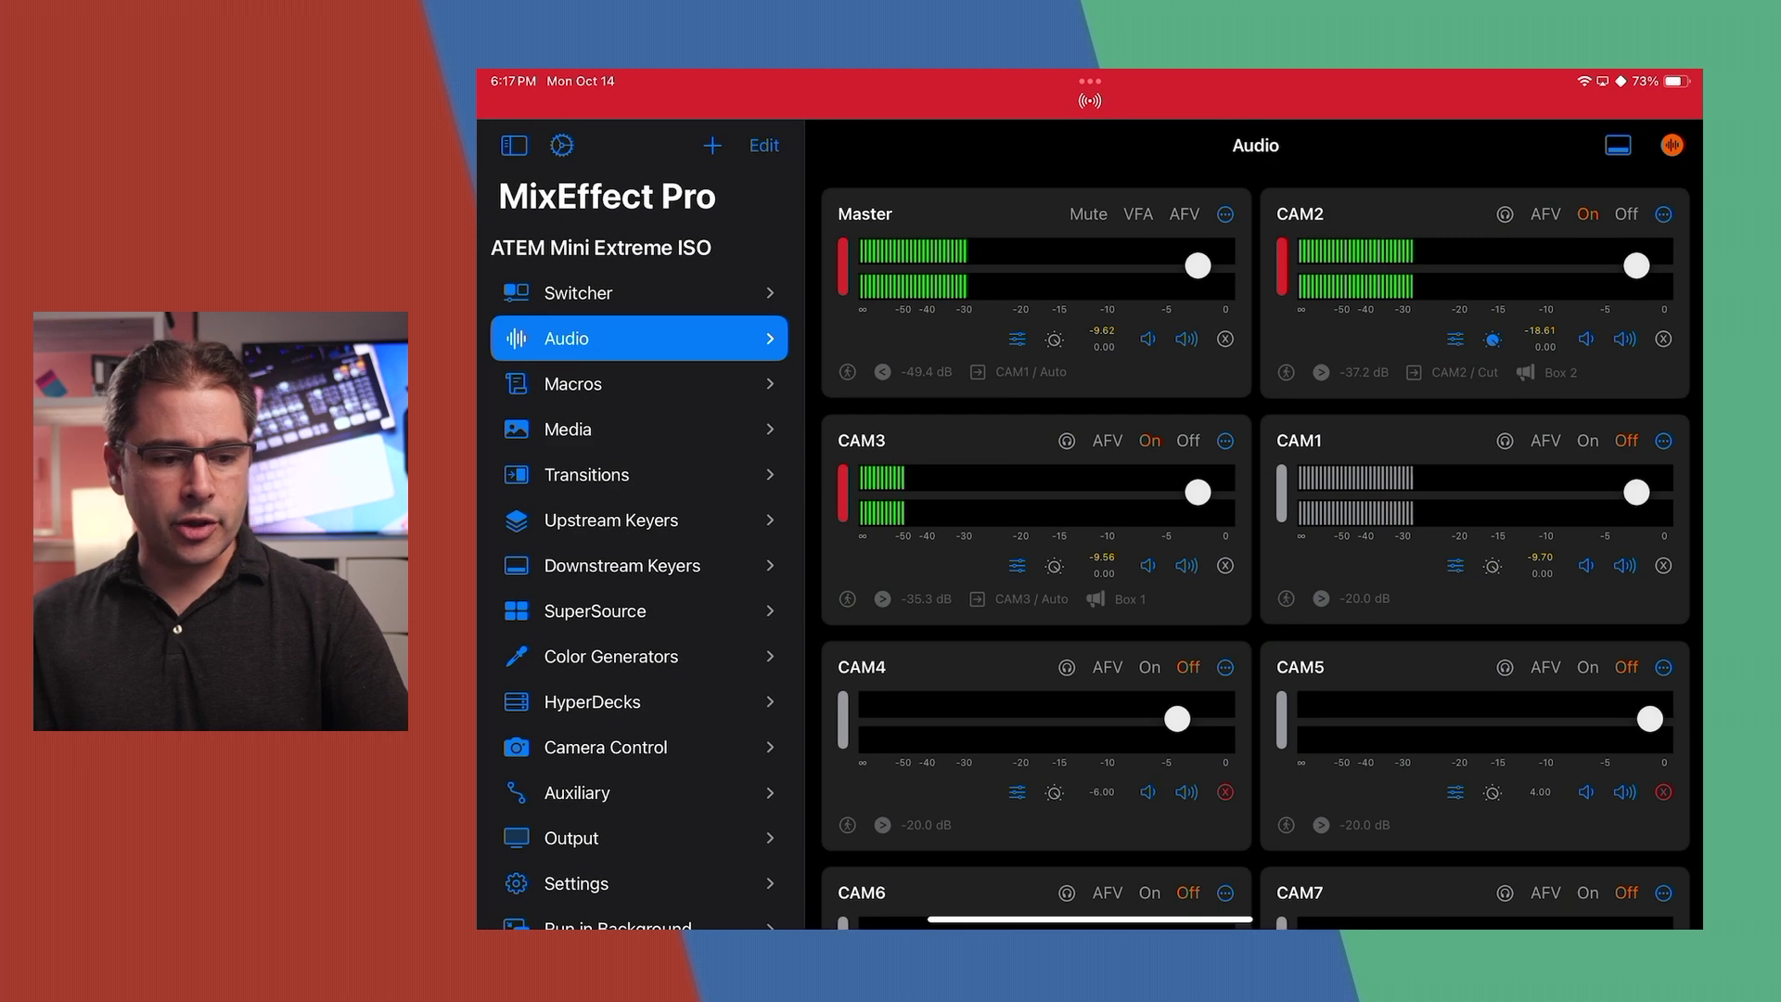
Step: Give CAM3's follow-audio rule a Cut transition and save it
{"action": "left_click", "coordinate": [1225, 440]}
{"action": "scroll", "coordinate": [1089, 520], "scroll_direction": "down", "scroll_amount": 3}
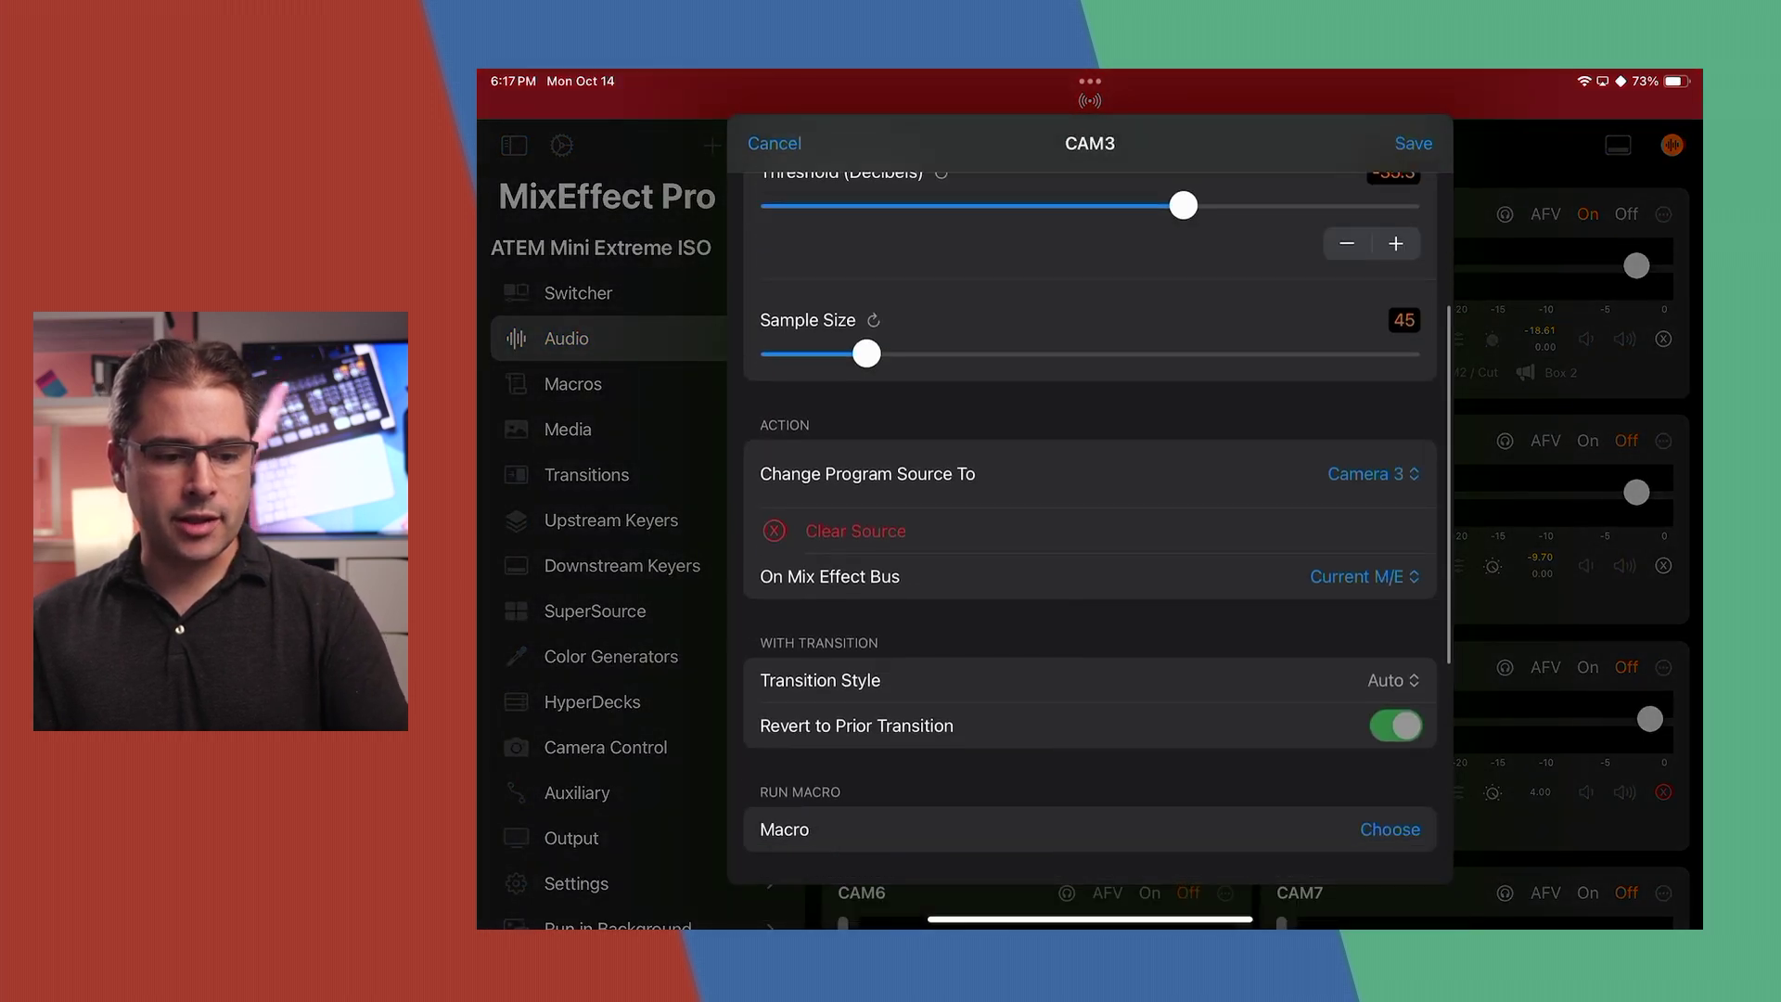
{"action": "left_click", "coordinate": [1391, 680]}
{"action": "scroll", "coordinate": [1089, 519], "scroll_direction": "up", "scroll_amount": 5}
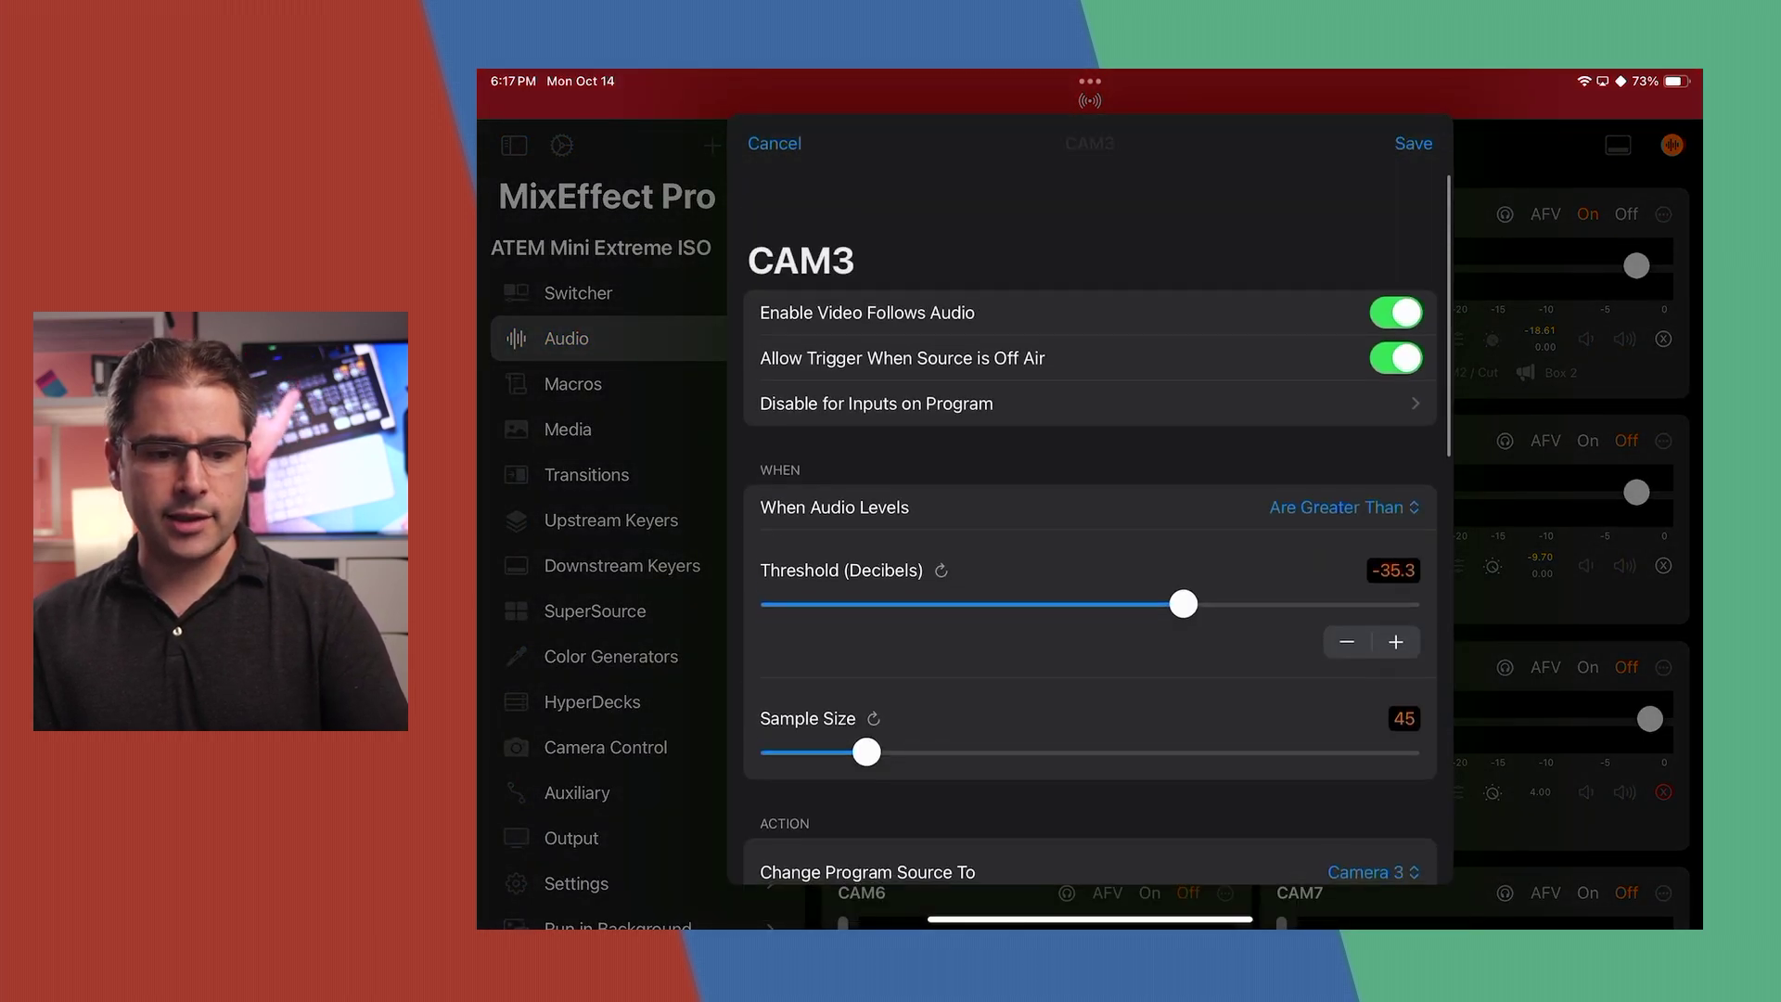
{"action": "left_click", "coordinate": [1413, 143]}
Step: Set the Master rule's transition style to Cut and save
{"action": "left_click", "coordinate": [1225, 214]}
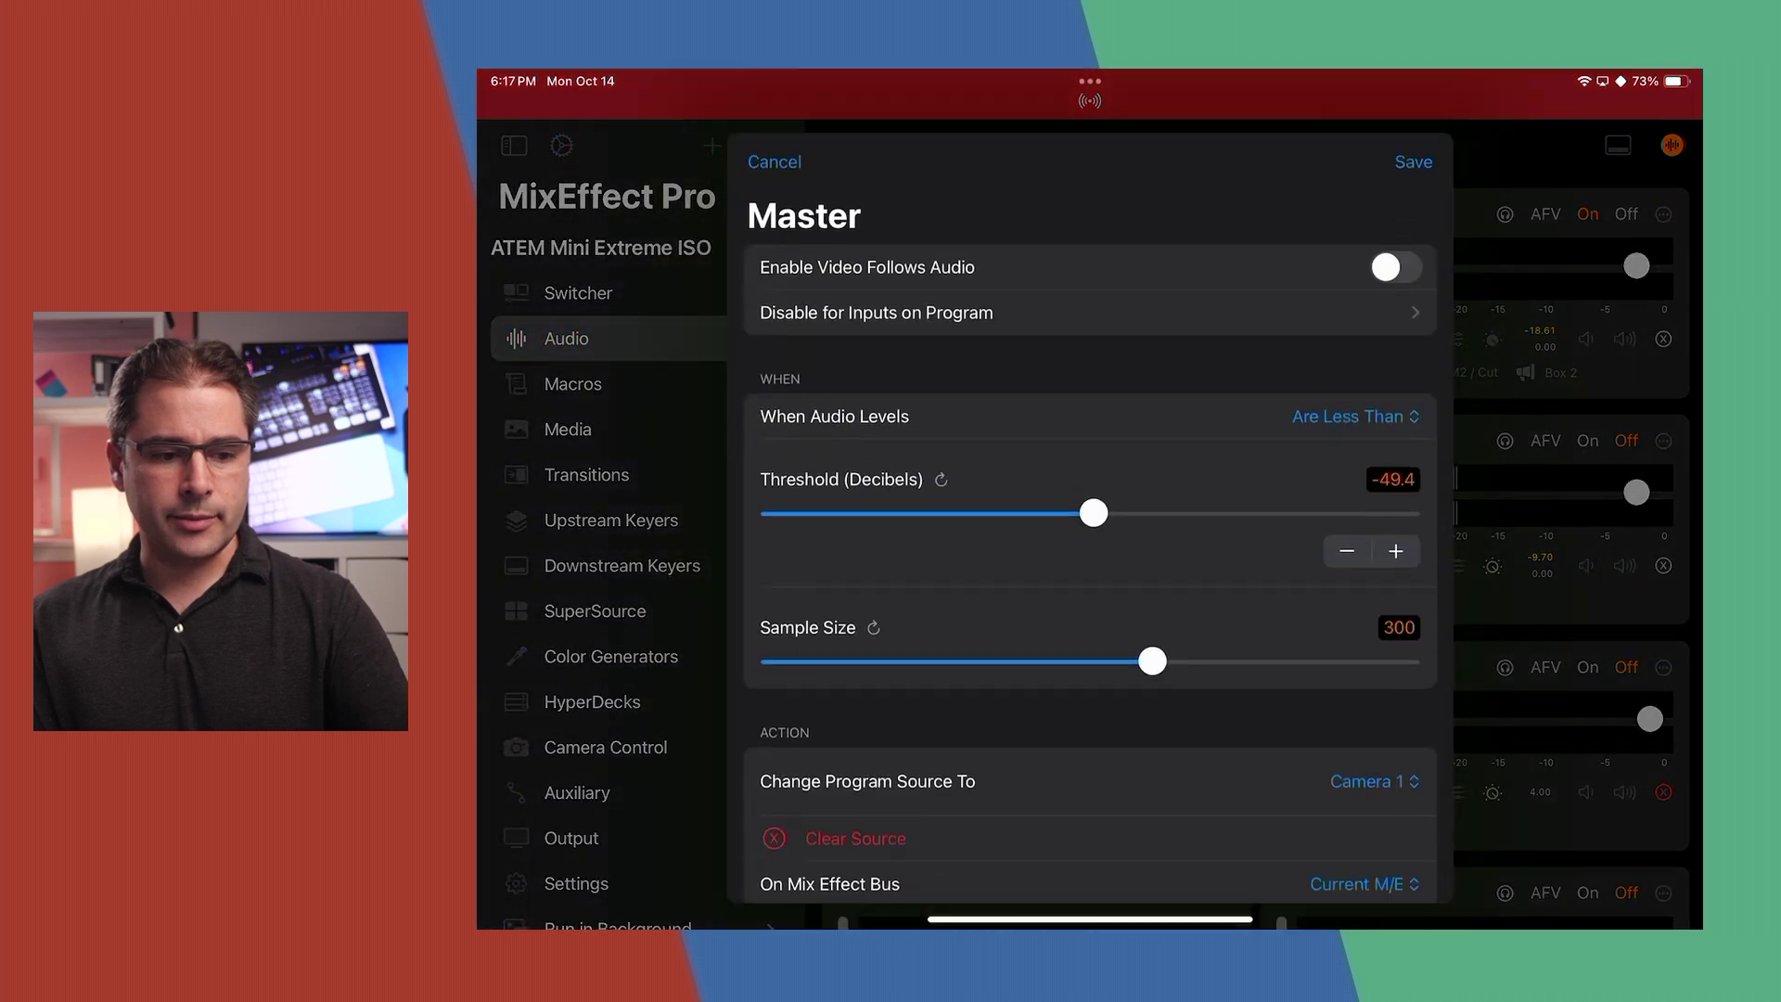
{"action": "scroll", "coordinate": [1090, 519], "scroll_direction": "down", "scroll_amount": 3}
{"action": "left_click", "coordinate": [1391, 677]}
{"action": "left_click", "coordinate": [1208, 586]}
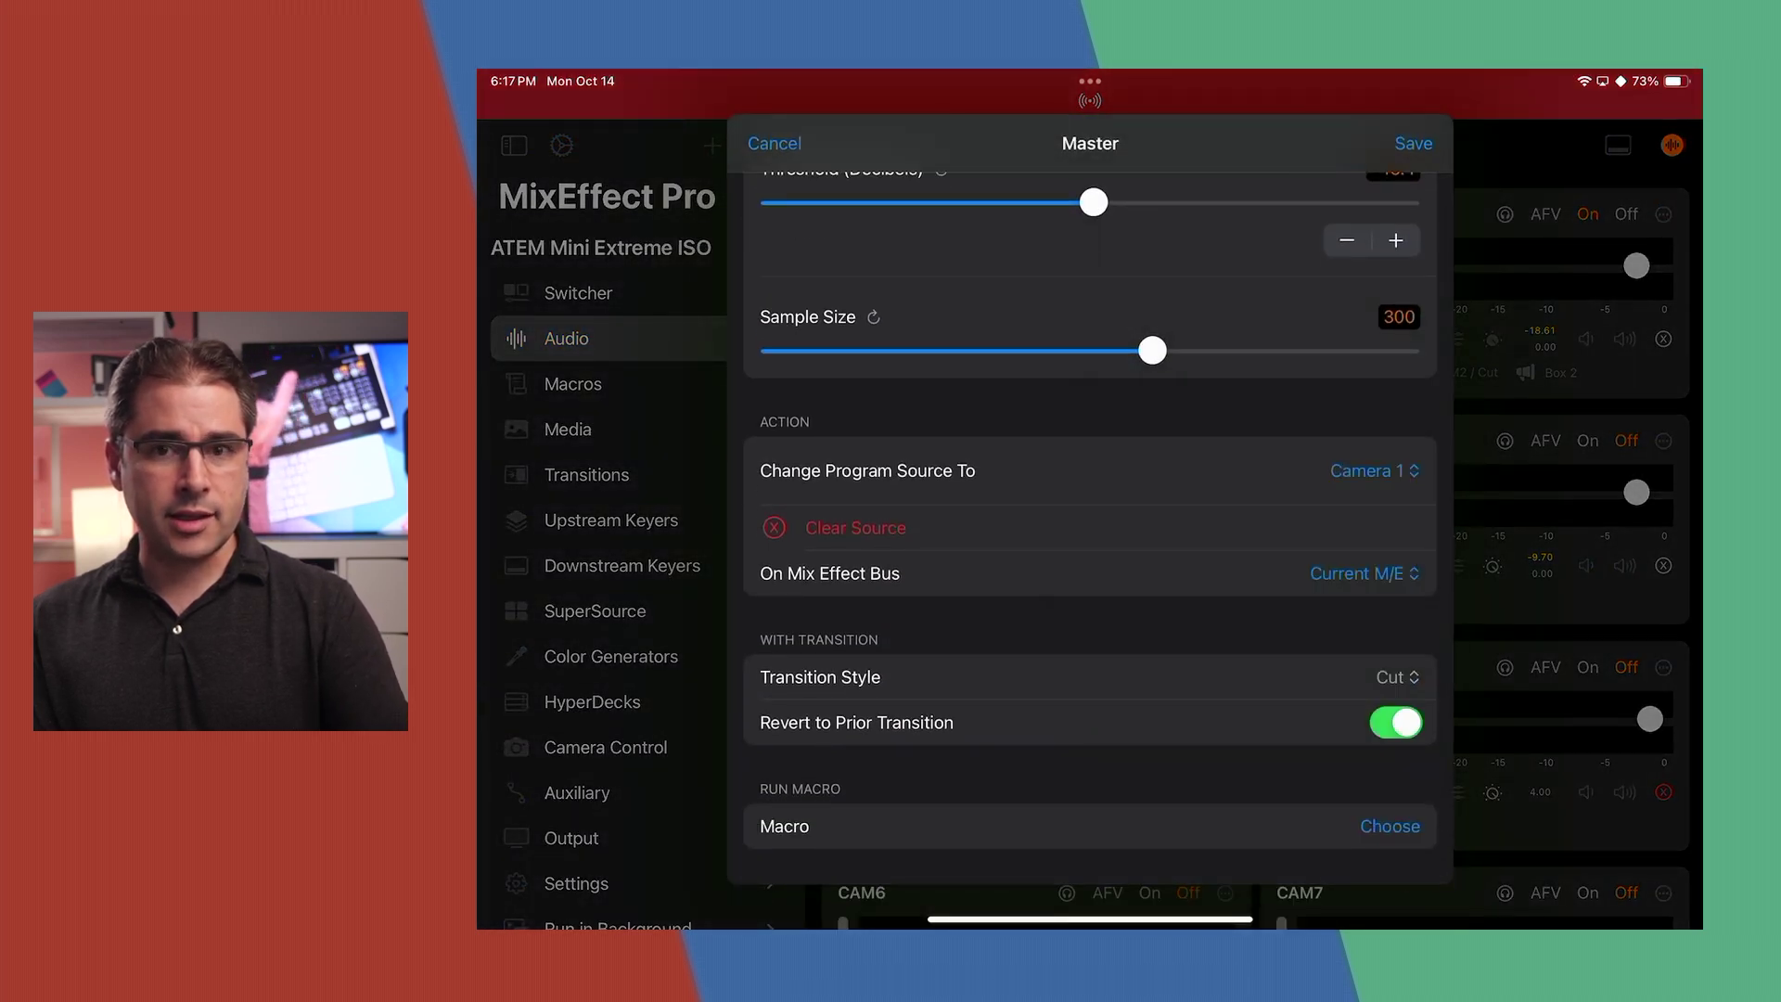
{"action": "left_click", "coordinate": [1413, 143]}
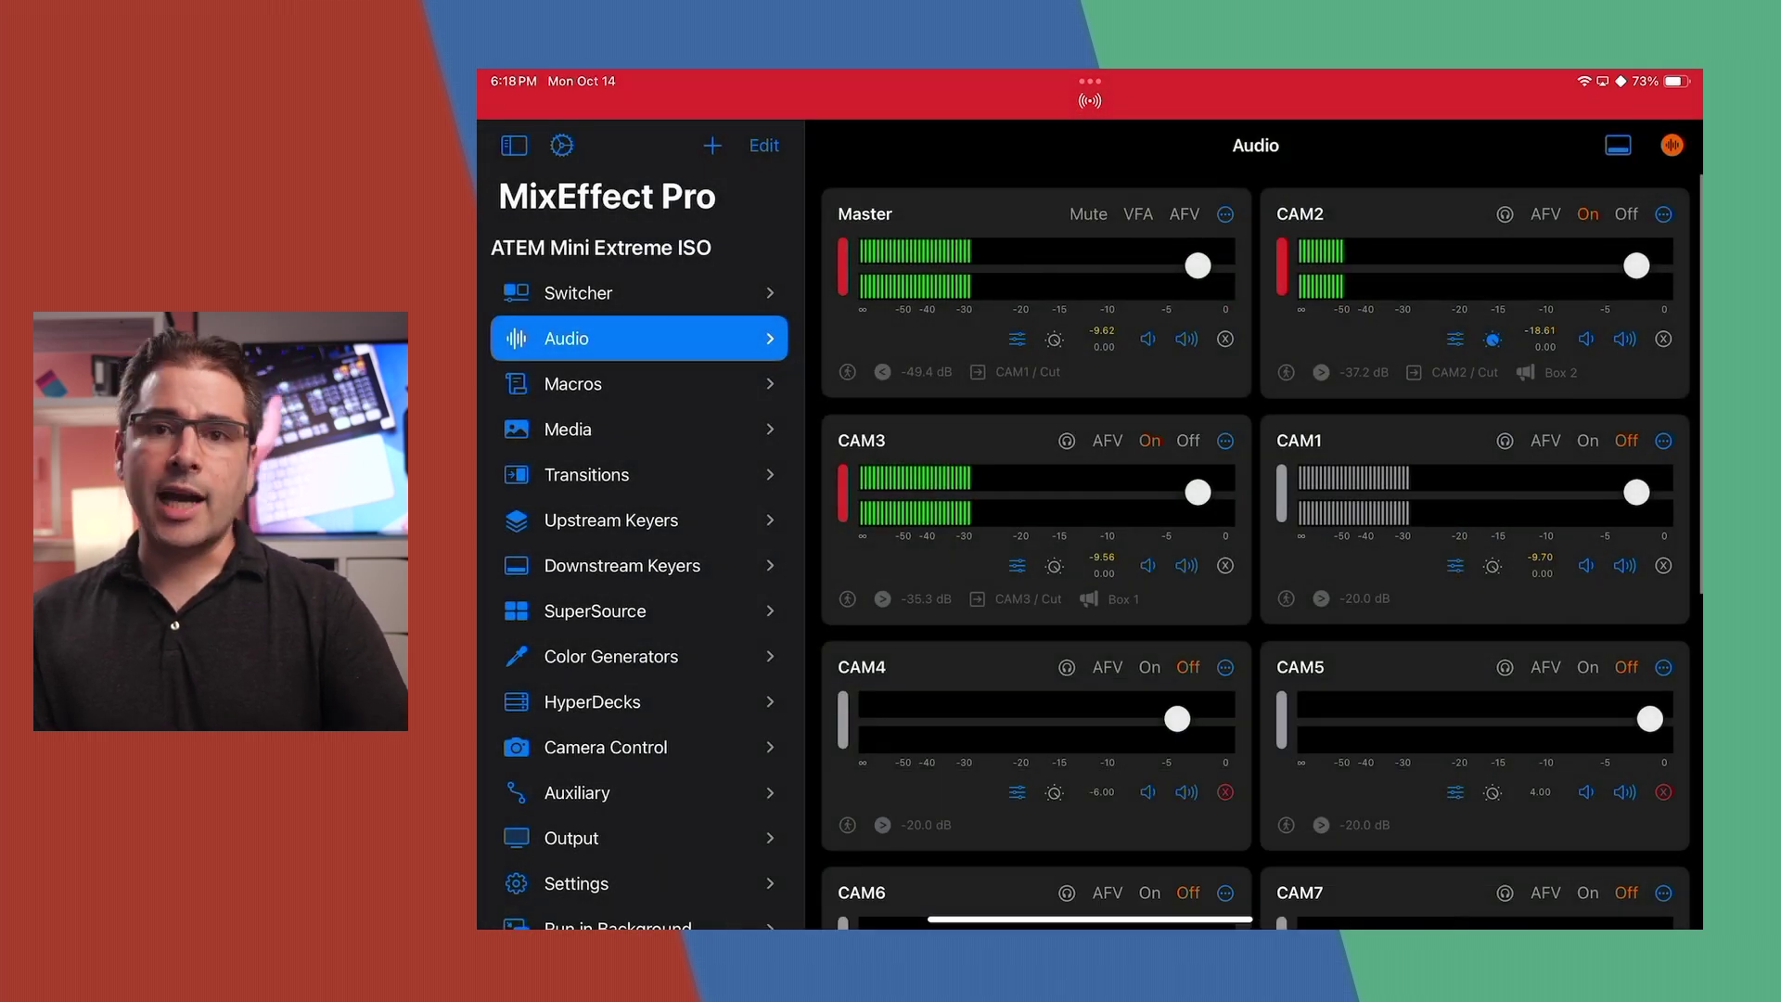